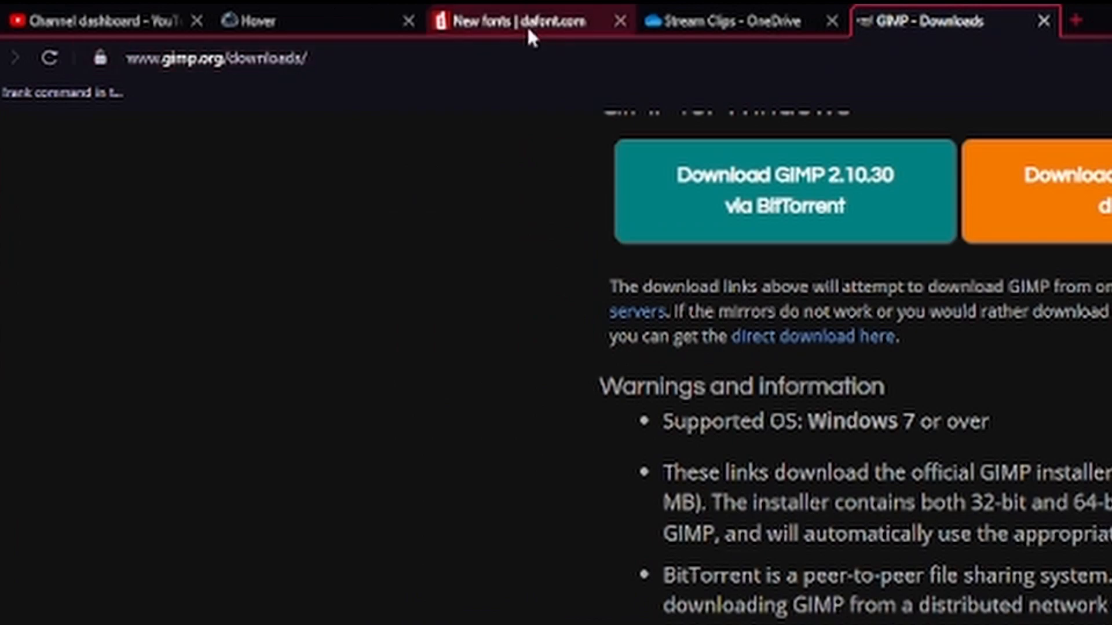
- Browse the full first page of new fonts on dafont.com
click(527, 21)
scroll(729, 209, down, 5)
scroll(731, 212, up, 5)
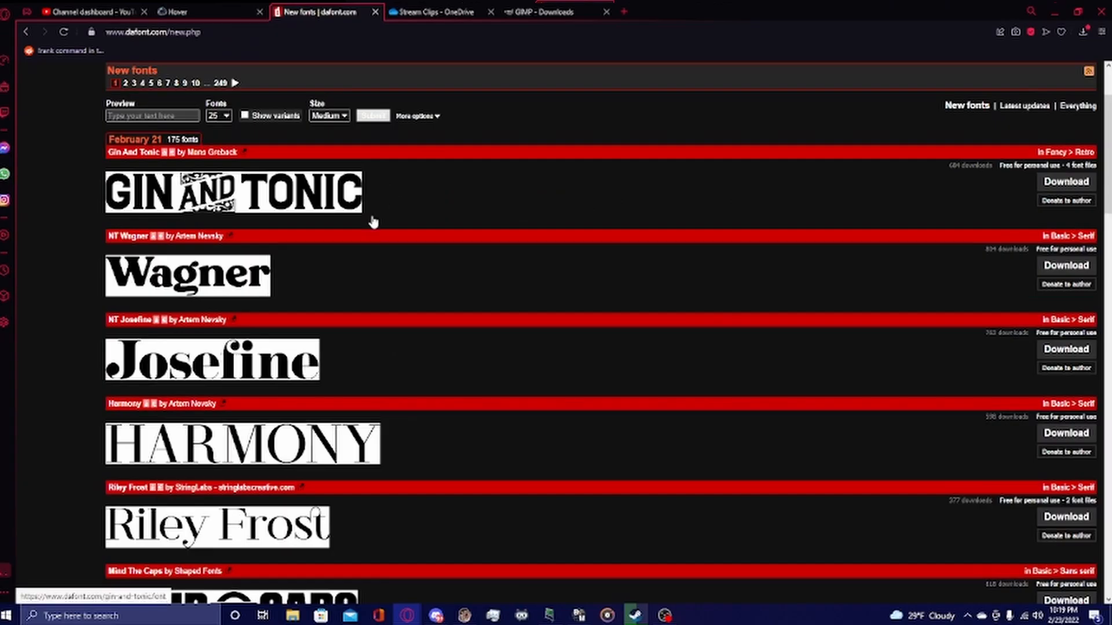
scroll(616, 399, down, 2)
scroll(619, 407, down, 3)
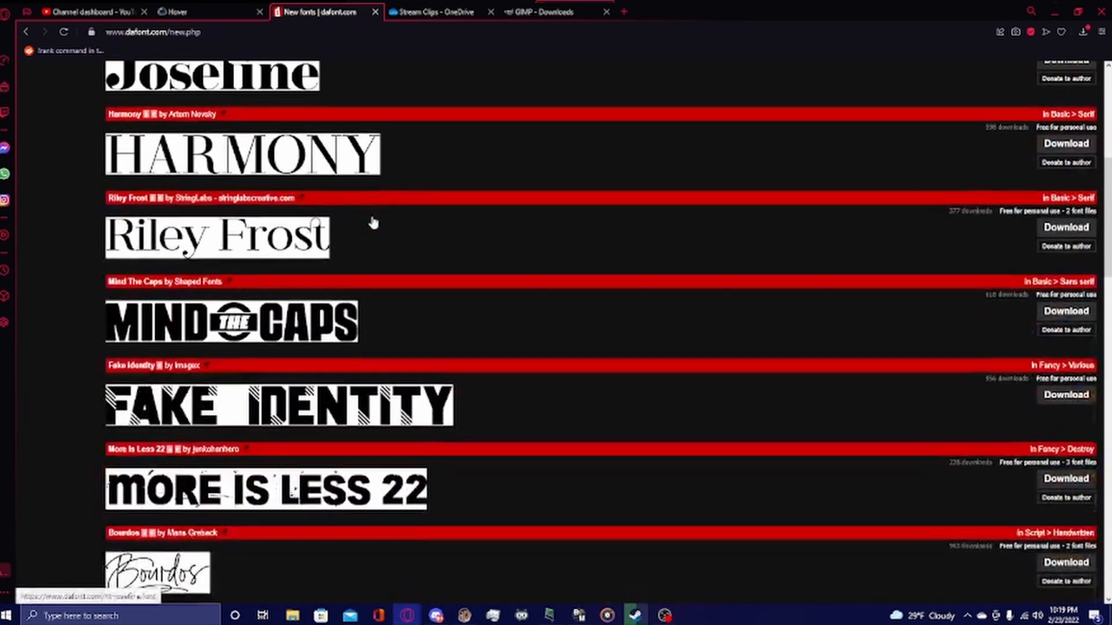
scroll(373, 223, down, 6)
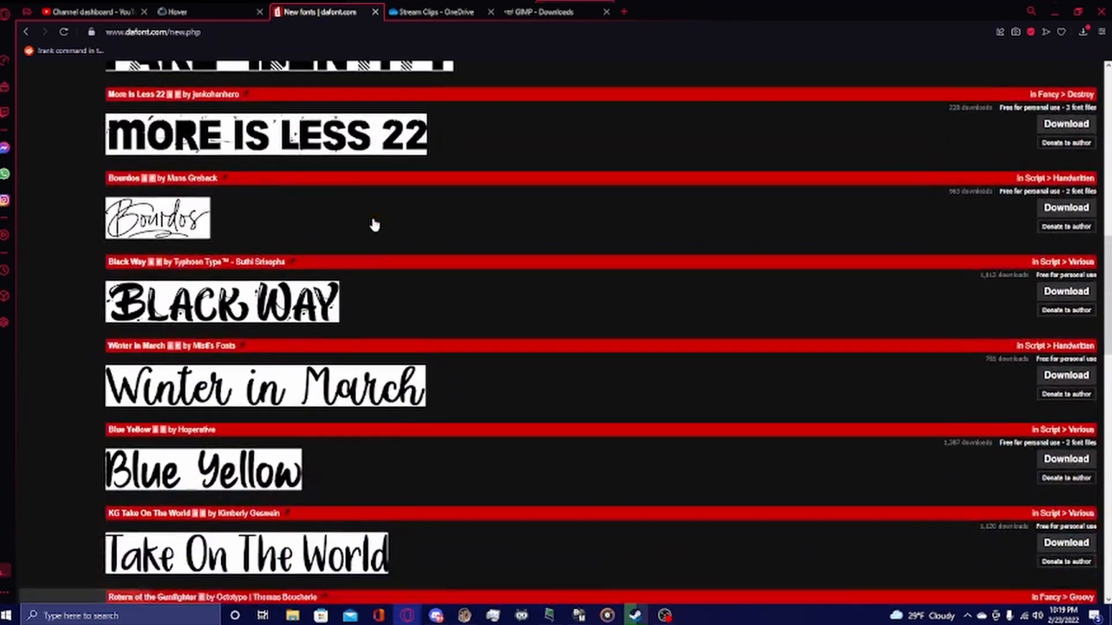
scroll(373, 224, down, 10)
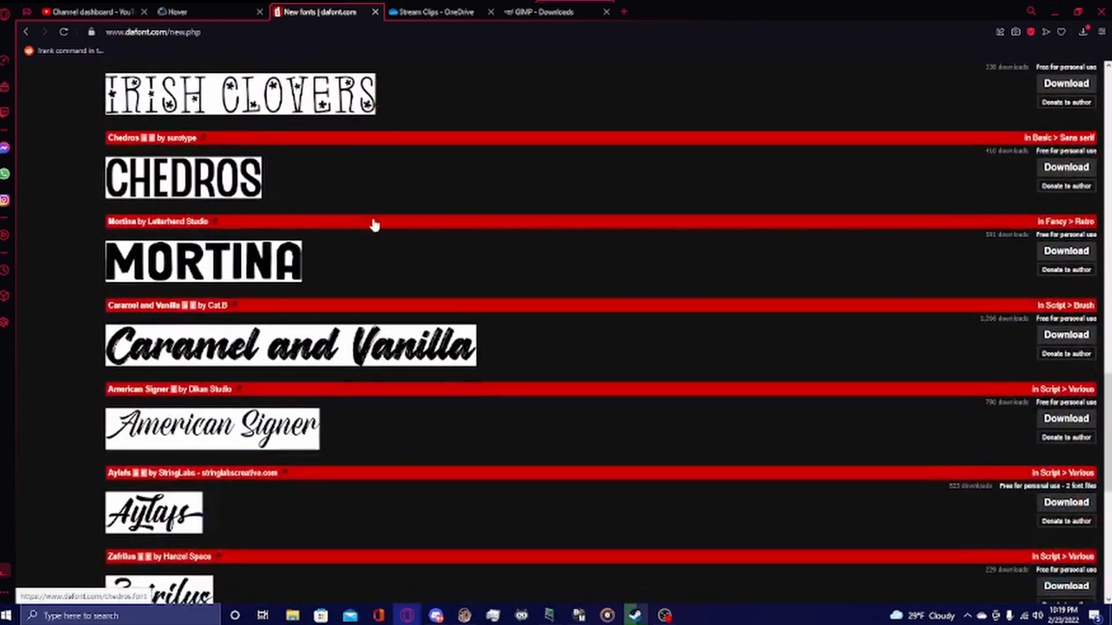
scroll(374, 225, down, 8)
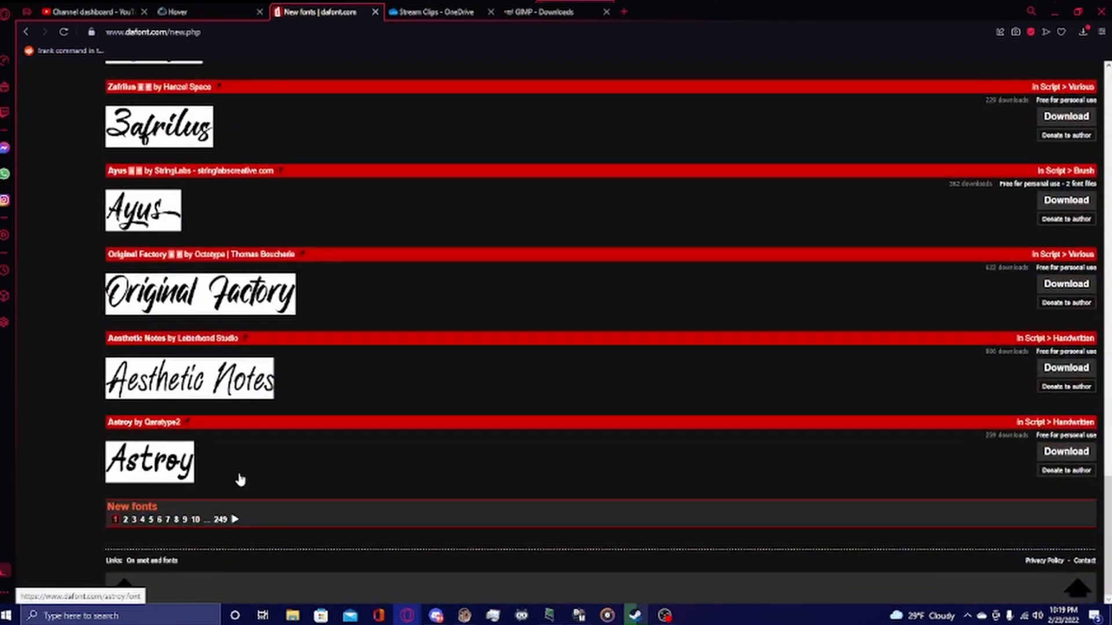
scroll(240, 480, up, 5)
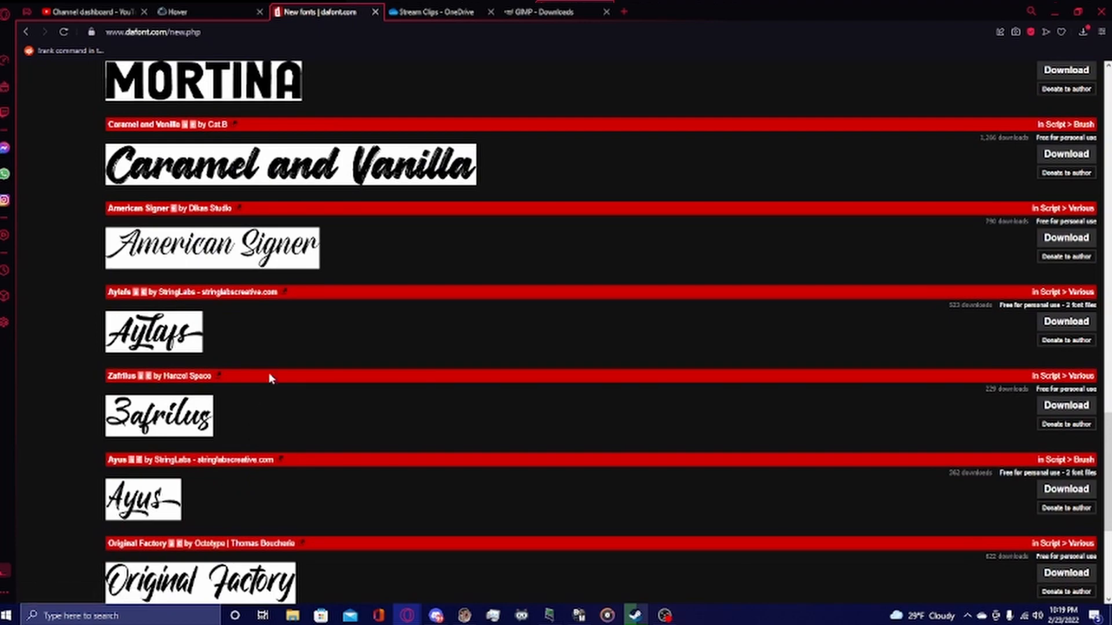
- Download the Caramel and Vanilla font from the new fonts list
scroll(328, 290, up, 2)
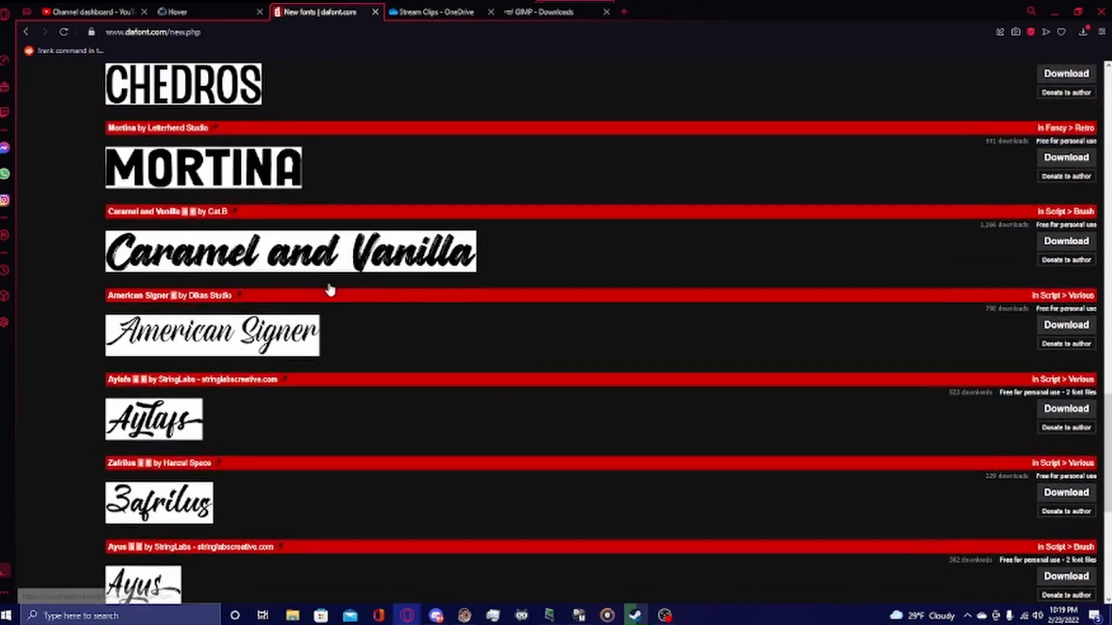
scroll(330, 289, up, 1)
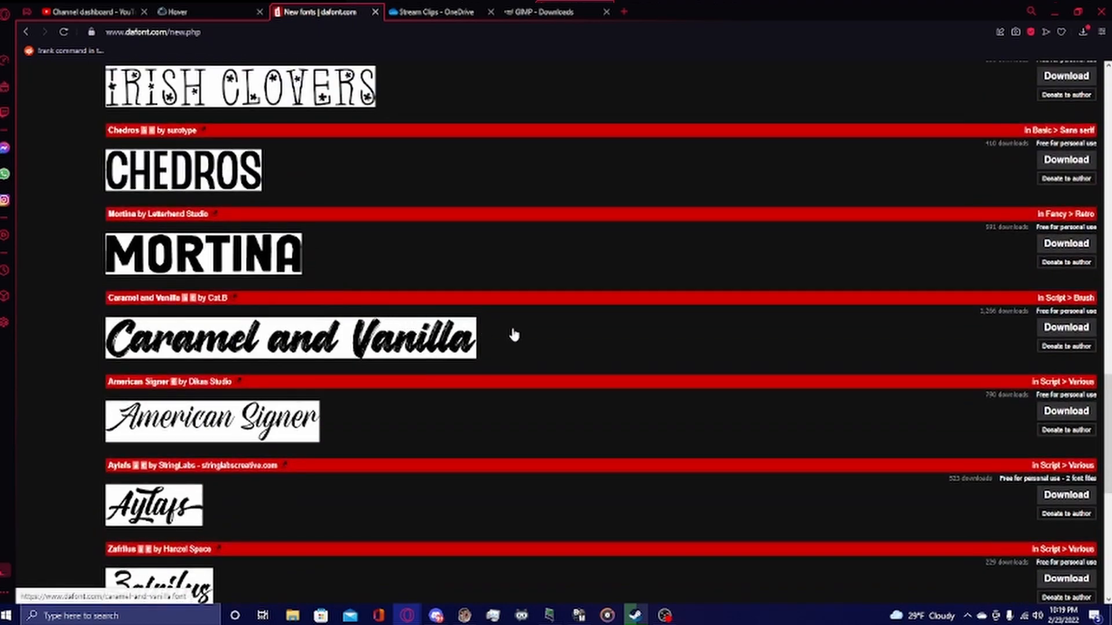
scroll(514, 339, up, 2)
scroll(509, 354, down, 1)
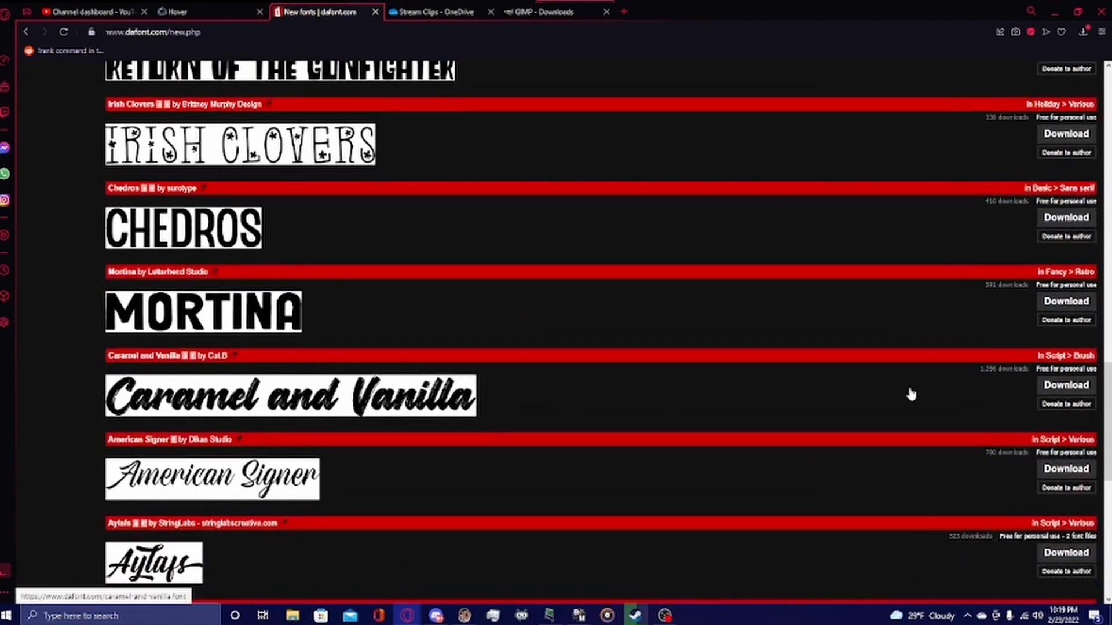
click(1075, 387)
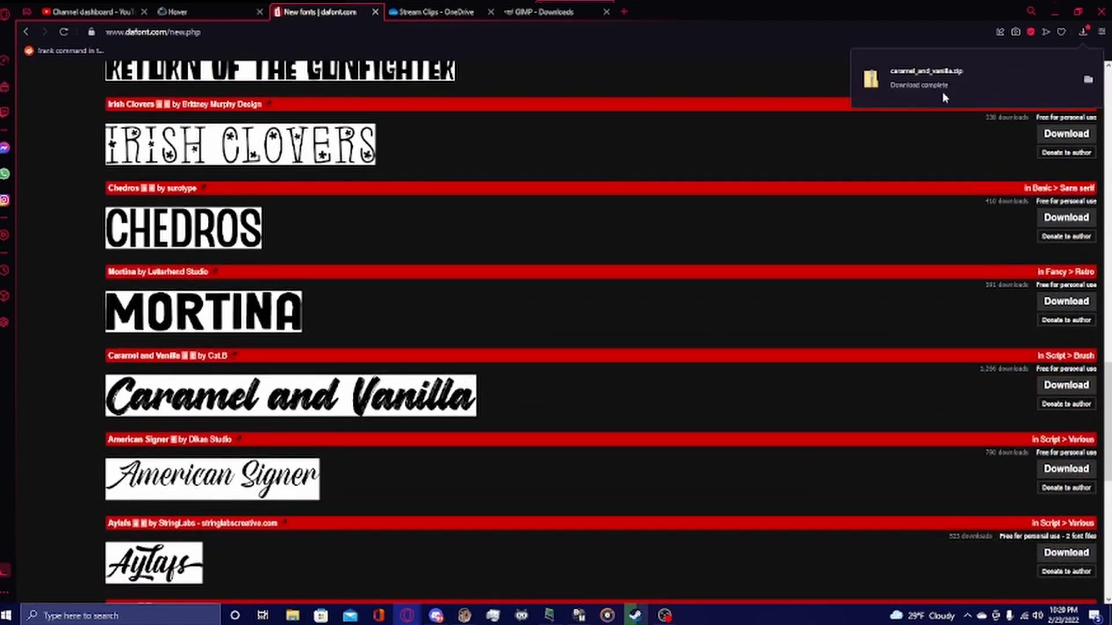
- Extract the downloaded caramel_and_vanilla archive into its own folder inside Downloads
click(1088, 79)
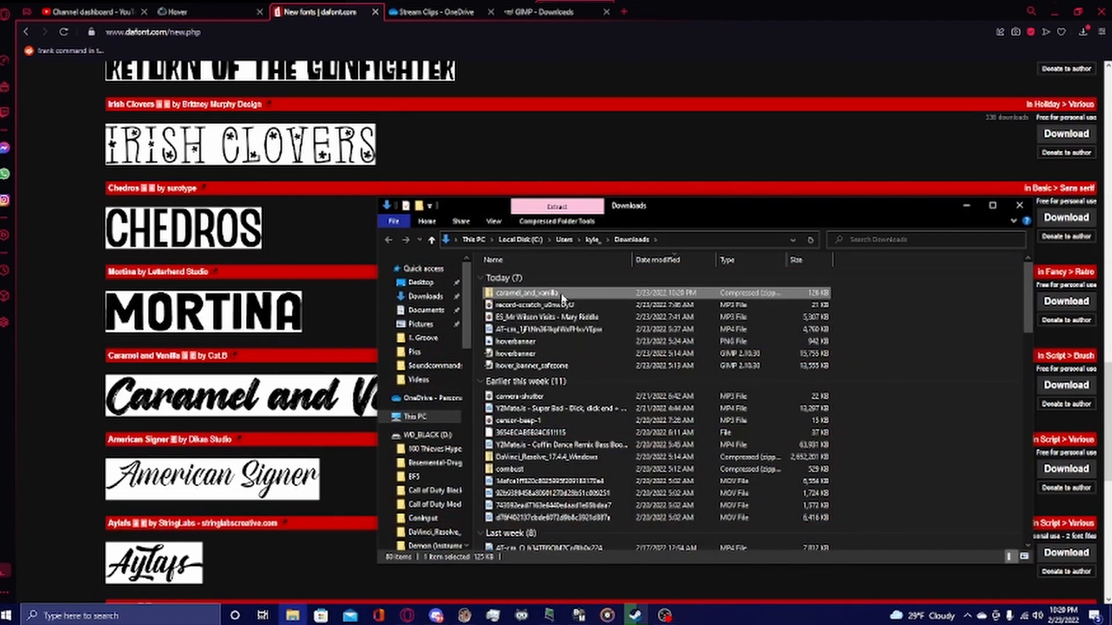
right_click(561, 296)
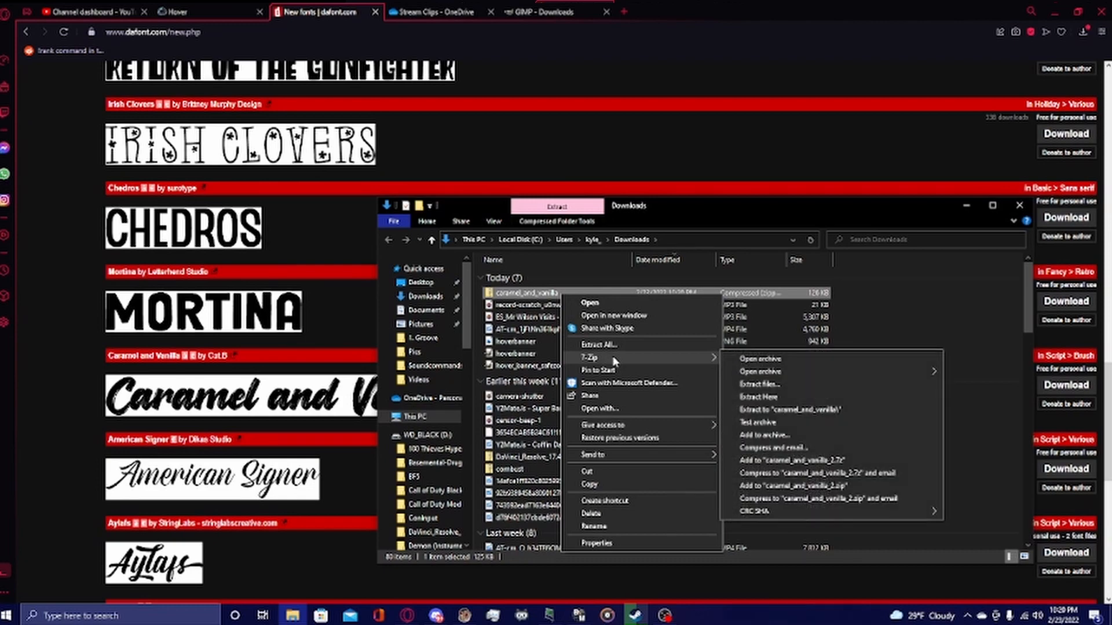
click(617, 346)
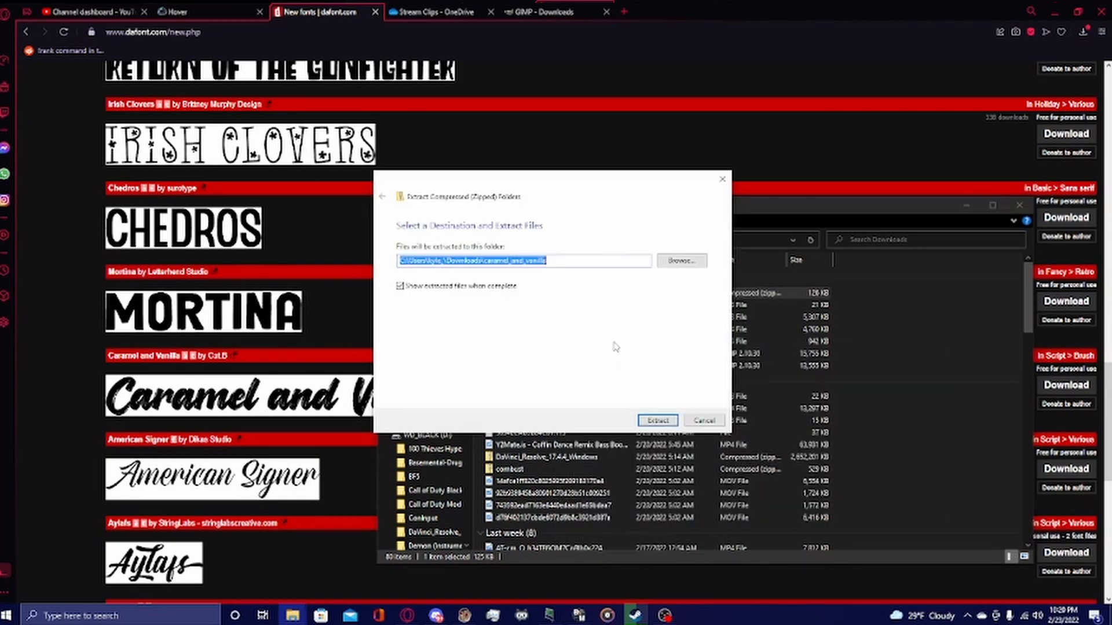
click(658, 421)
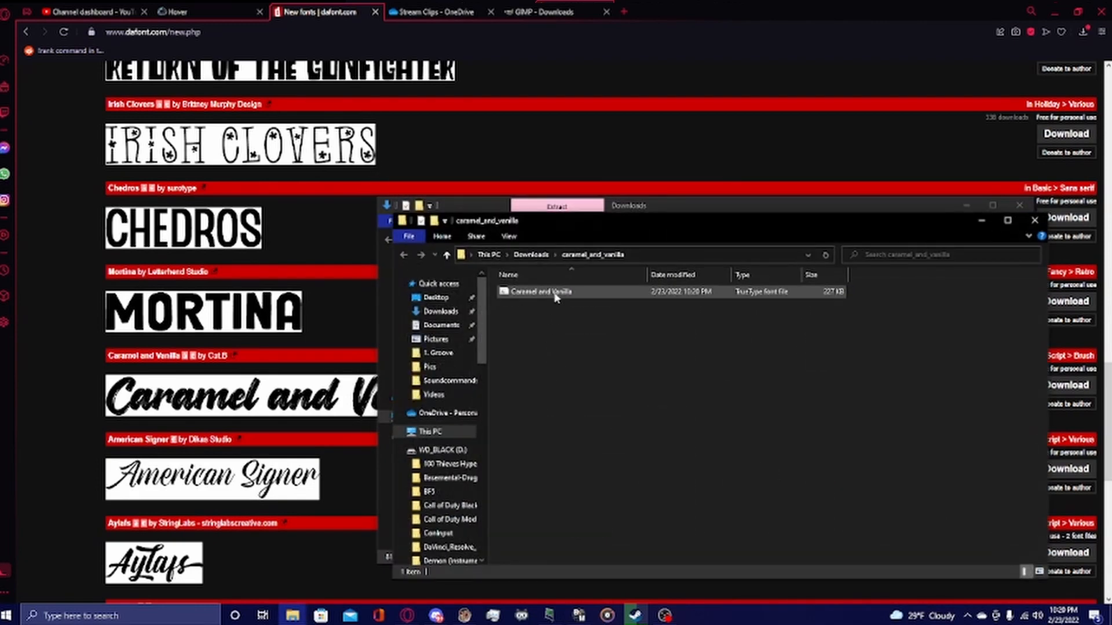
- Install the extracted Caramel and Vanilla font file and close its preview
double_click(725, 291)
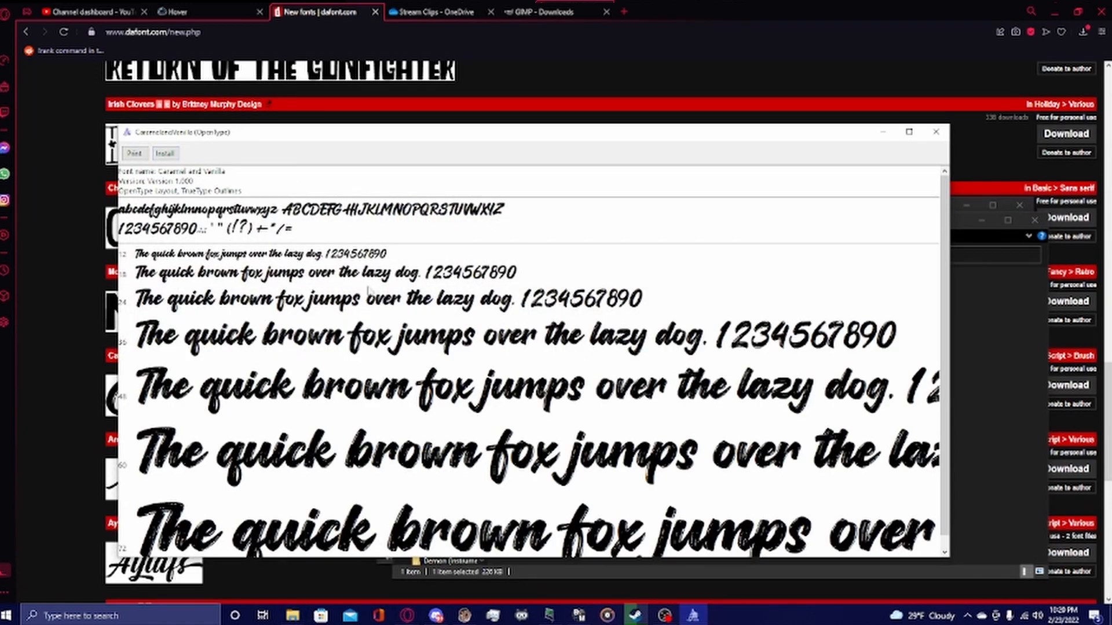
click(162, 155)
click(936, 132)
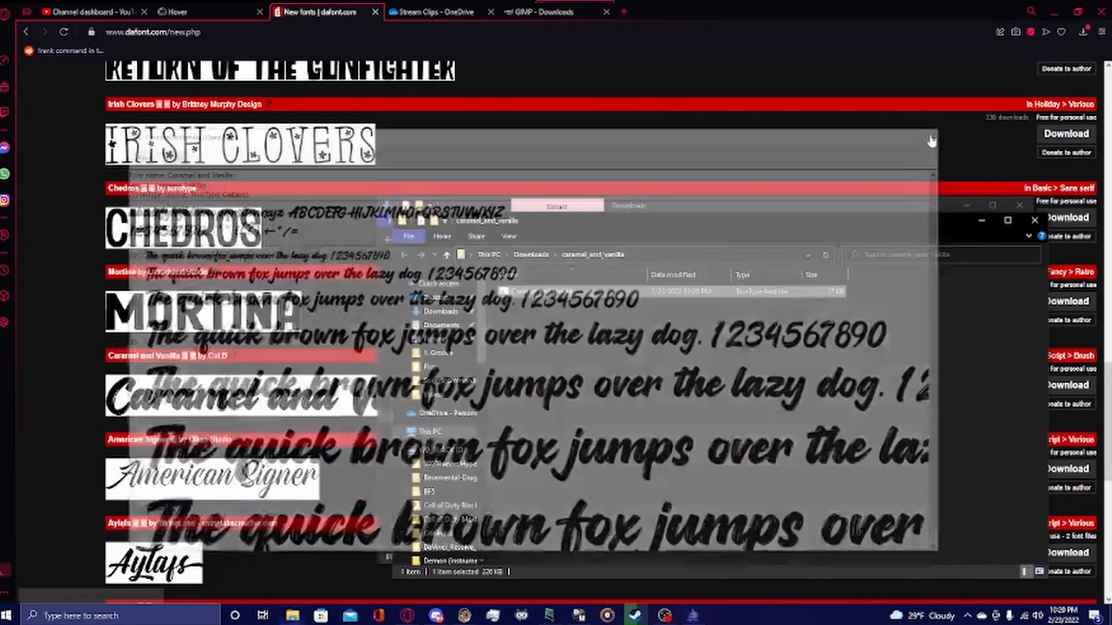
- Switch to GIMP and start a new image with a width of 1280 px and a height of 720 px
click(1055, 12)
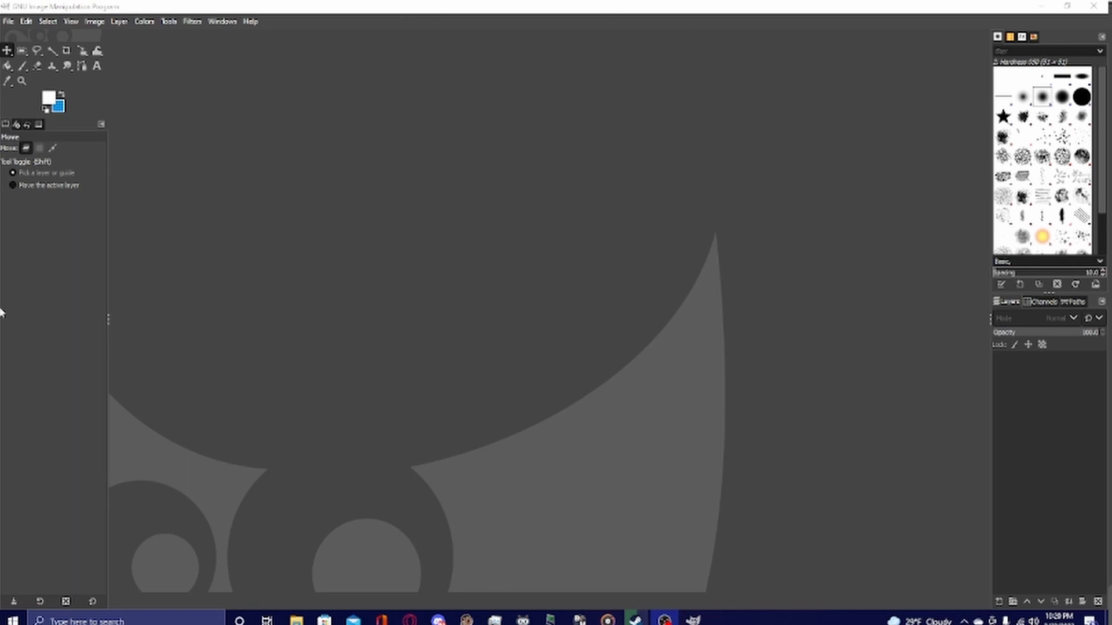
click(8, 21)
click(22, 38)
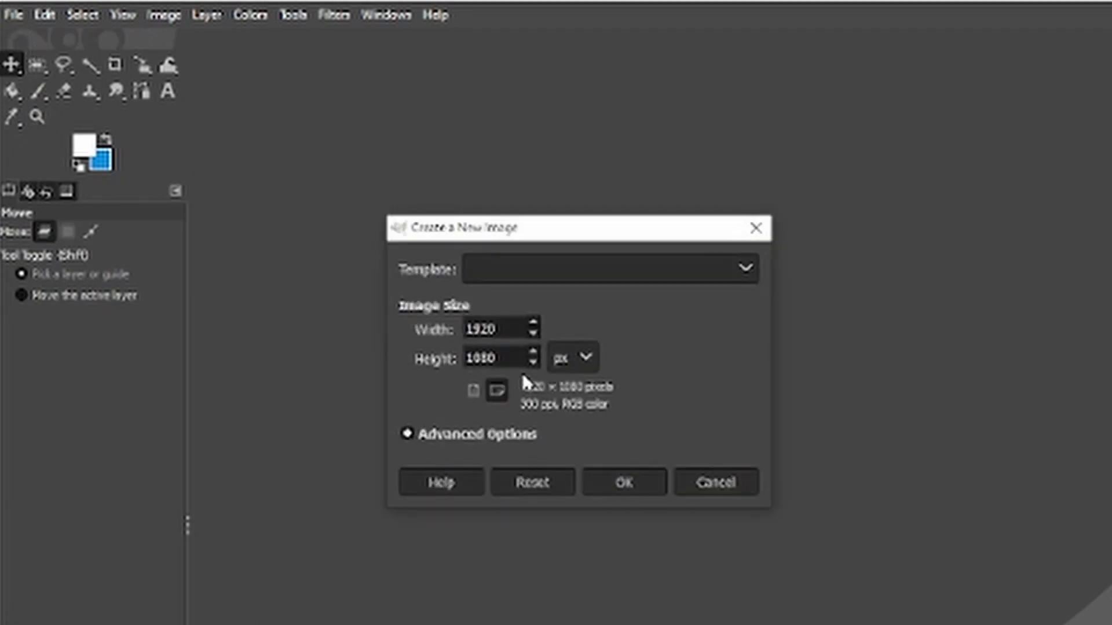
double_click(469, 329)
text(1280)
click(490, 357)
double_click(491, 357)
text(1)
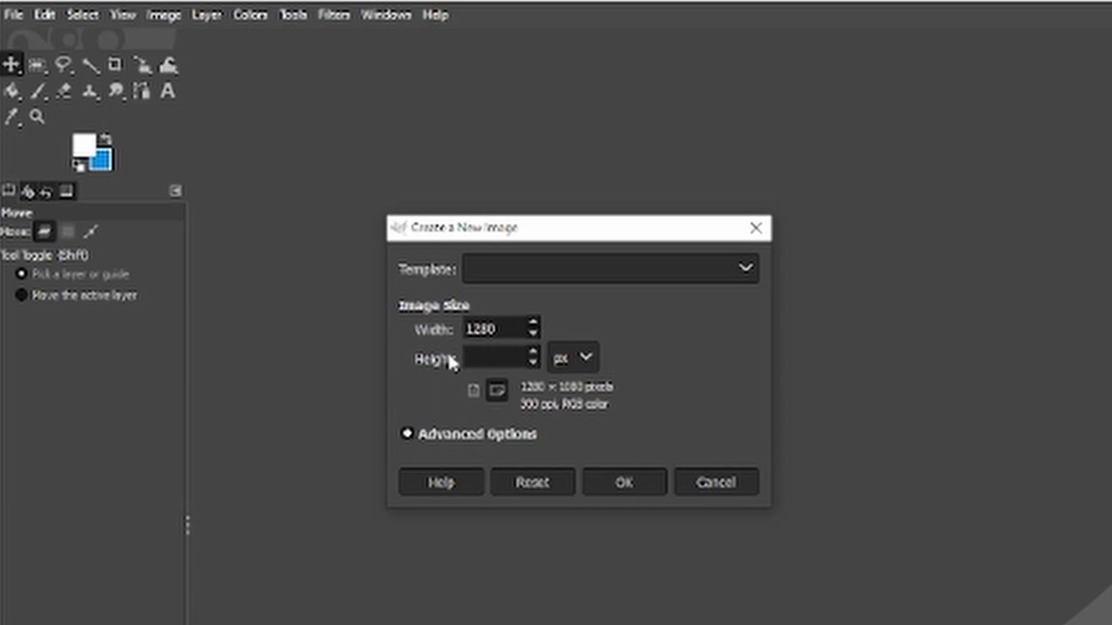
text(720)
- Set the new image's fill to Transparency in the advanced options and create it
click(471, 435)
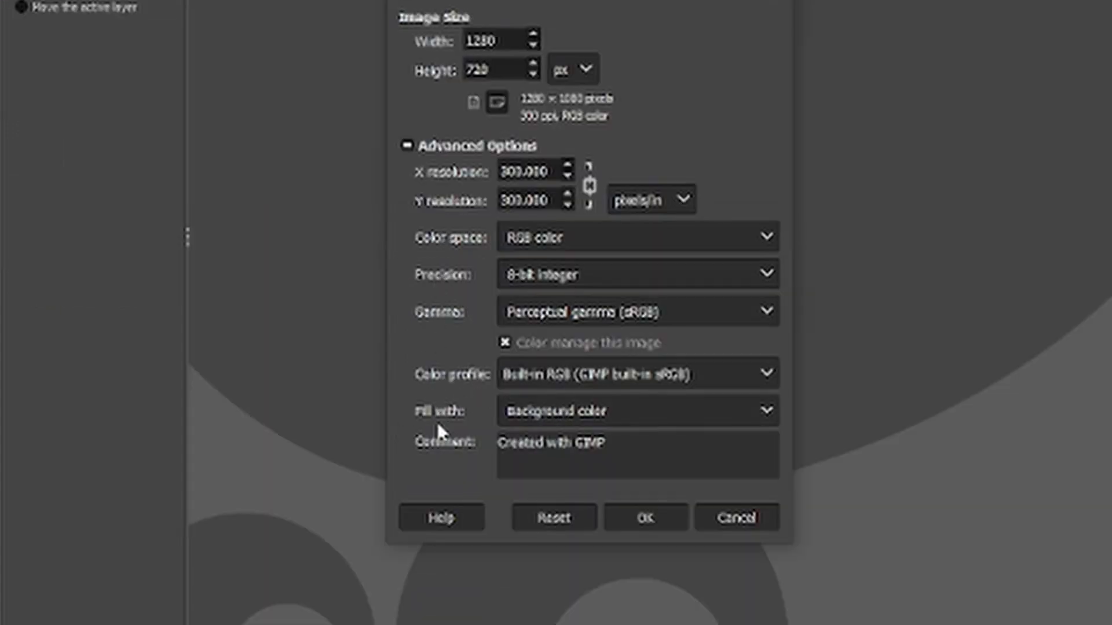
click(585, 410)
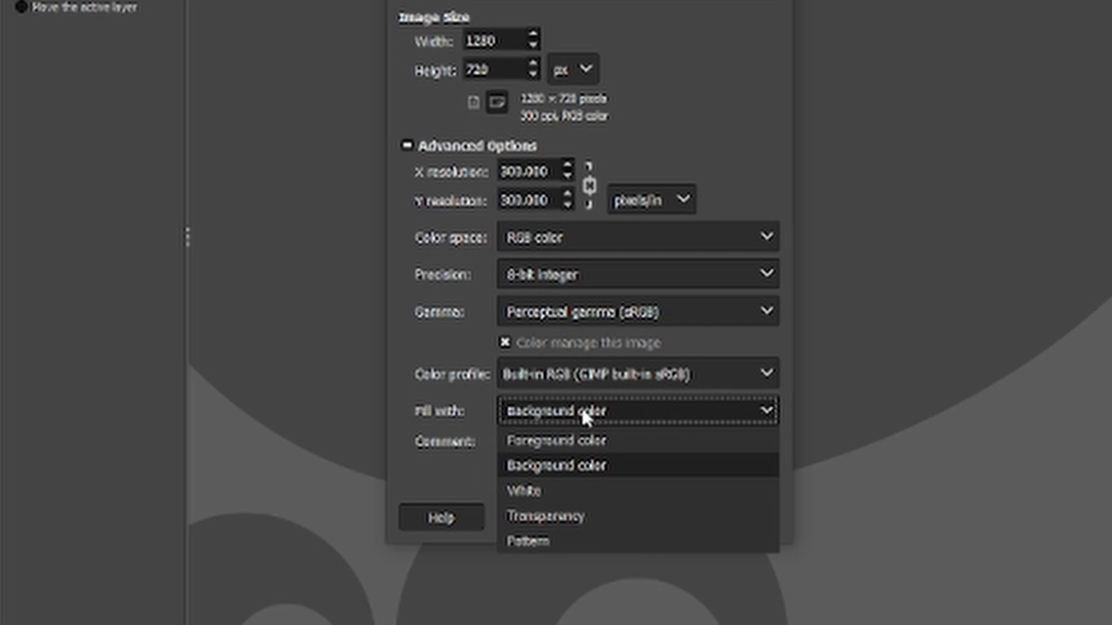
click(564, 518)
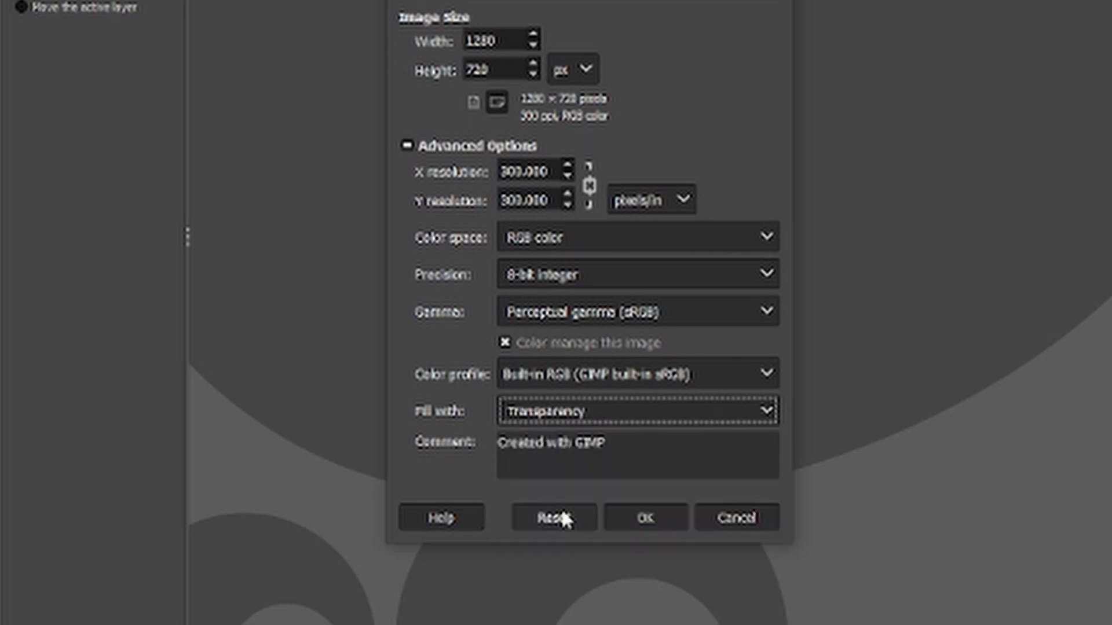
click(643, 517)
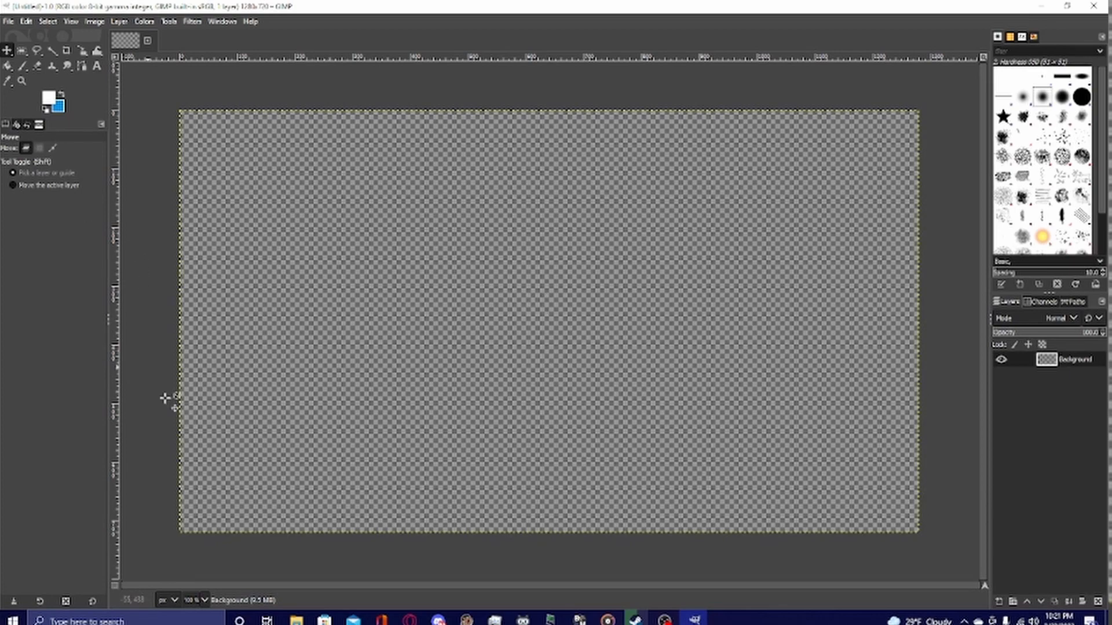
- Switch to File Explorer and locate the gimp picture in the Pics folder on the WD_BLACK (D:) drive
mouse_move(296, 620)
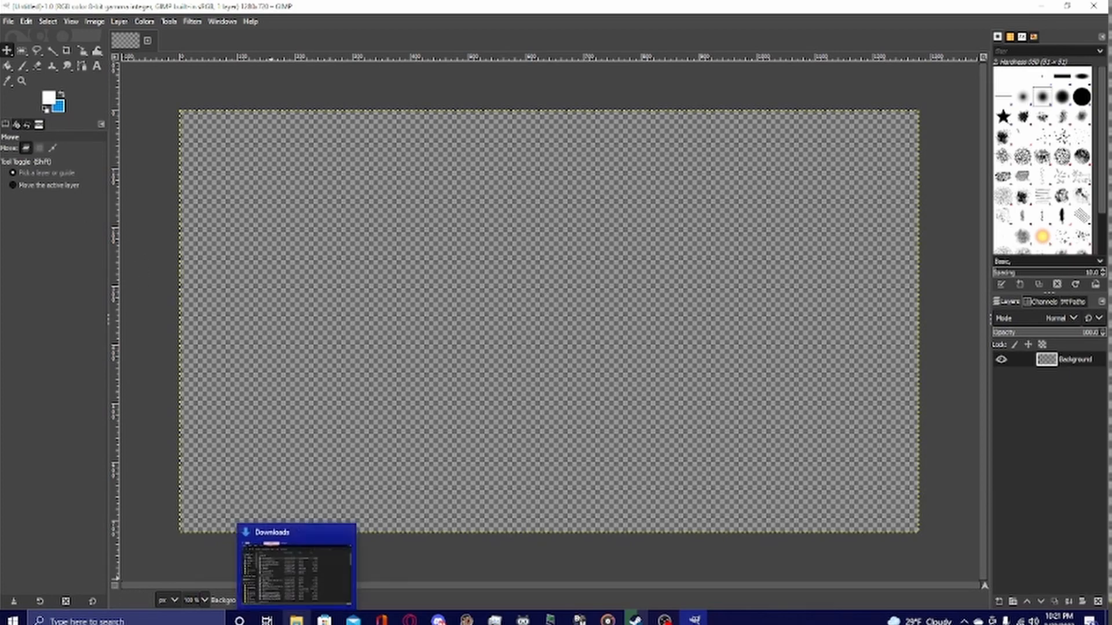
click(331, 576)
click(417, 354)
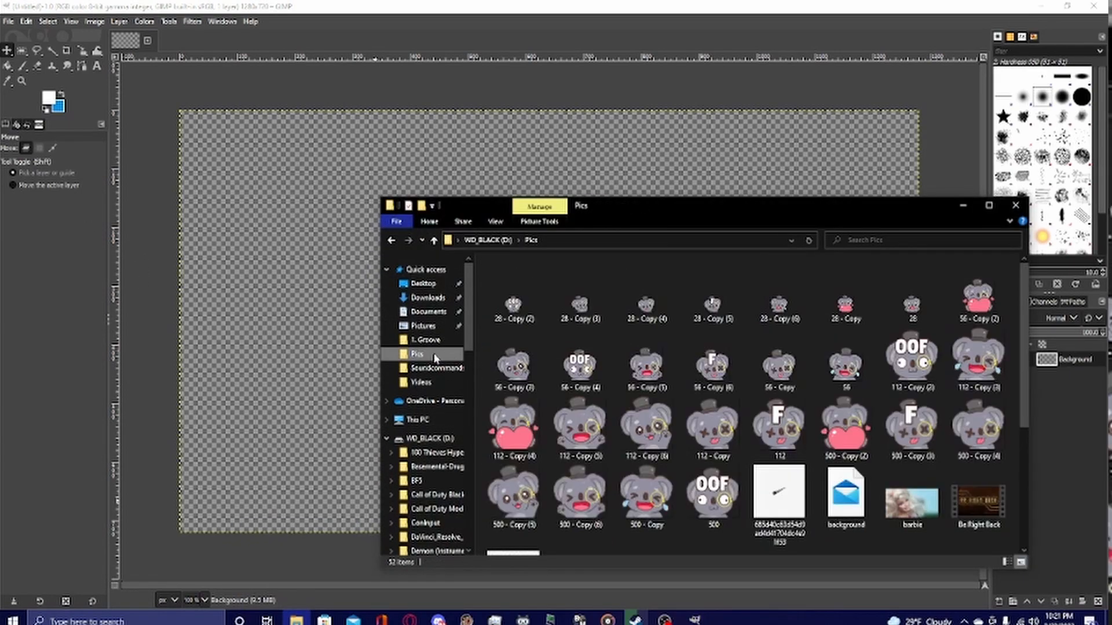
scroll(637, 429, down, 5)
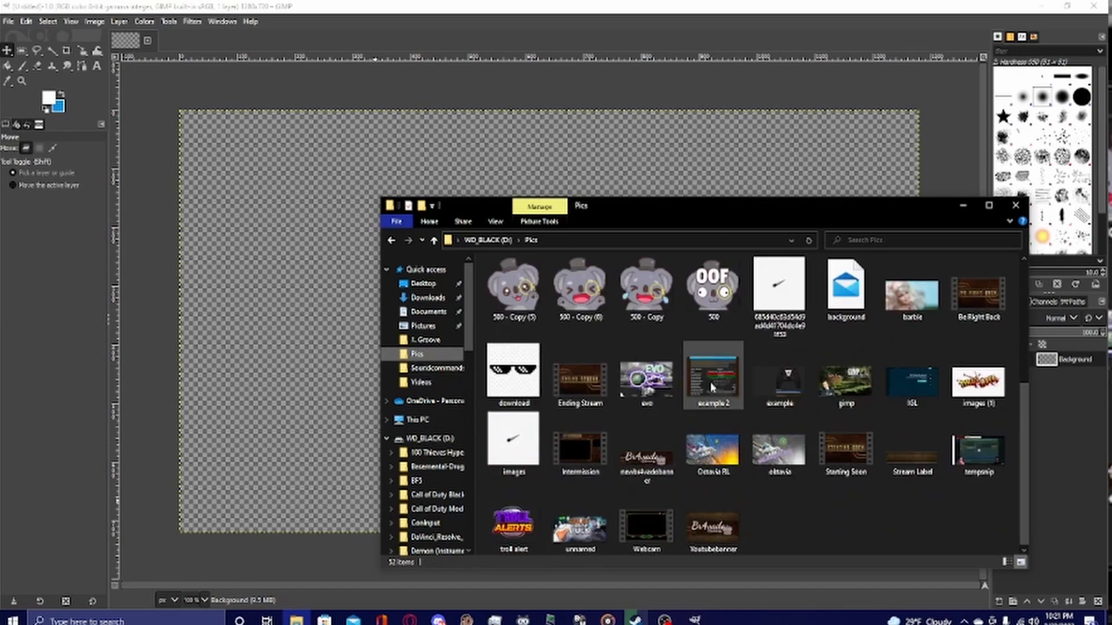
click(846, 379)
drag(330, 225, 312, 319)
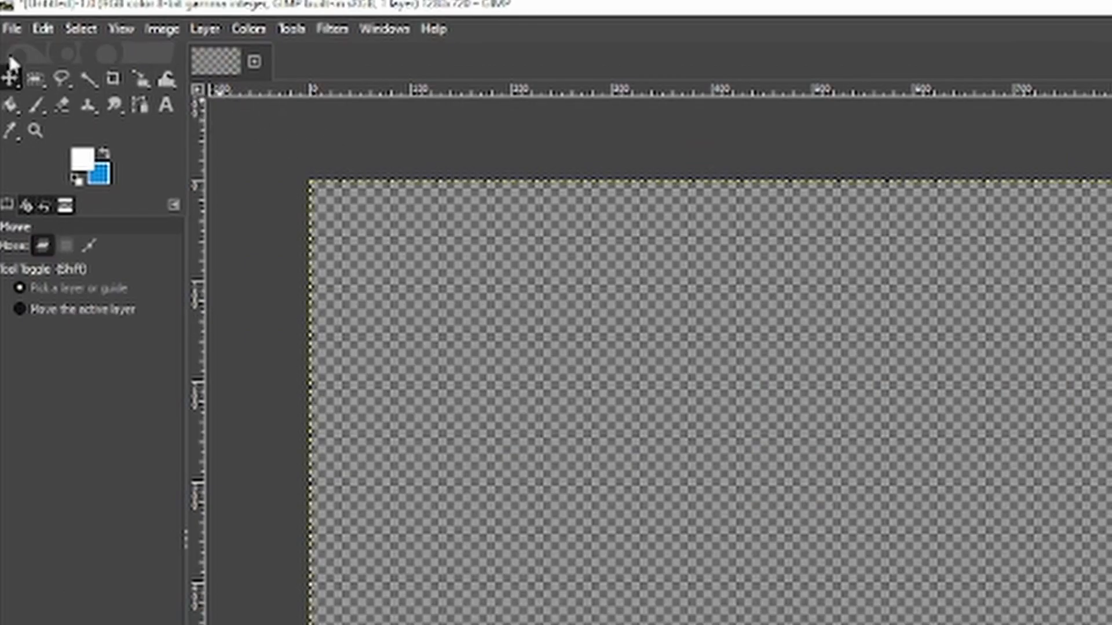
- Add gimp.PNG from the Pics folder on WD_BLACK (D:) to the blank image as a new layer
click(8, 21)
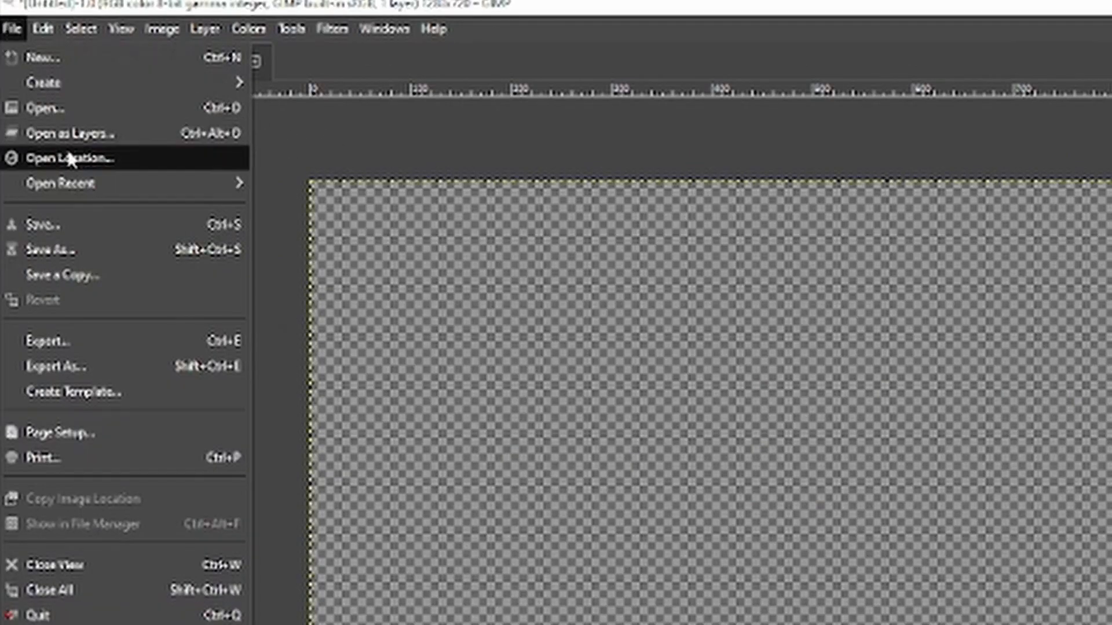
click(73, 132)
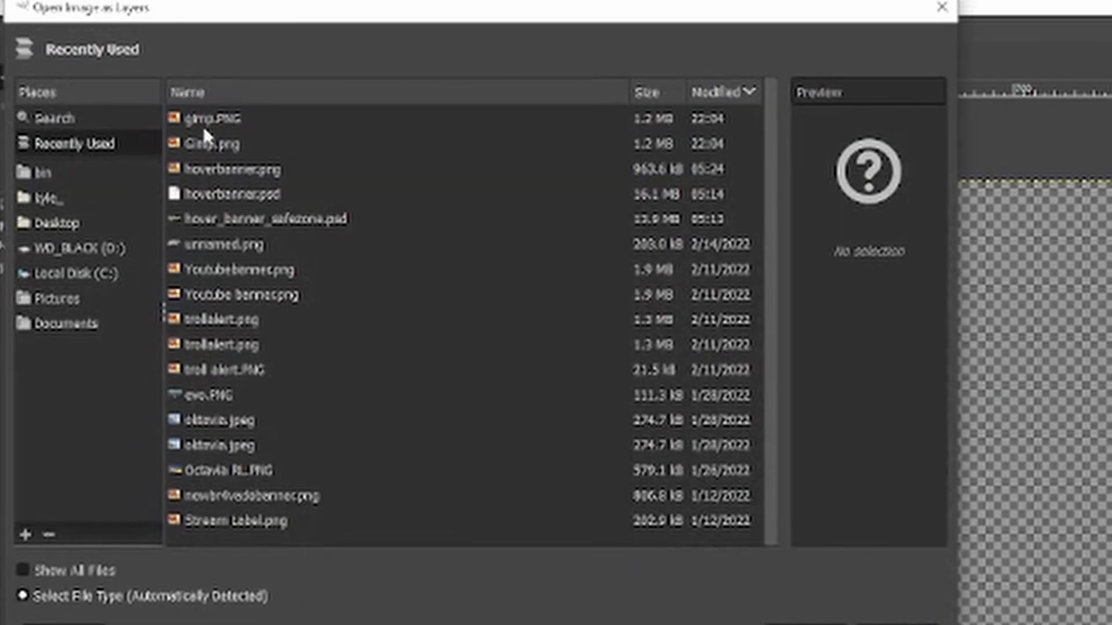
click(92, 248)
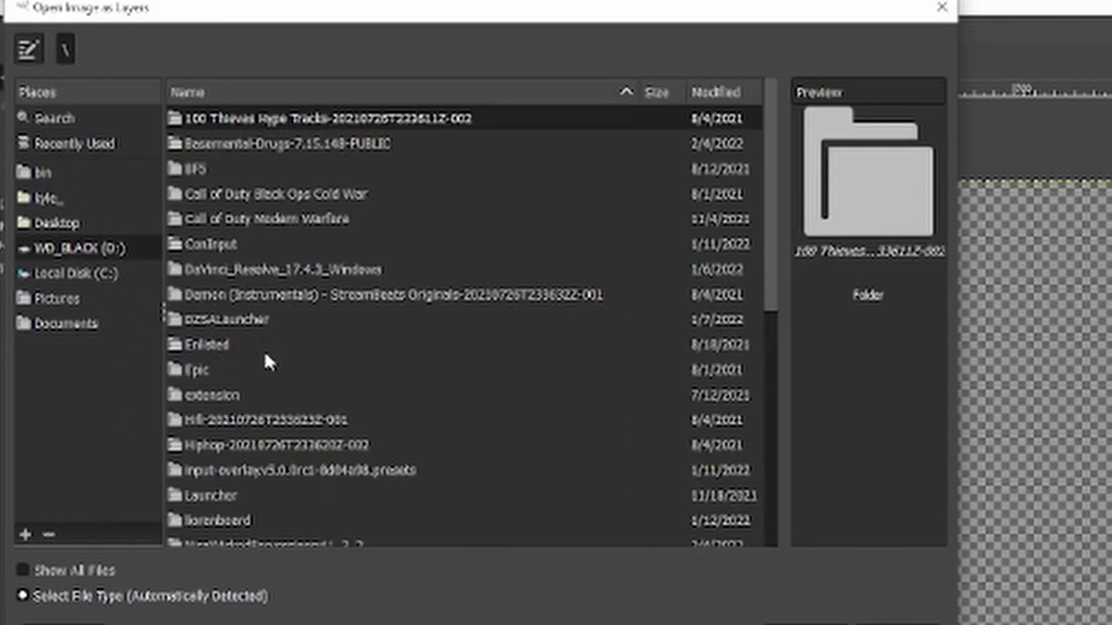
scroll(237, 417, down, 5)
click(208, 392)
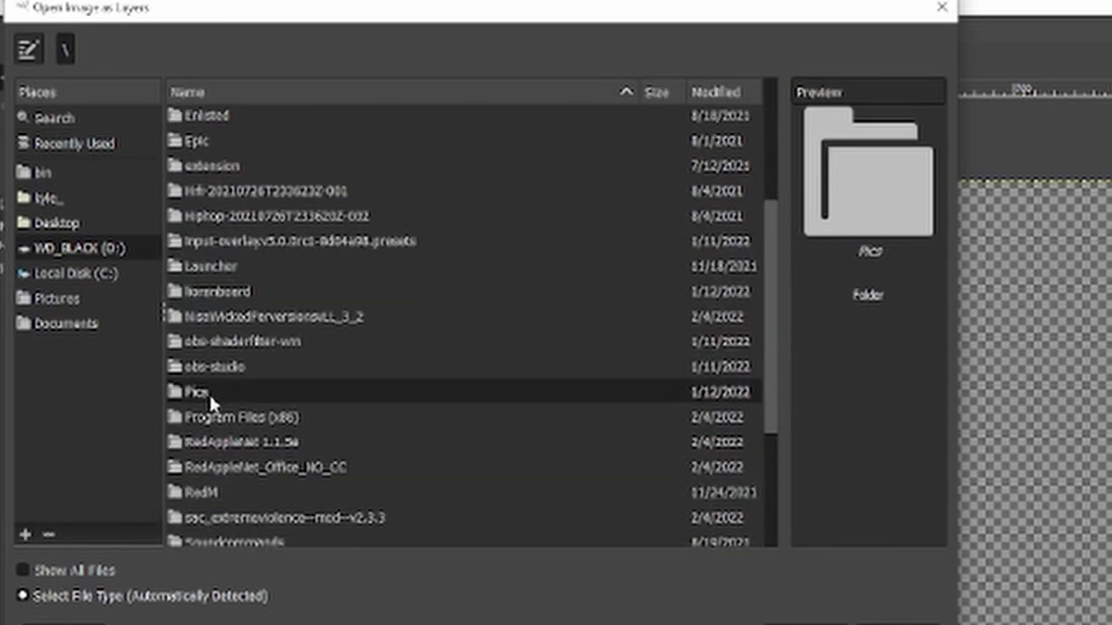
double_click(210, 395)
scroll(341, 412, down, 7)
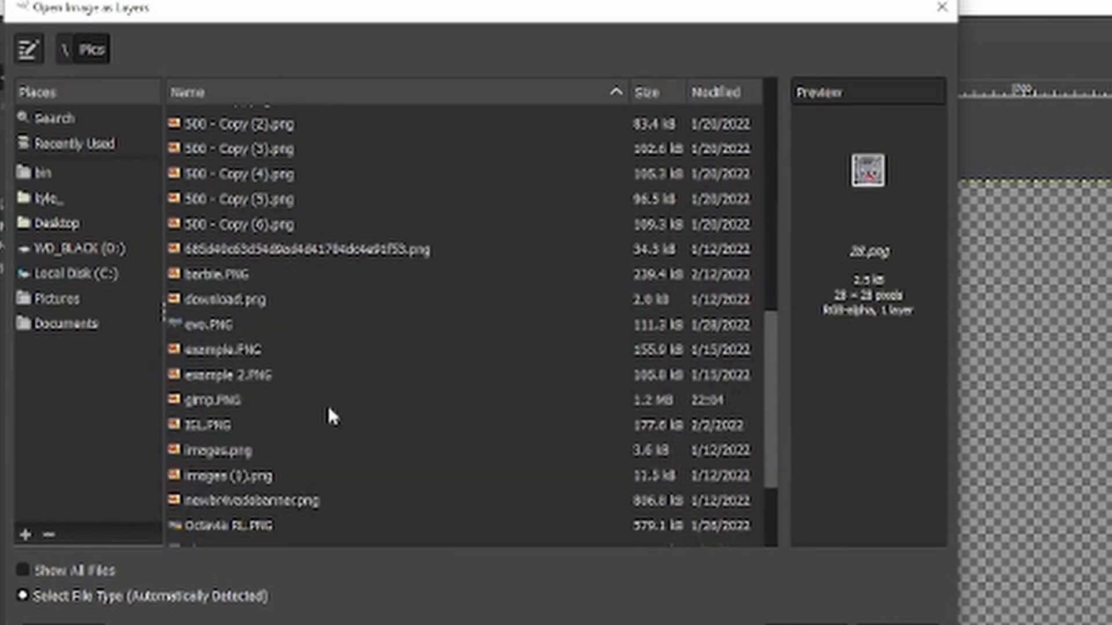
double_click(232, 395)
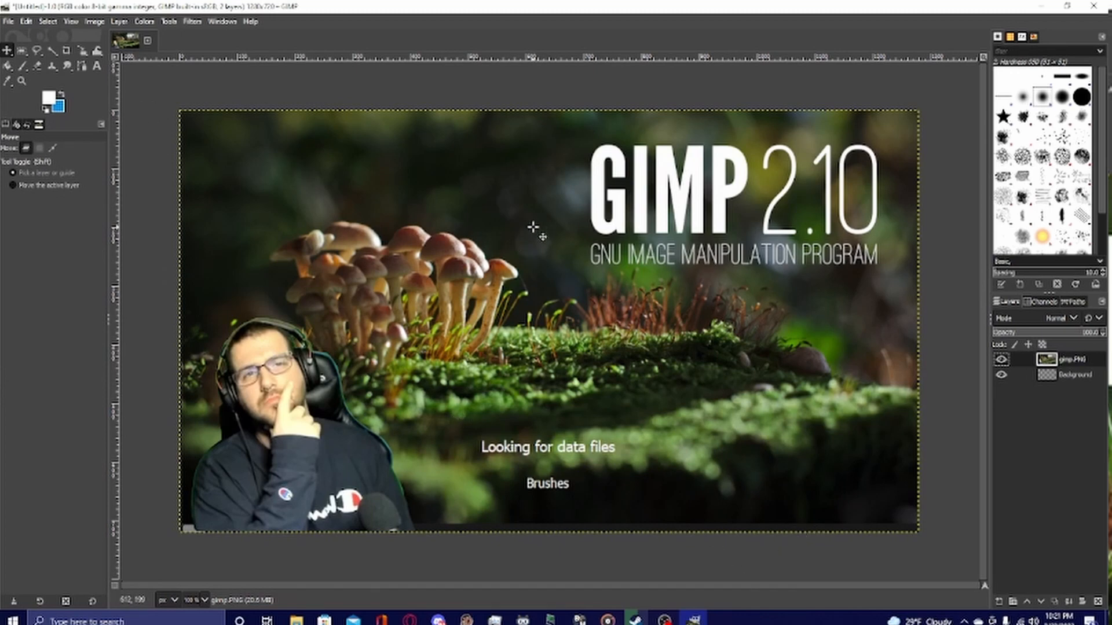
- Scale the gimp.PNG layer to 1278 × 719 px with the Scale tool and align it with the canvas
click(83, 51)
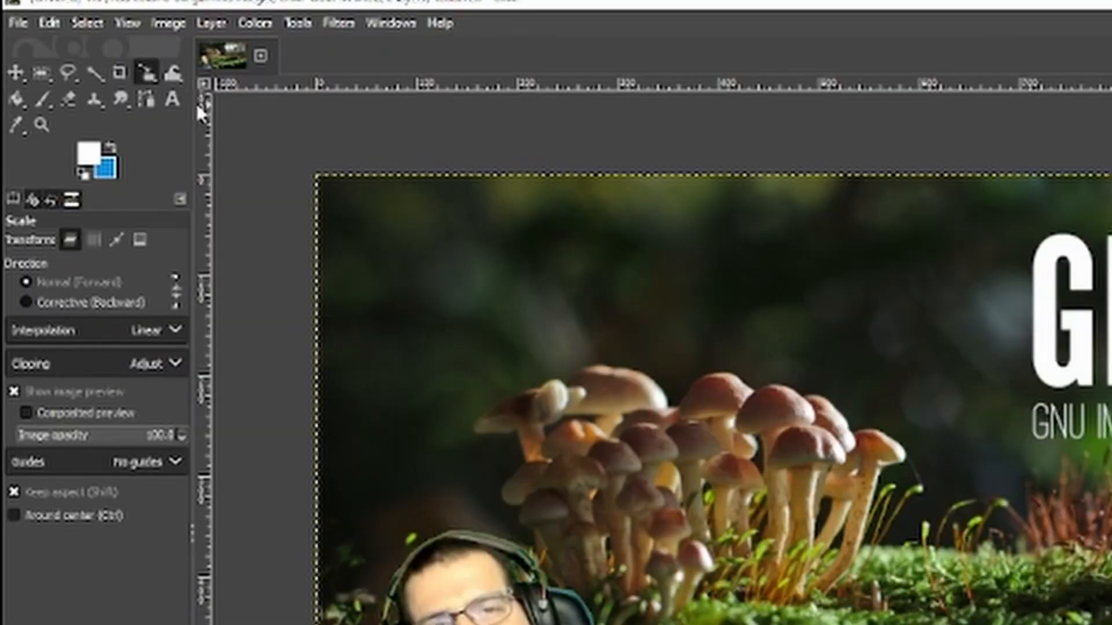
click(150, 86)
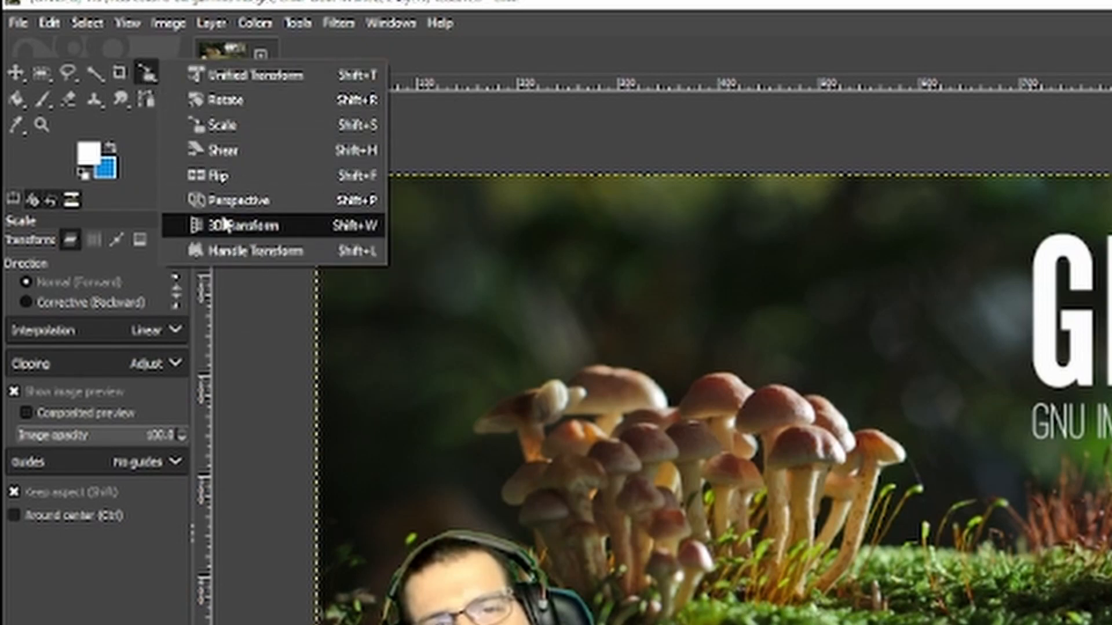
click(149, 108)
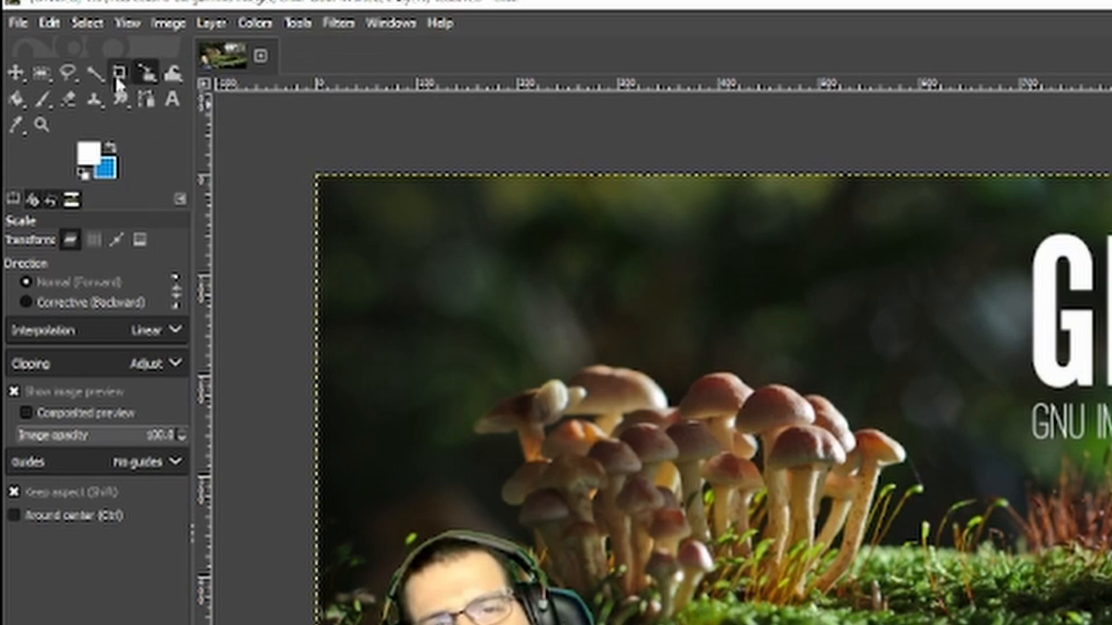
mouse_move(19, 98)
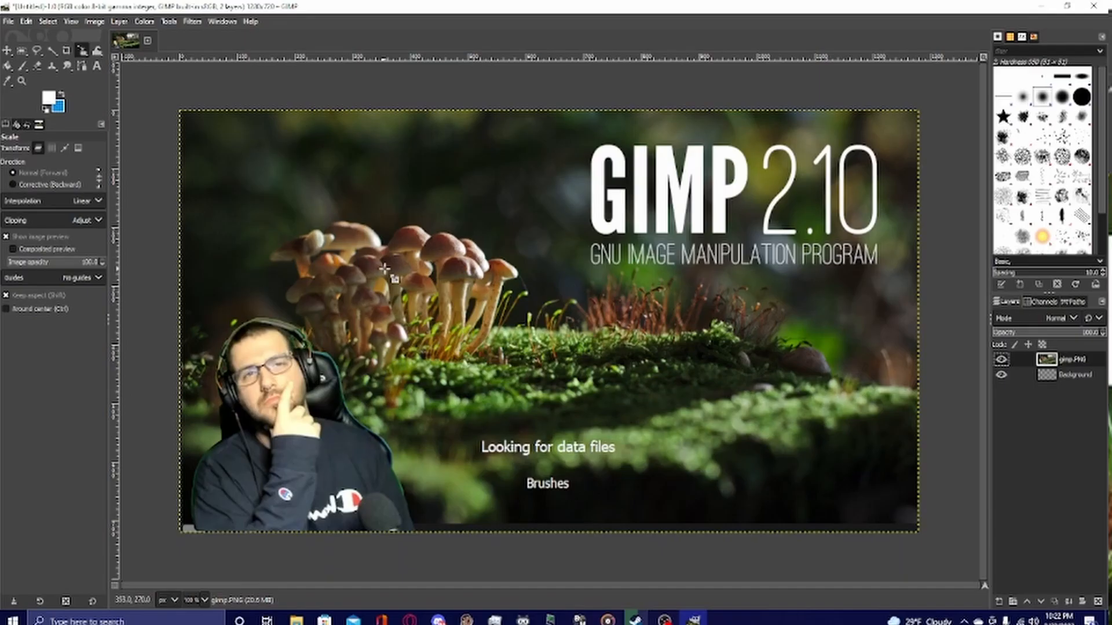
click(712, 456)
drag(181, 111, 332, 197)
drag(629, 334, 572, 288)
drag(275, 152, 180, 99)
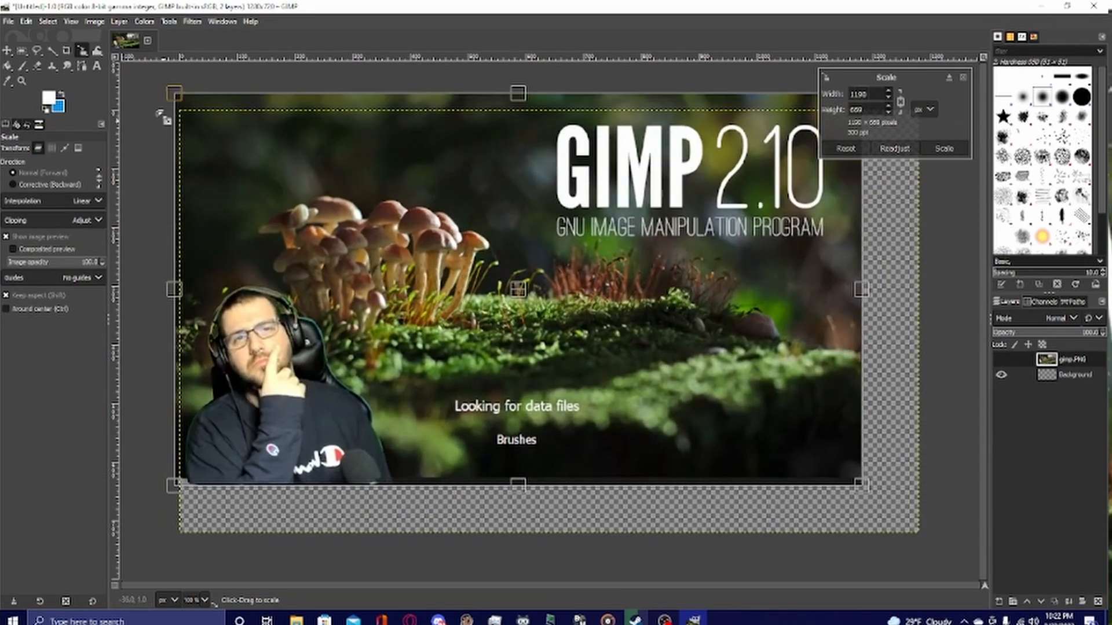
drag(521, 291, 542, 325)
drag(543, 130, 543, 113)
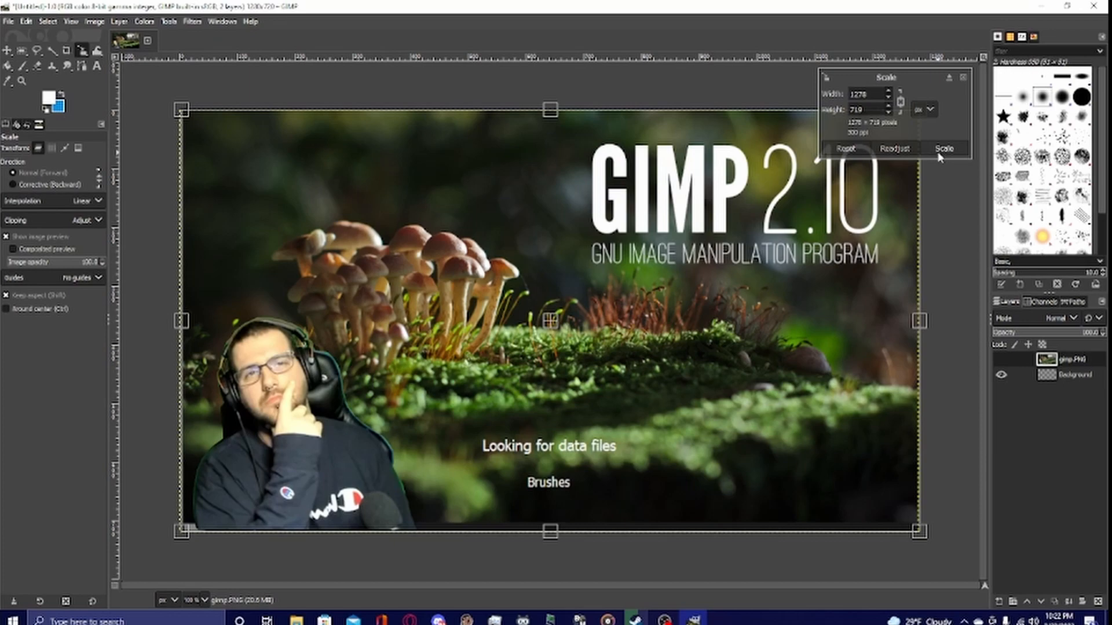
click(944, 149)
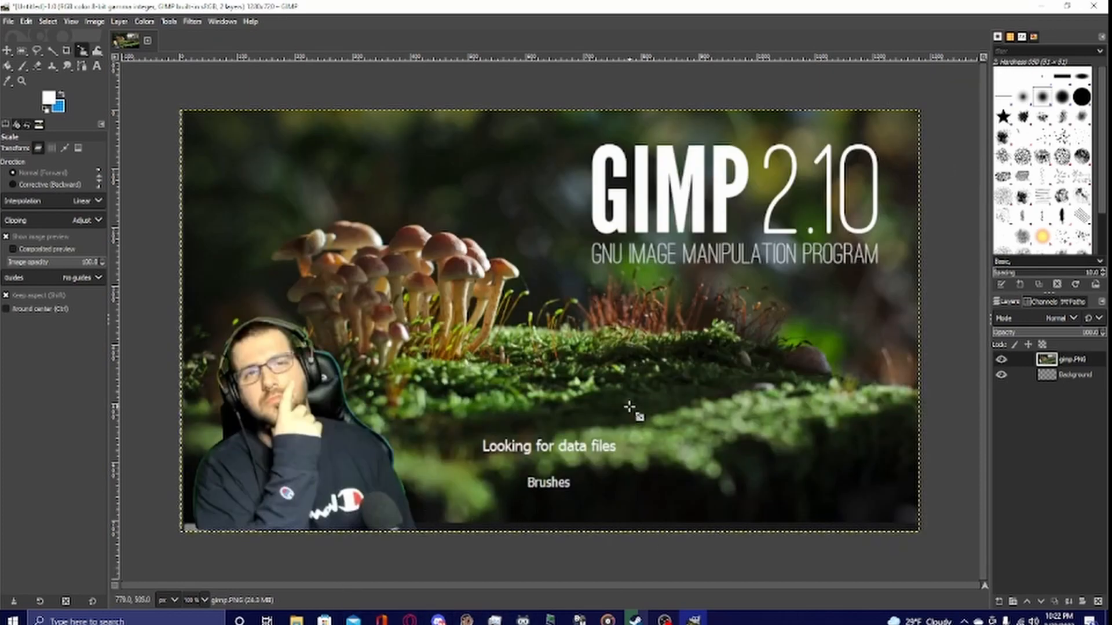
- Scale the gimp.PNG layer up to 1280 × 721 px so it reaches the canvas's left edge
click(235, 266)
drag(180, 321, 180, 322)
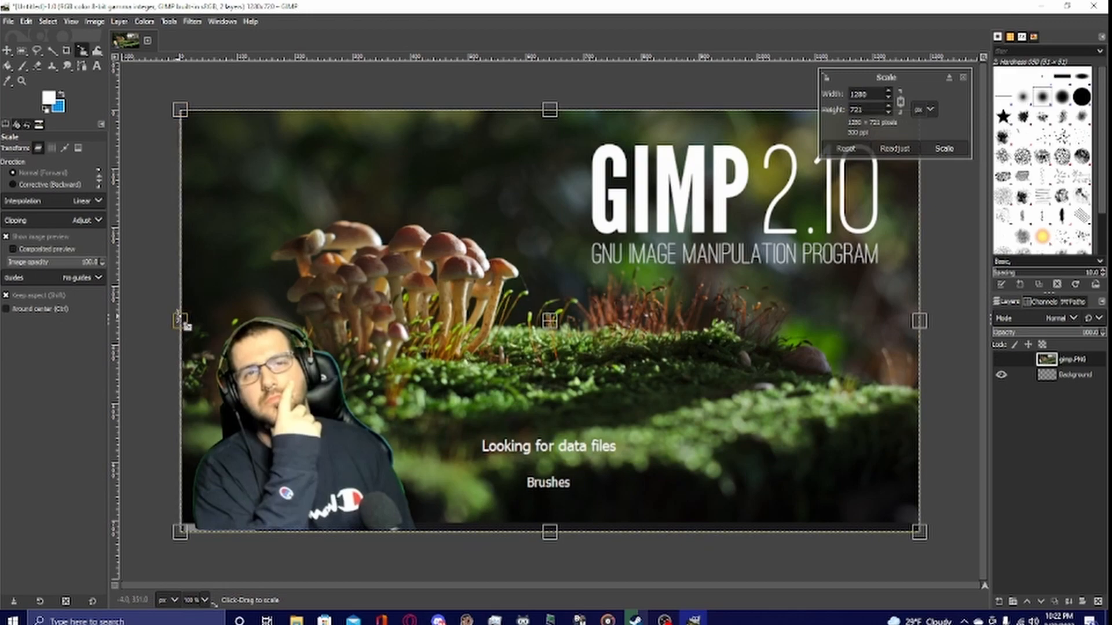
click(943, 149)
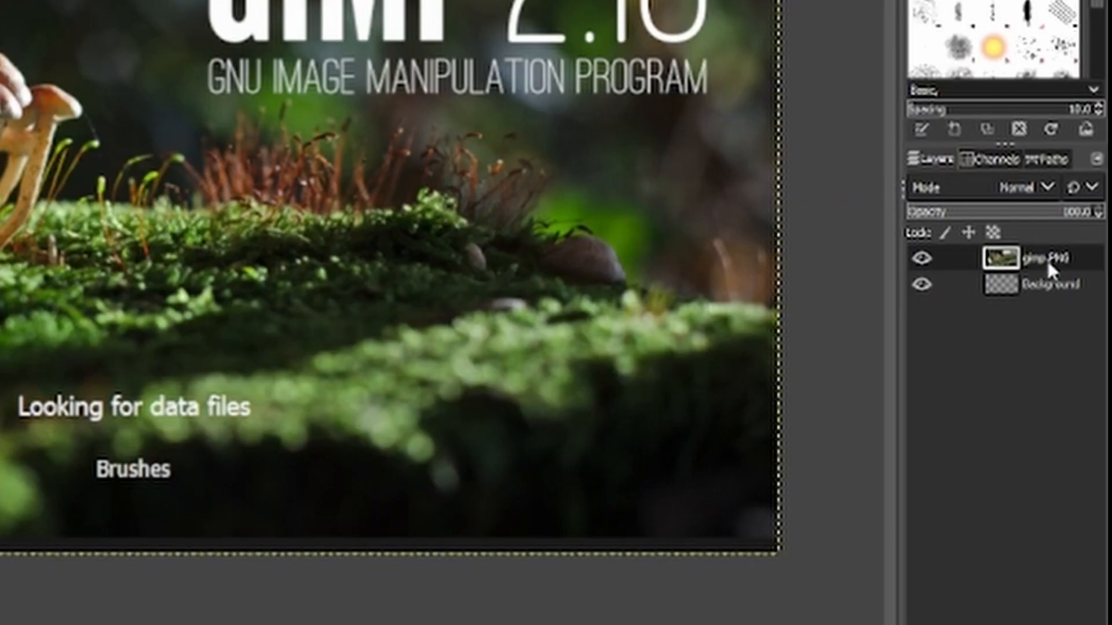
- Duplicate the gimp.PNG layer and hide the copy
right_click(1047, 259)
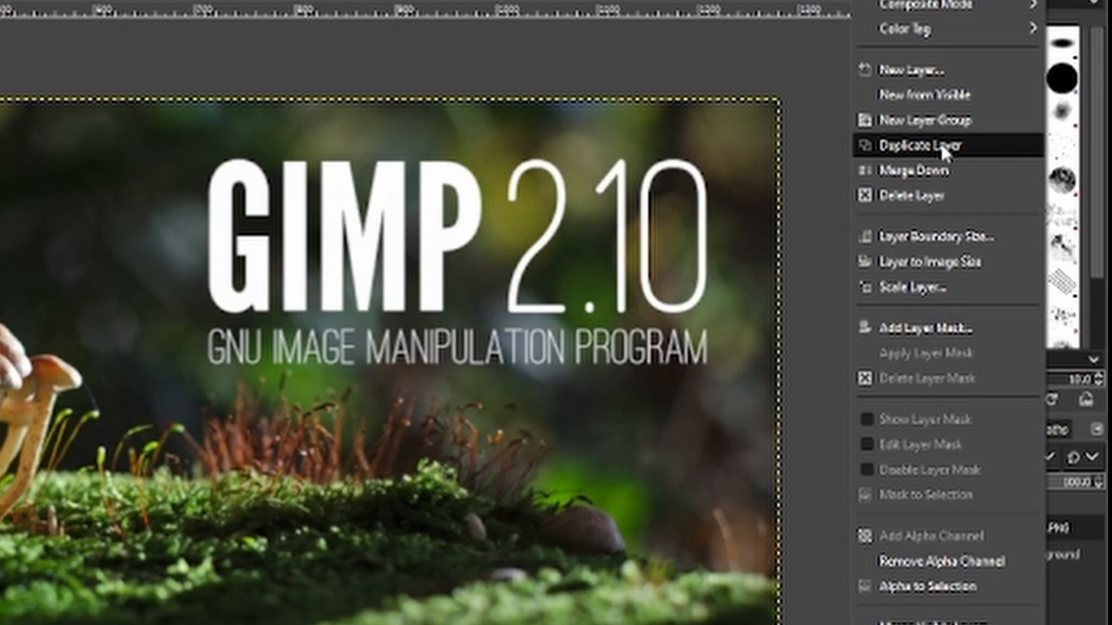
click(940, 145)
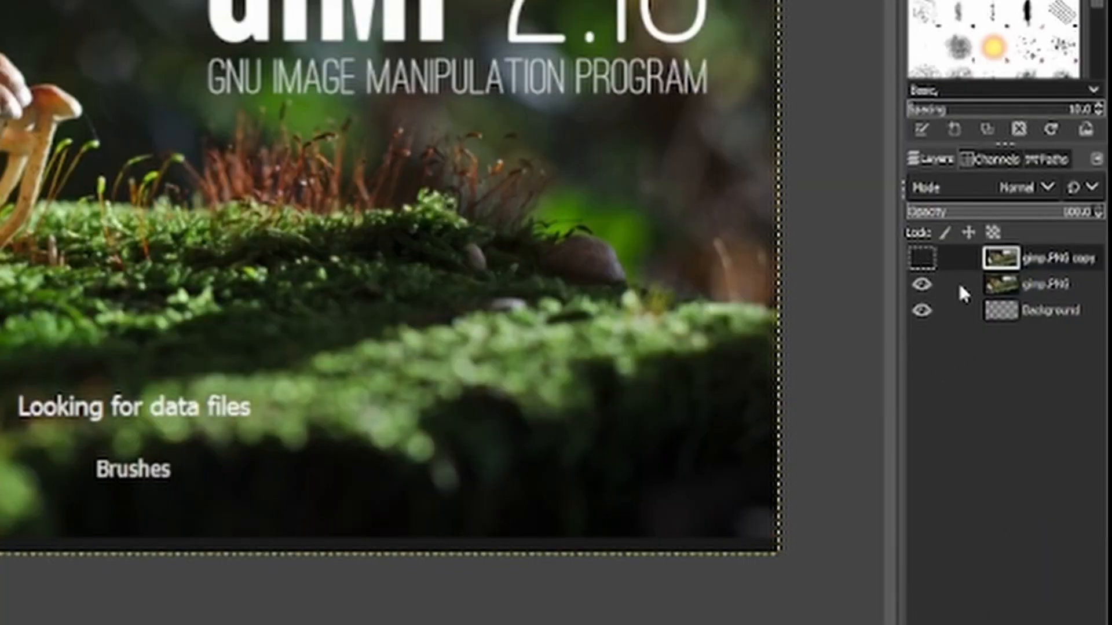
- Turn the original gimp.PNG layer black and white by setting its saturation scale to 0.000
click(1050, 278)
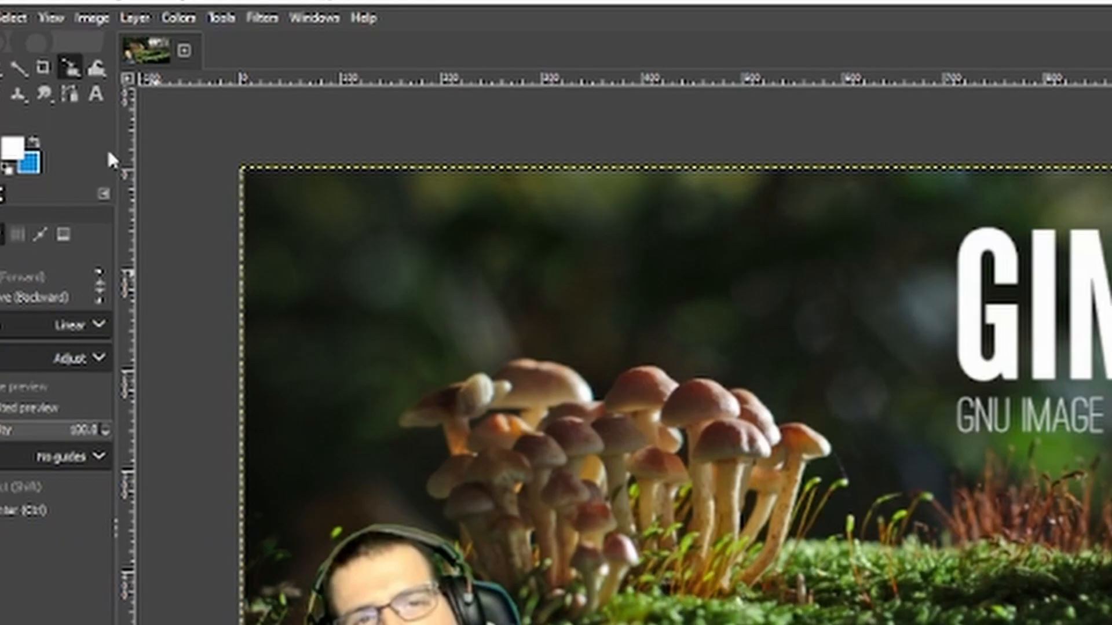
click(179, 18)
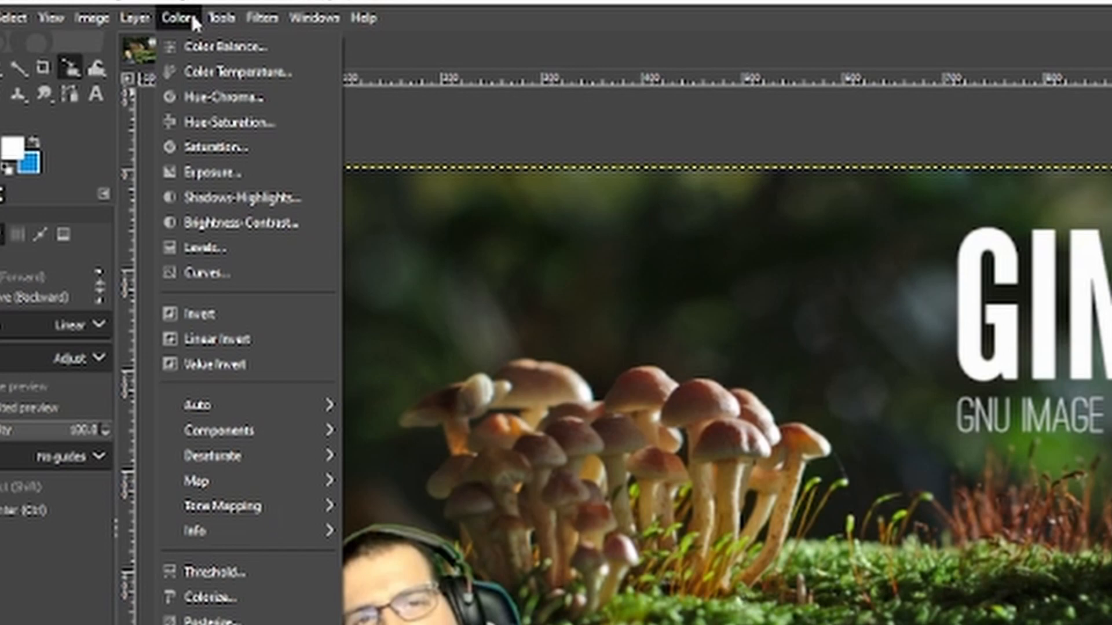
click(234, 148)
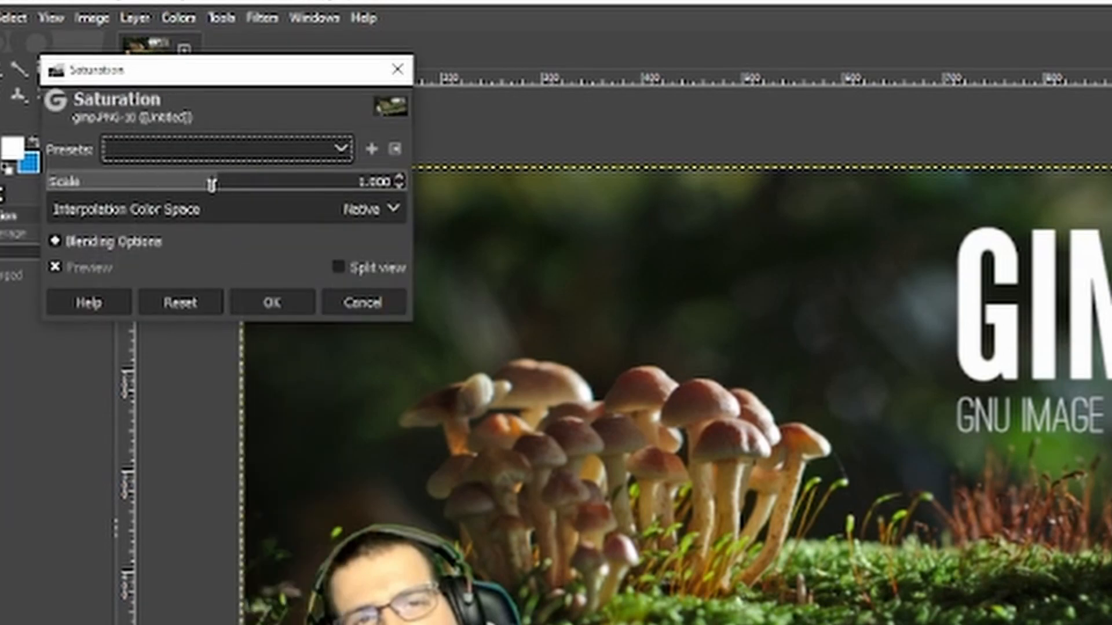
drag(212, 184, 33, 178)
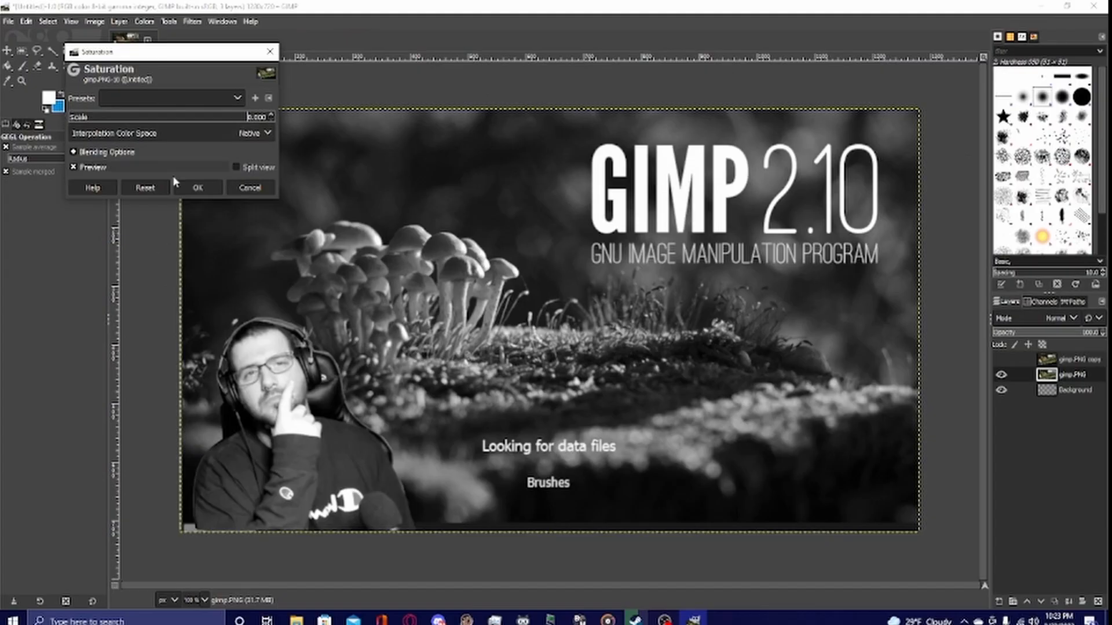
click(197, 188)
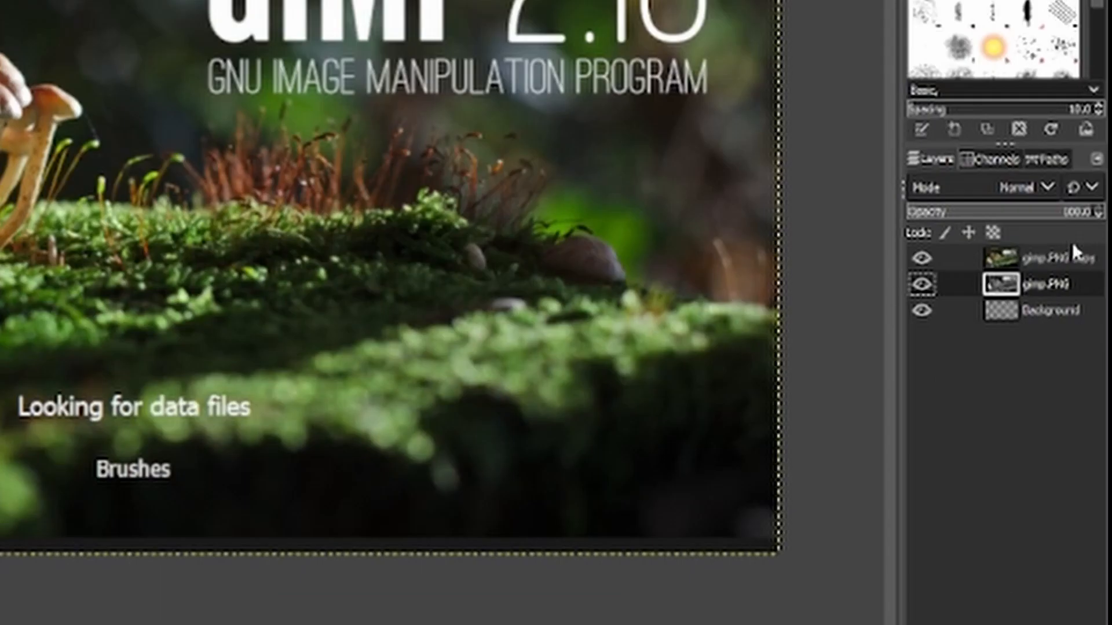
- Make the gimp.PNG copy layer visible and active, and choose the Paths tool for outlining the man
click(1068, 254)
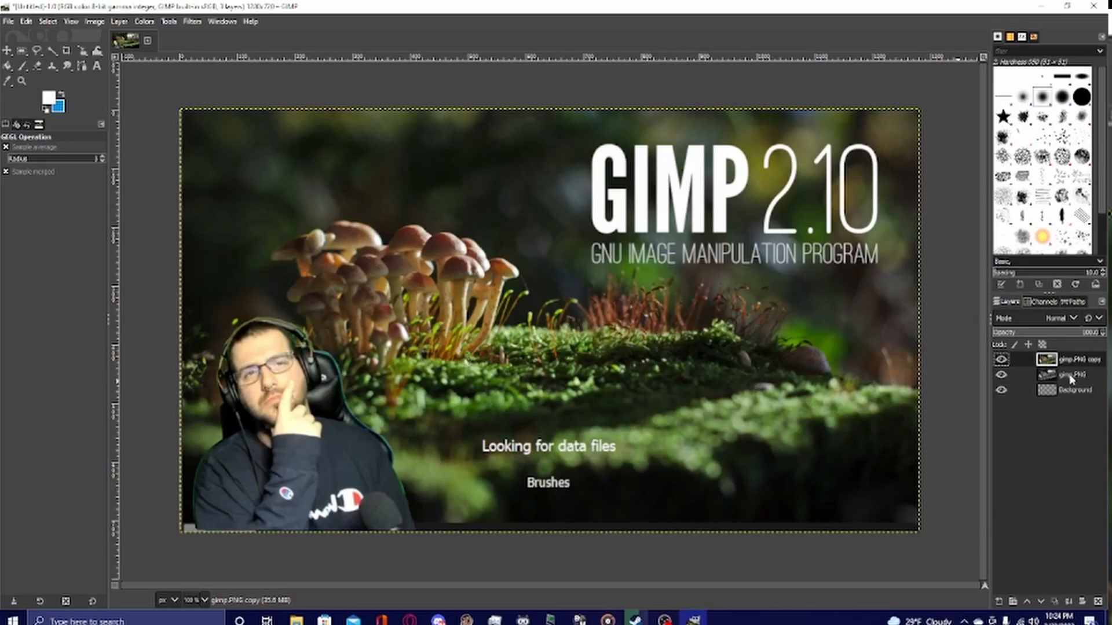
click(1045, 290)
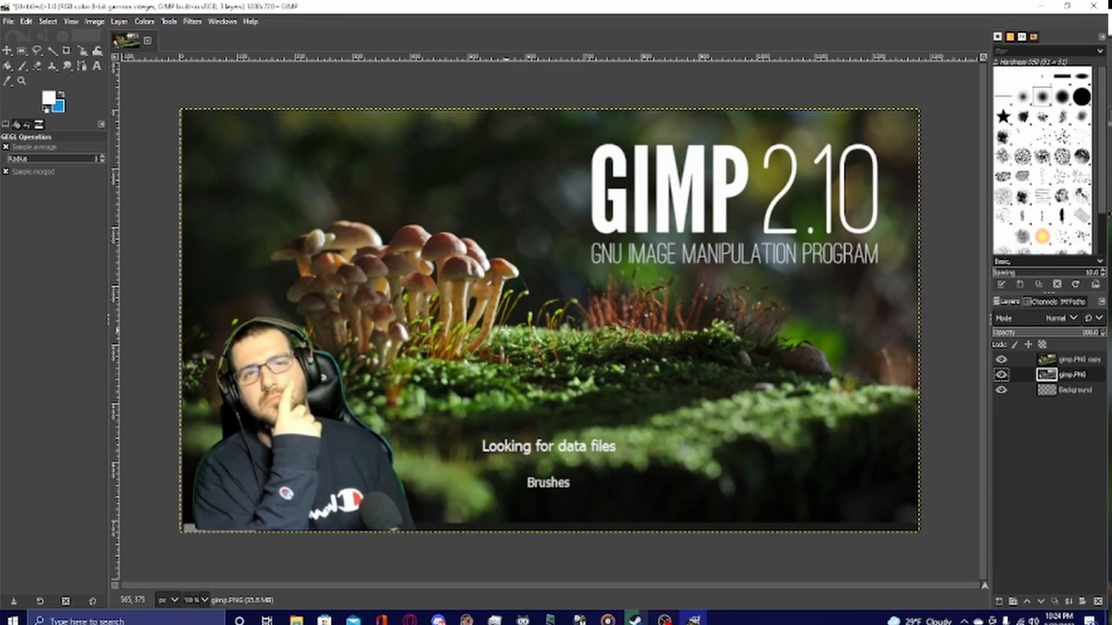
click(1069, 361)
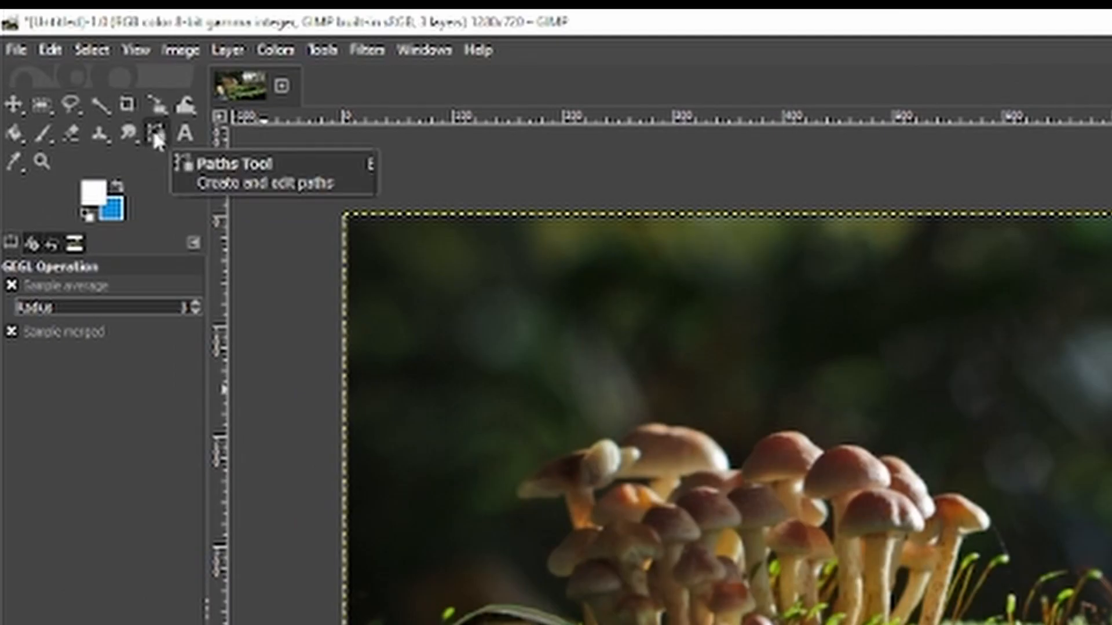
click(154, 135)
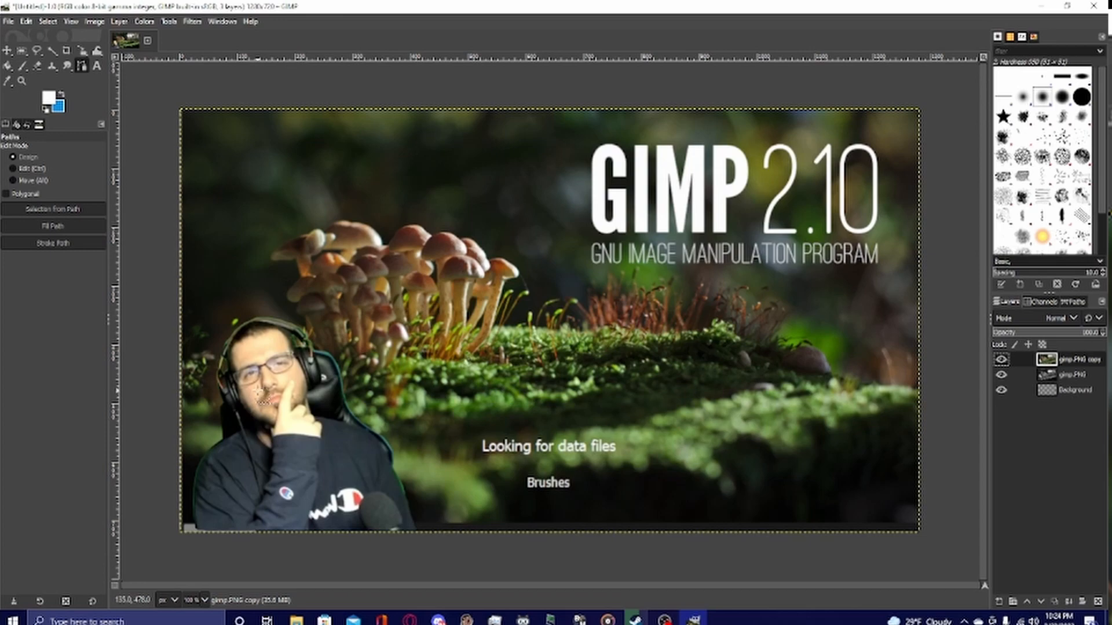
scroll(245, 452, up, 3)
scroll(219, 465, down, 1)
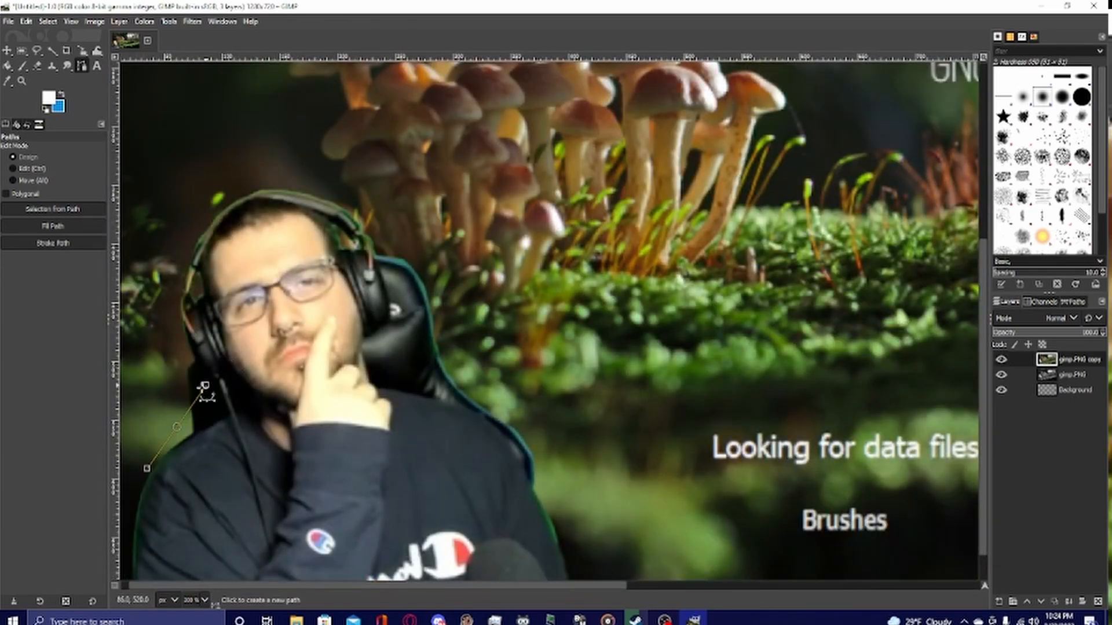
click(174, 427)
key(ctrl+z)
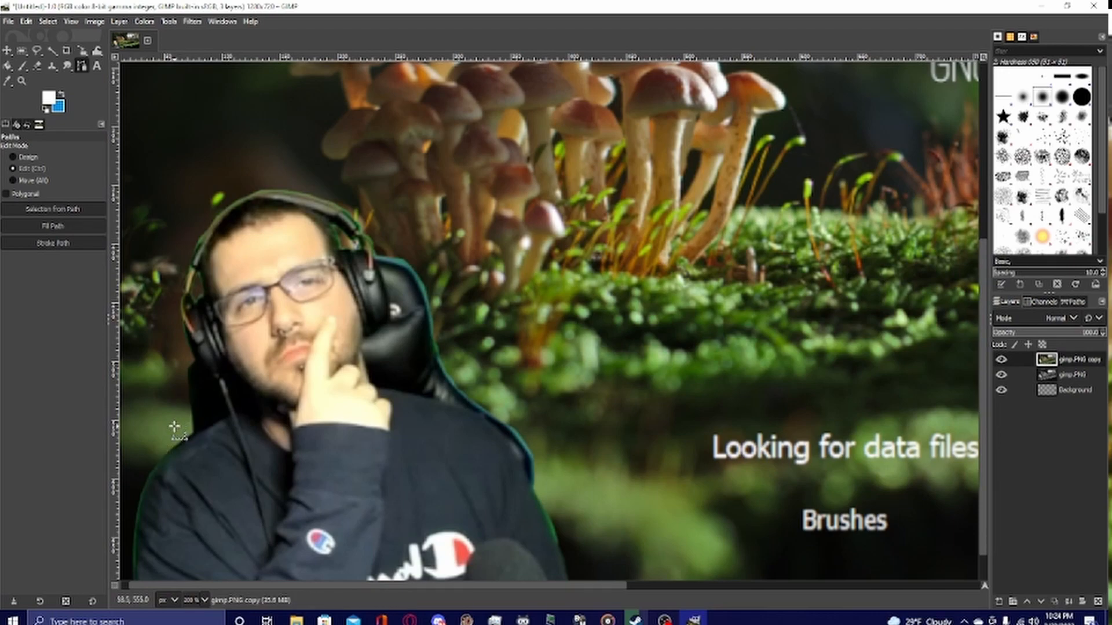
right_click(181, 418)
click(183, 399)
drag(185, 398, 280, 339)
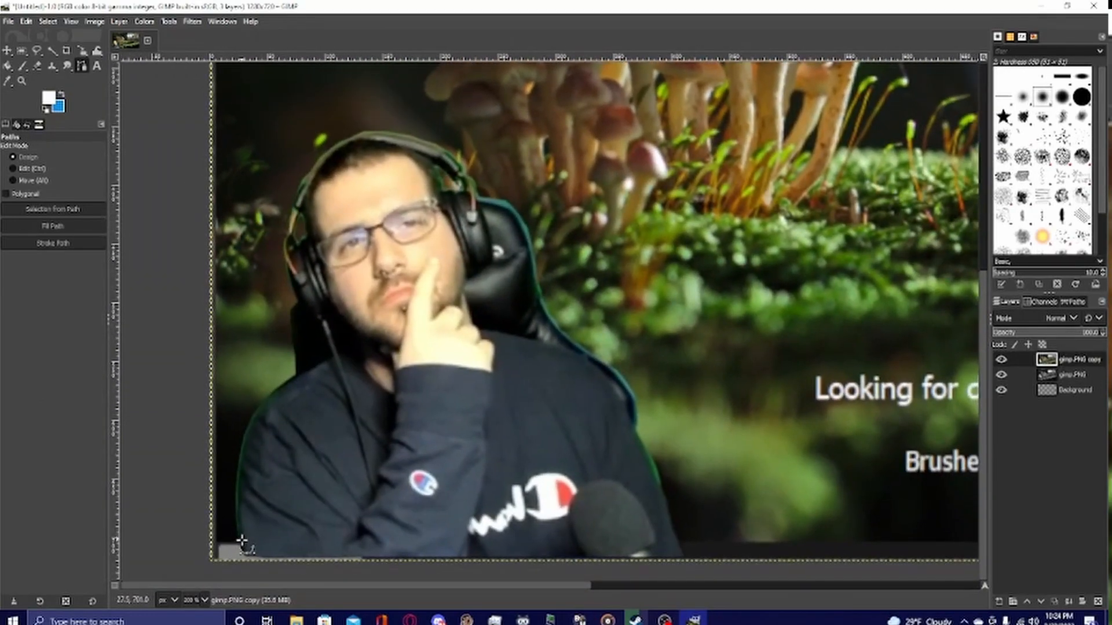
- Start a path at the sleeve's lower-left corner and place anchors up the left arm, shoulder and chair edge
scroll(233, 552, up, 1)
scroll(234, 552, down, 1)
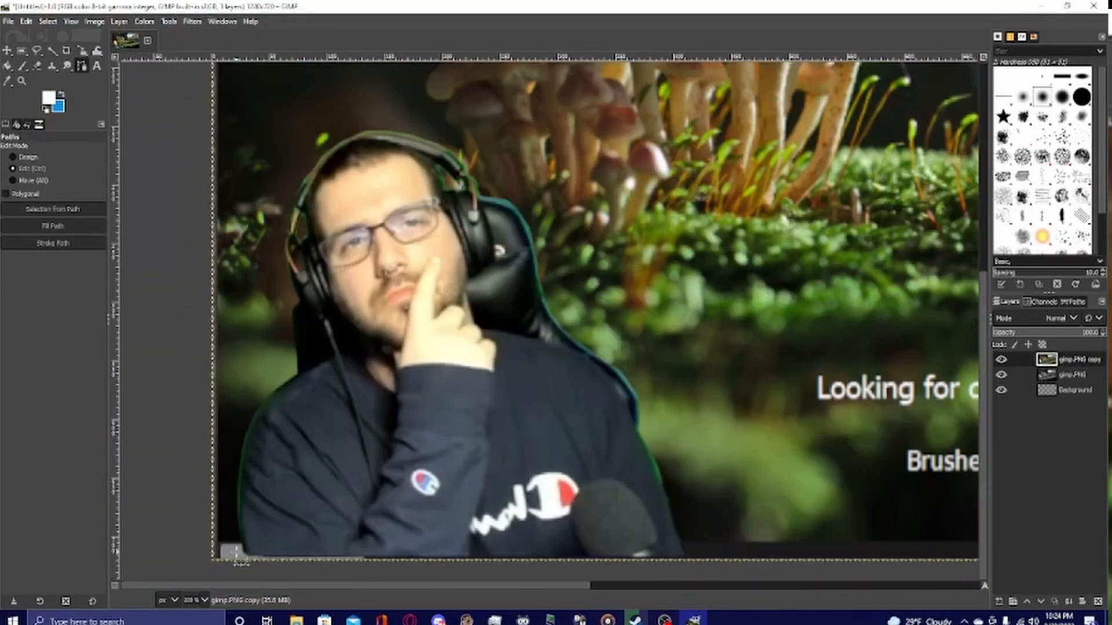
scroll(243, 550, up, 1)
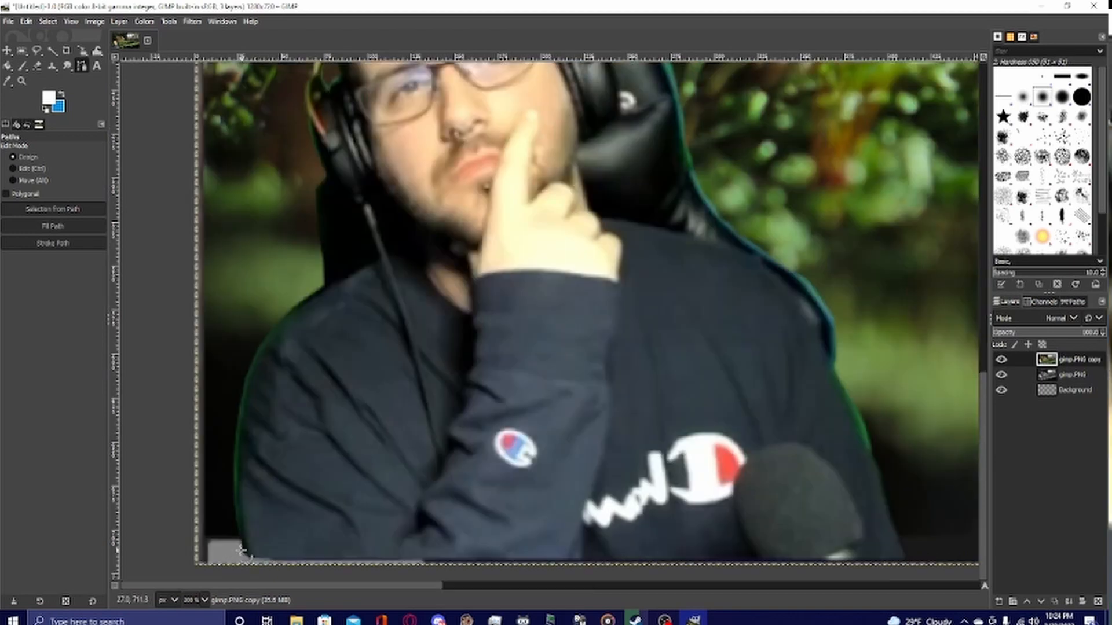
drag(242, 550, 238, 525)
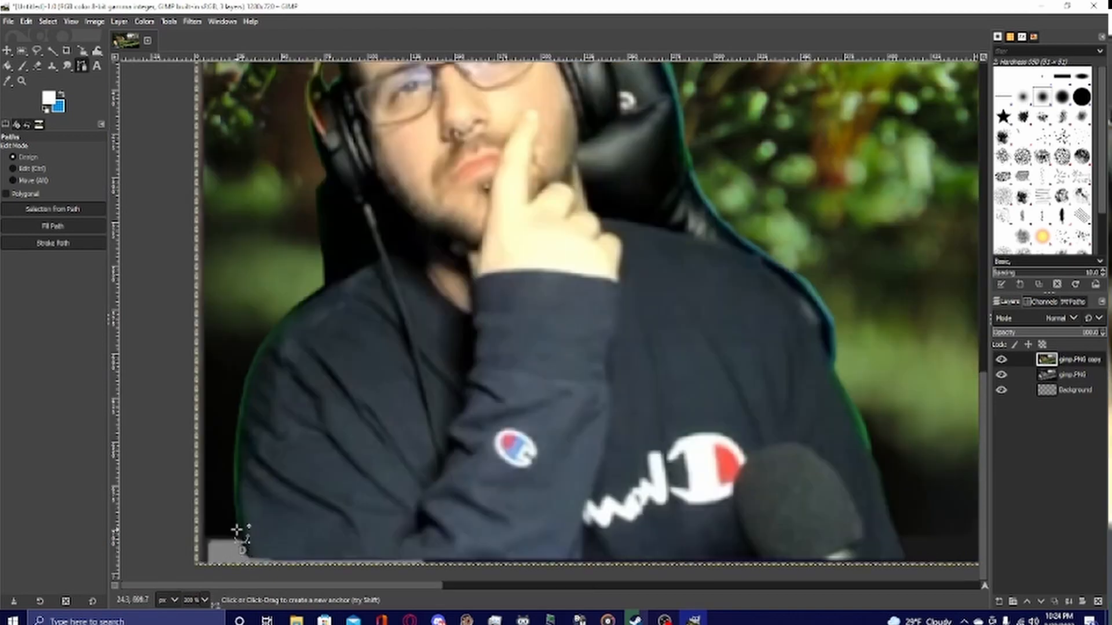
click(237, 489)
click(237, 448)
click(241, 410)
click(250, 374)
click(262, 342)
click(276, 325)
click(296, 310)
click(315, 295)
click(323, 286)
click(323, 257)
click(320, 231)
click(316, 211)
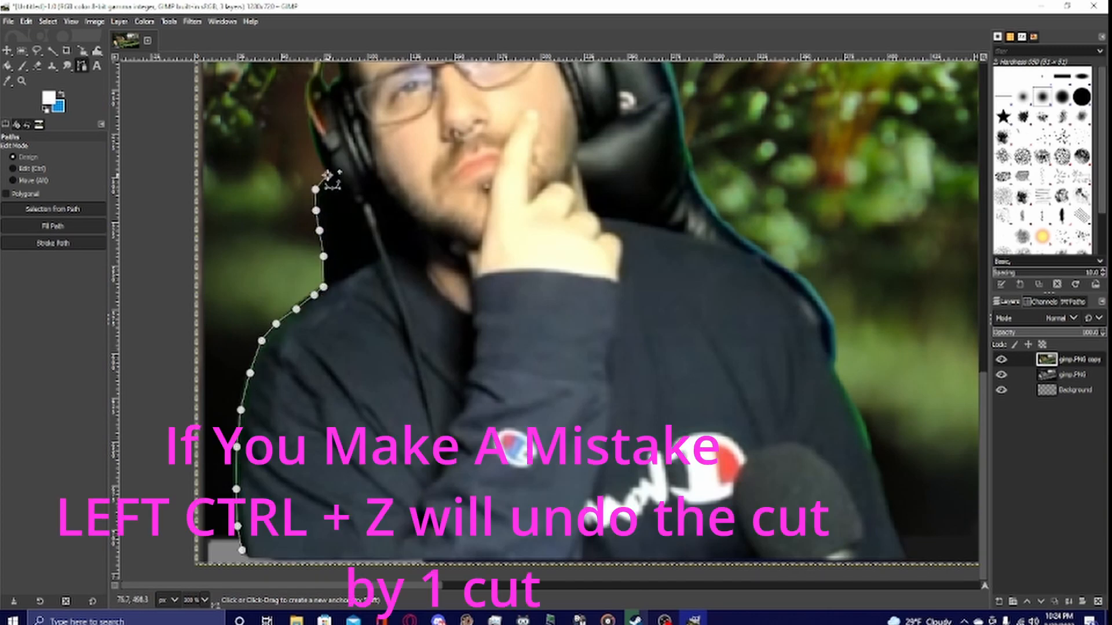
- Continue the path around the headphones and over the head to the top of the chair back on the right
click(408, 183)
click(458, 146)
click(529, 138)
click(587, 153)
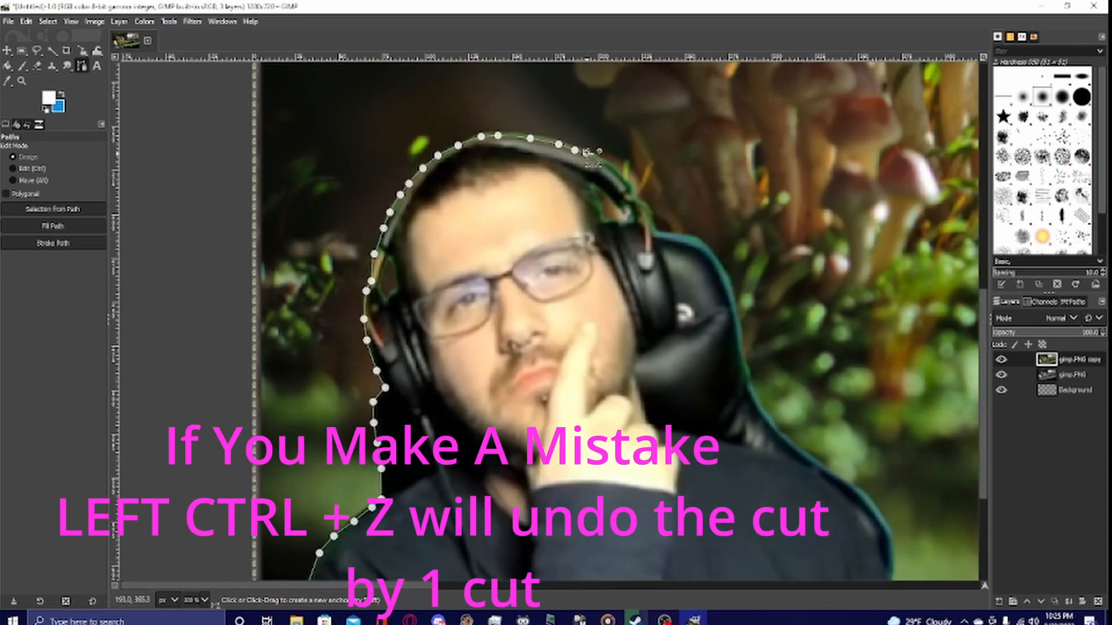
click(627, 183)
click(664, 230)
- Continue the path down the chair's right edge, shoulder and right arm to the image's bottom edge
click(686, 233)
click(710, 249)
click(720, 264)
click(737, 310)
click(744, 362)
click(759, 407)
click(777, 431)
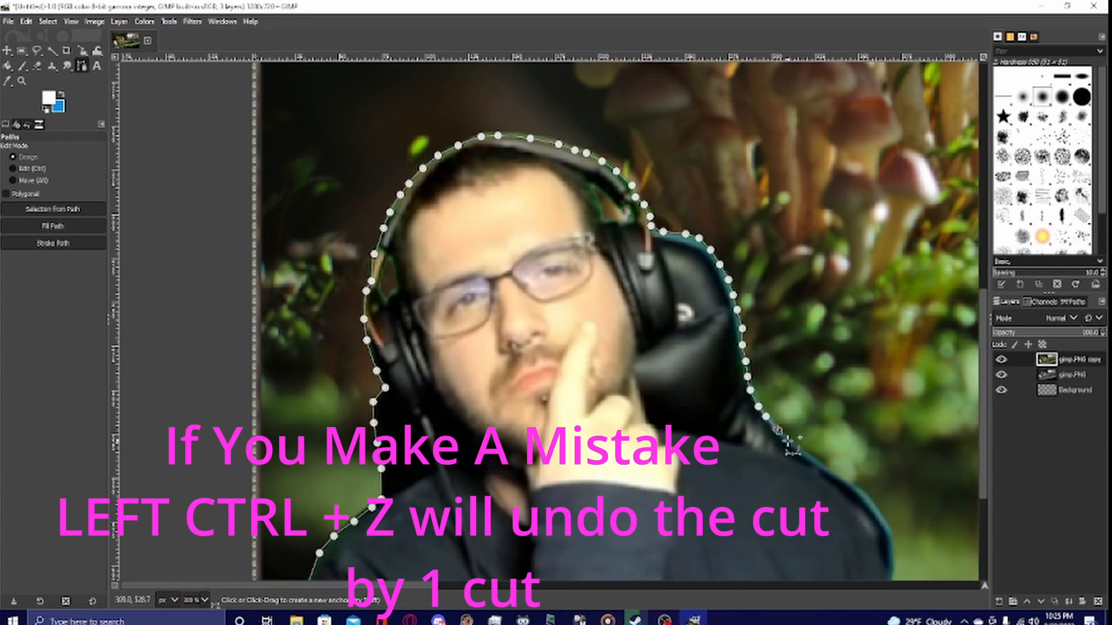
click(822, 468)
click(864, 496)
click(889, 539)
click(596, 326)
click(606, 367)
click(627, 407)
click(638, 439)
click(659, 507)
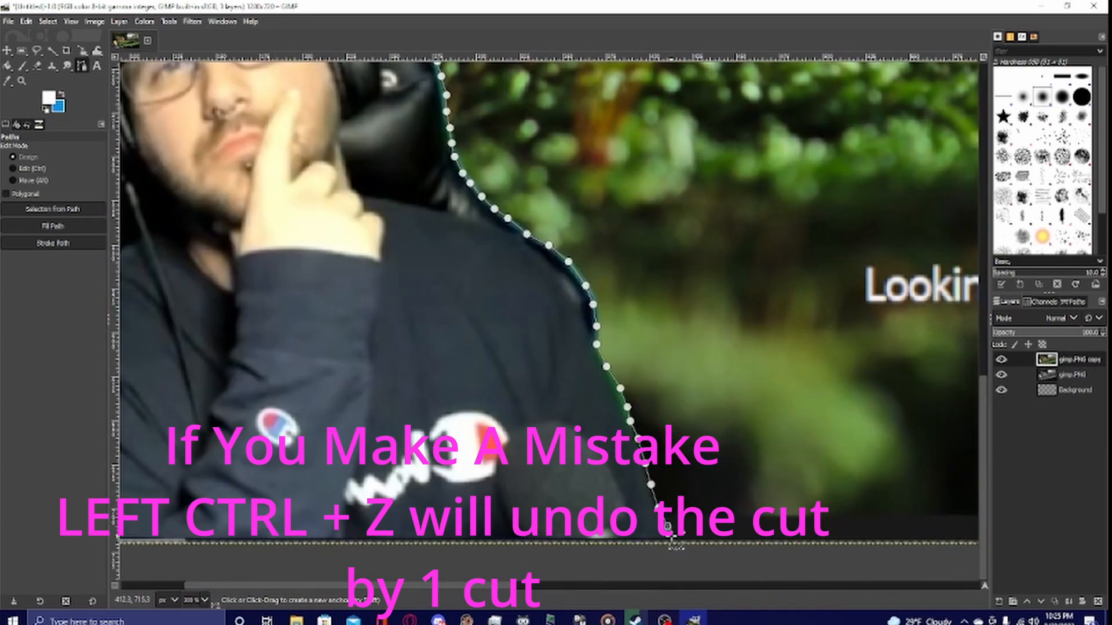
- Place anchors back along the image's bottom edge and close the path at its first anchor
click(856, 483)
click(795, 482)
click(690, 484)
click(546, 481)
click(491, 482)
click(426, 481)
click(370, 482)
click(329, 481)
click(291, 481)
click(249, 480)
click(218, 481)
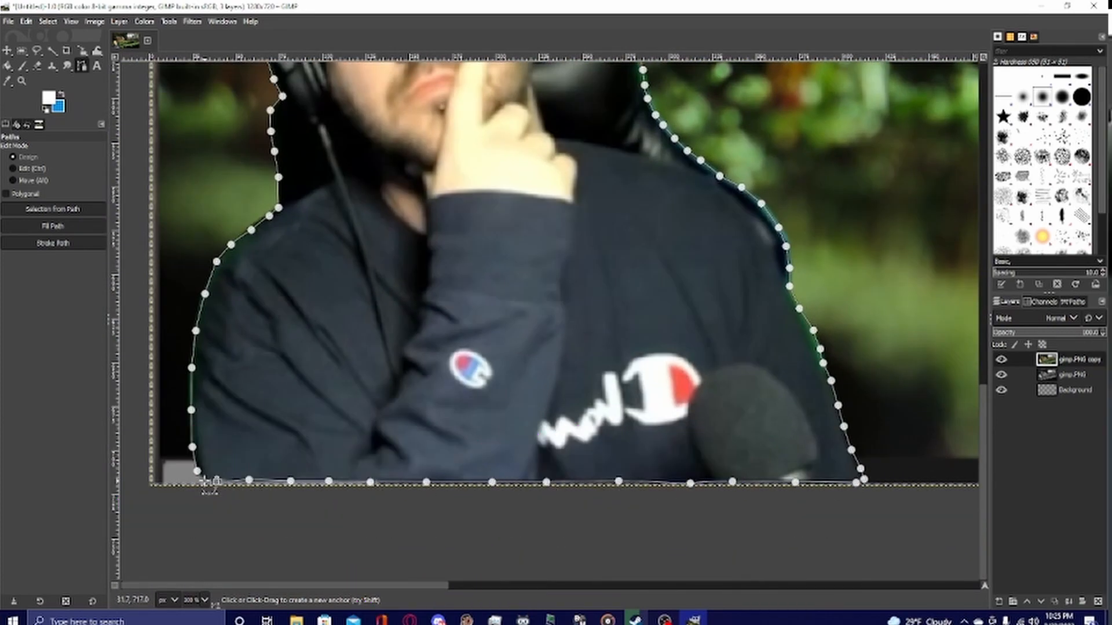
ctrl+click(198, 474)
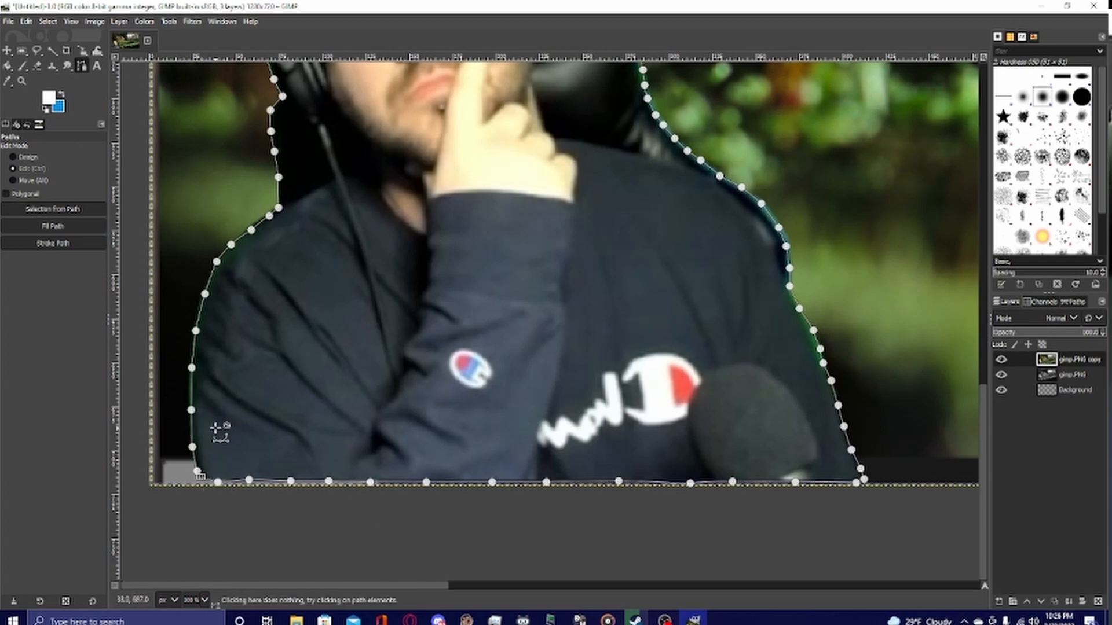
ctrl+click(198, 472)
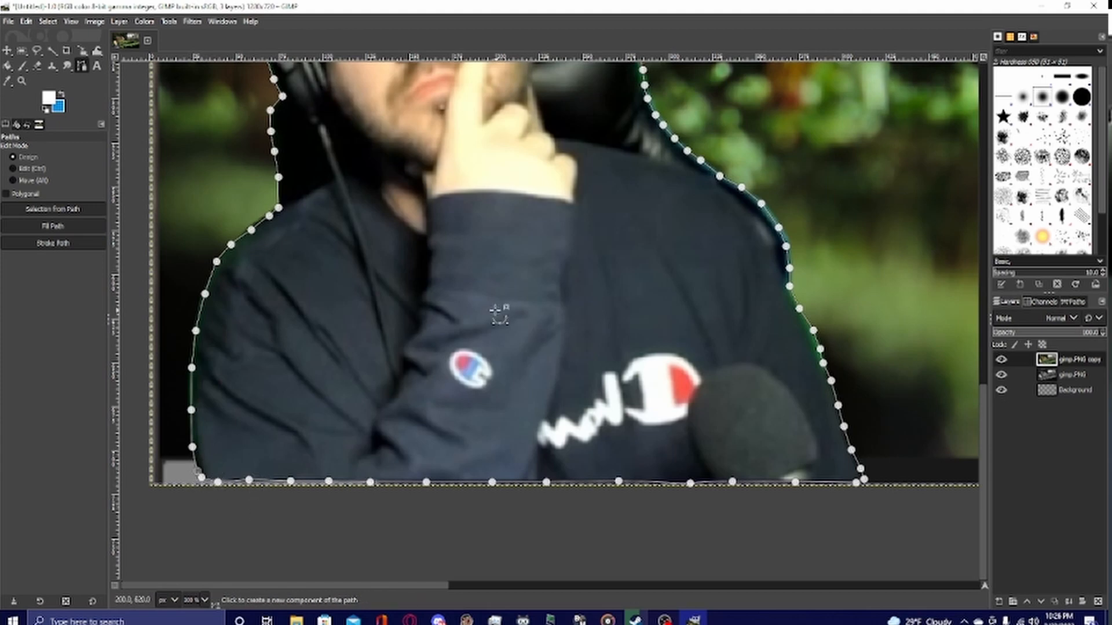
- Turn the closed path into a selection, invert it and delete the surroundings of the man from the colour layer copy
scroll(491, 287, down, 2)
drag(671, 192, 601, 376)
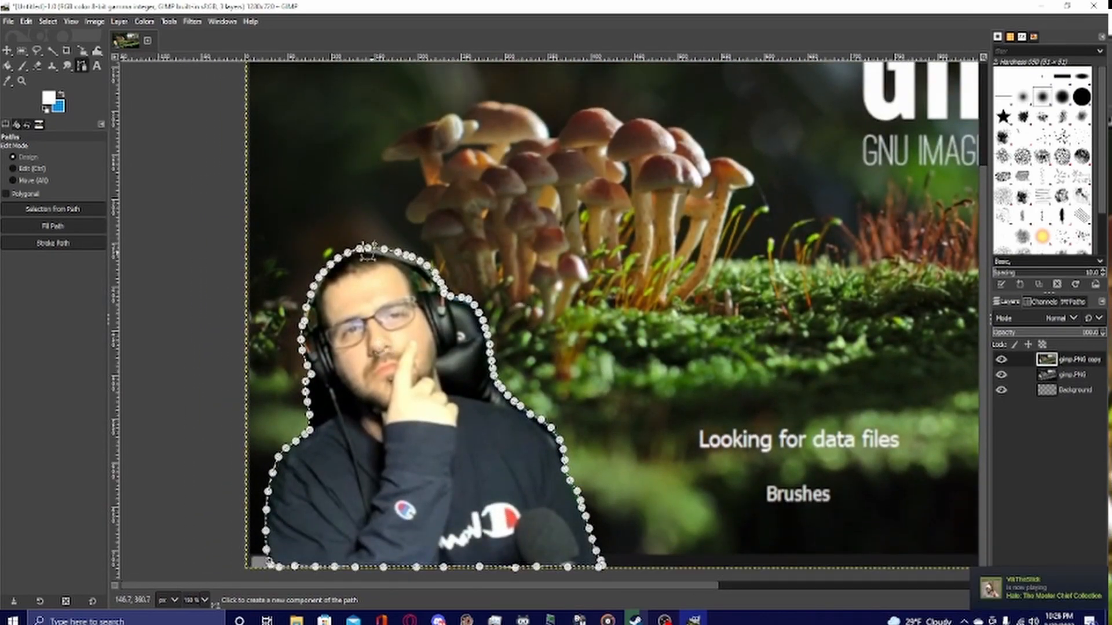
scroll(539, 422, up, 5)
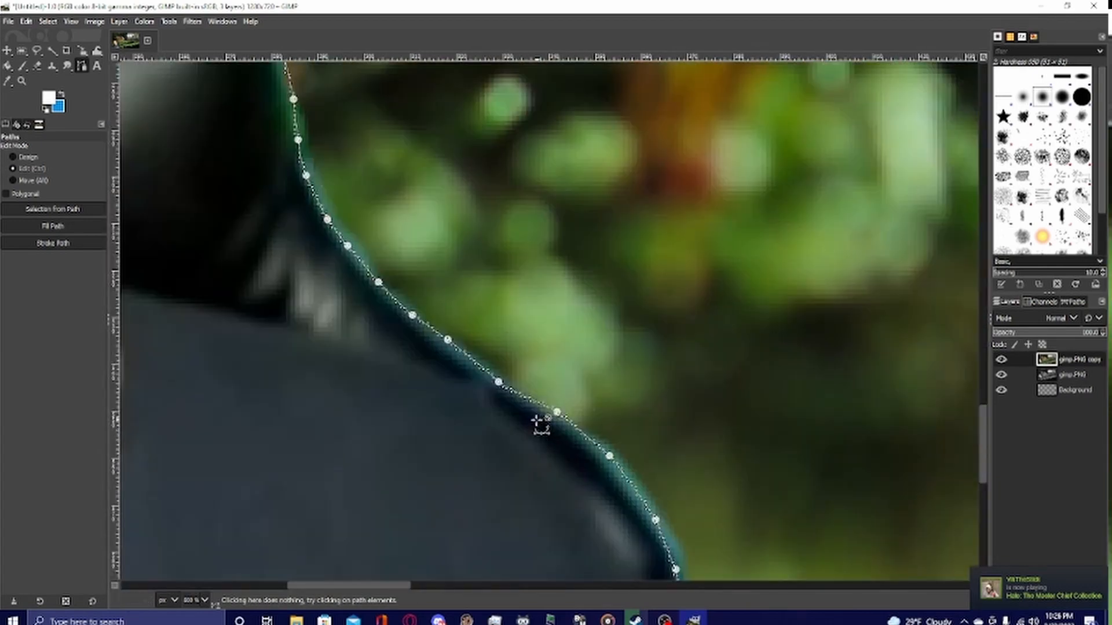
scroll(538, 422, down, 3)
scroll(526, 416, down, 1)
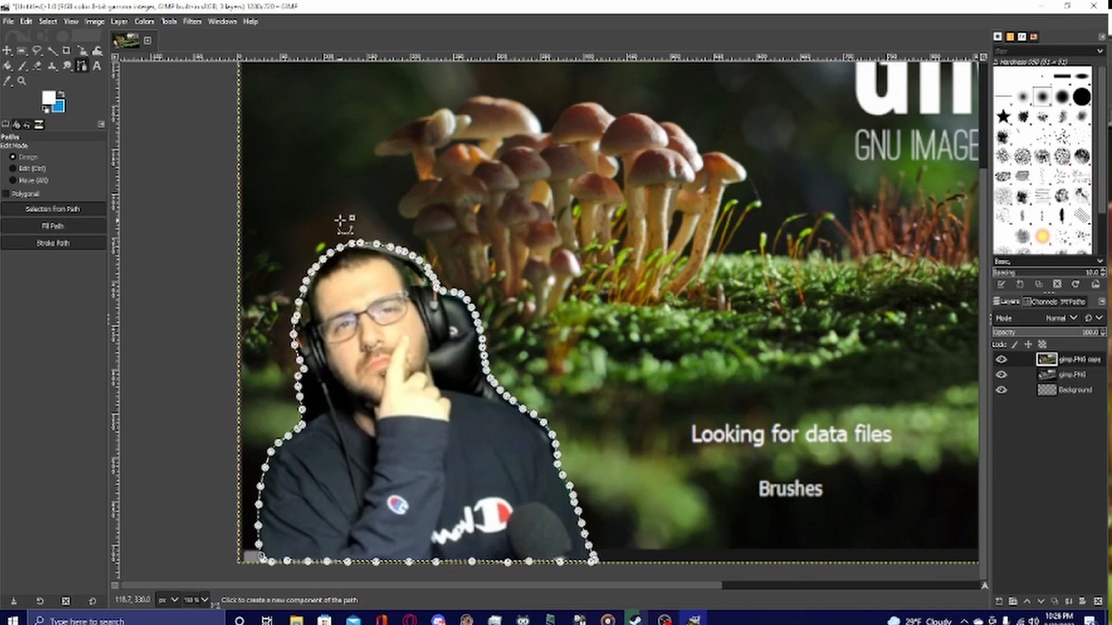
click(48, 24)
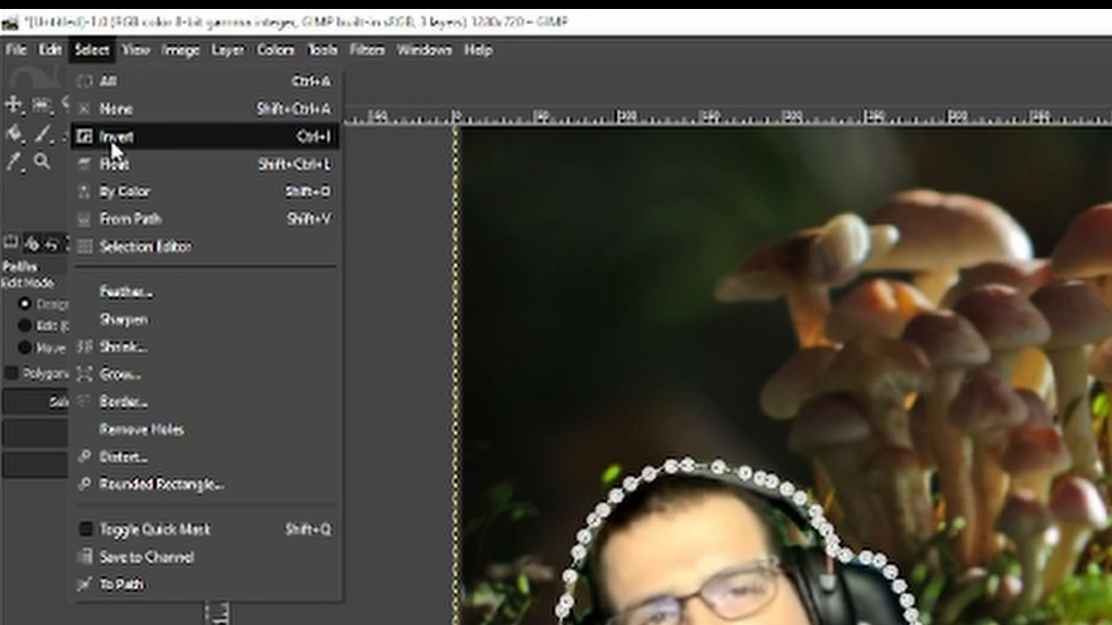
click(111, 142)
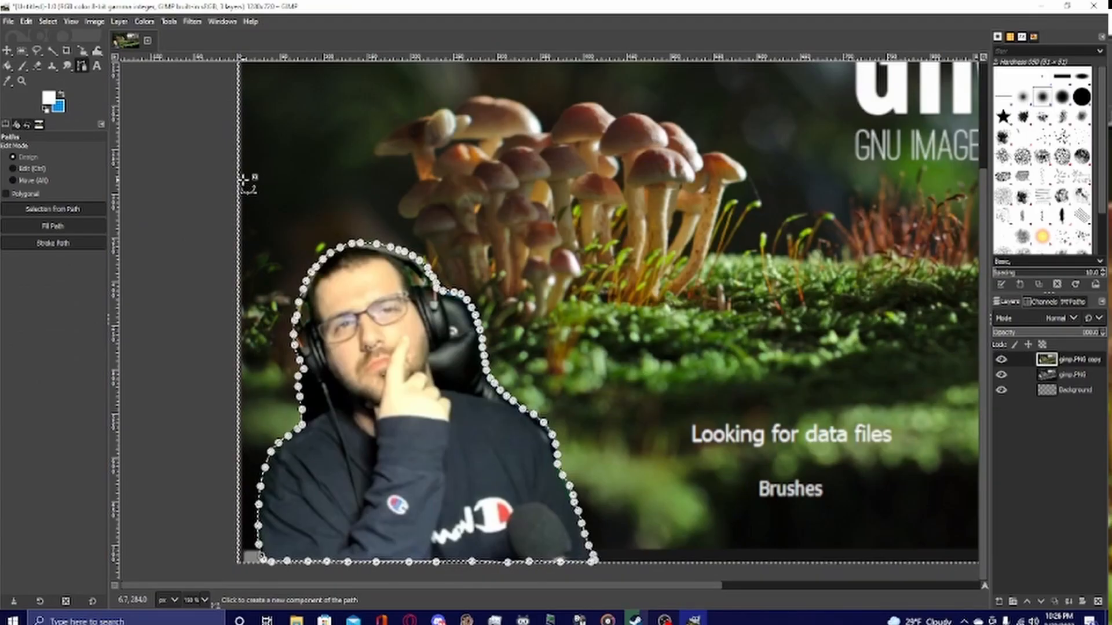
key(Delete)
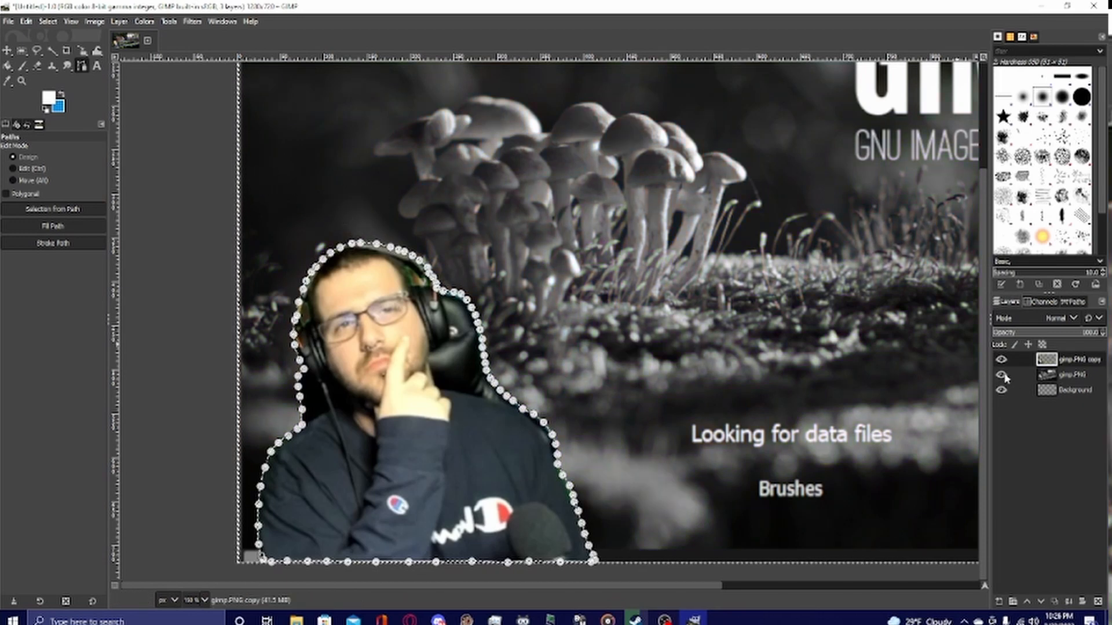
click(1001, 375)
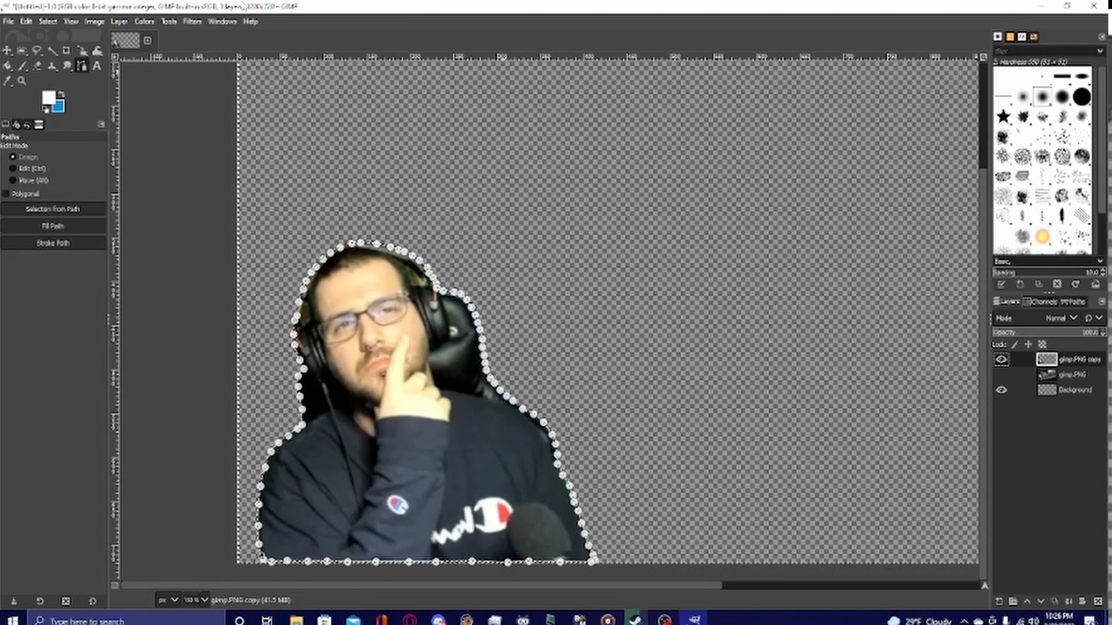
click(48, 22)
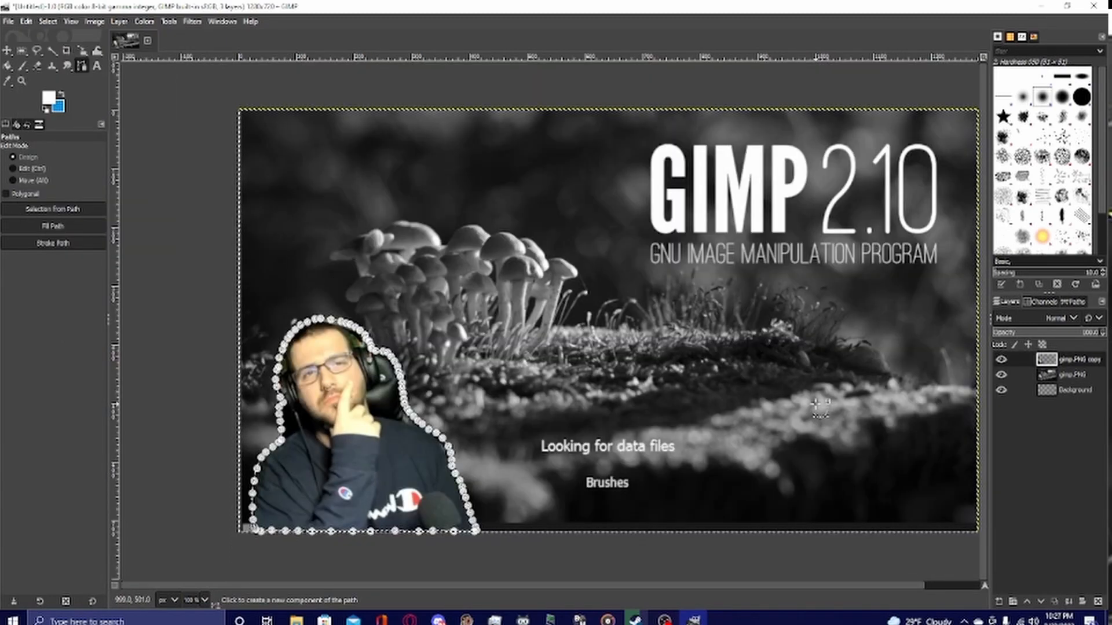
- Duplicate the colour cut-out layer and invert the selection back to the man's outline
right_click(1076, 366)
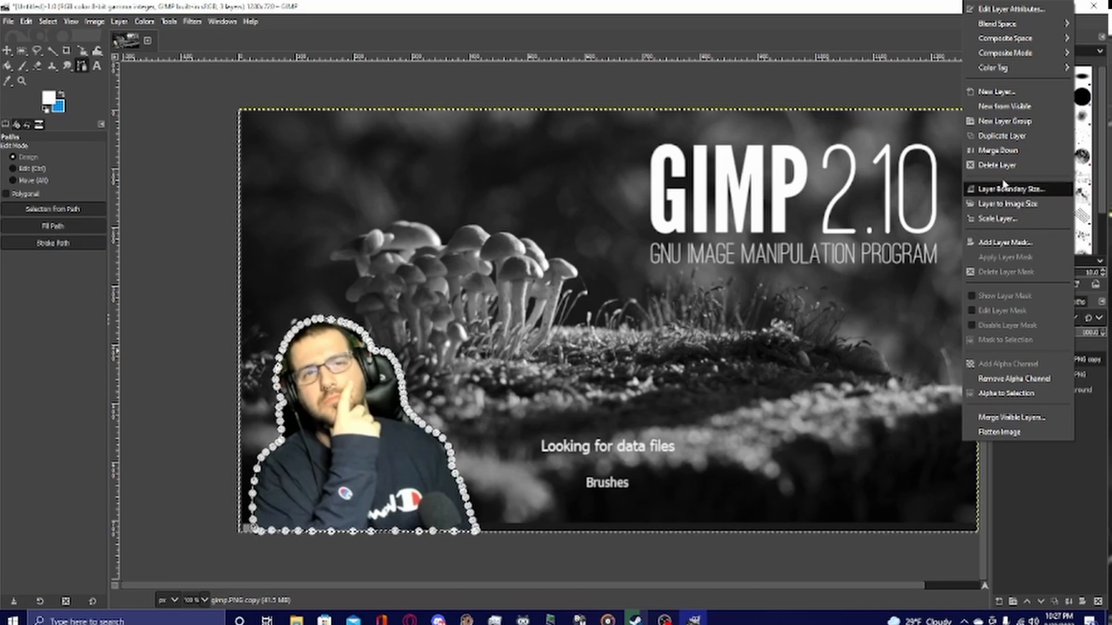
click(1003, 137)
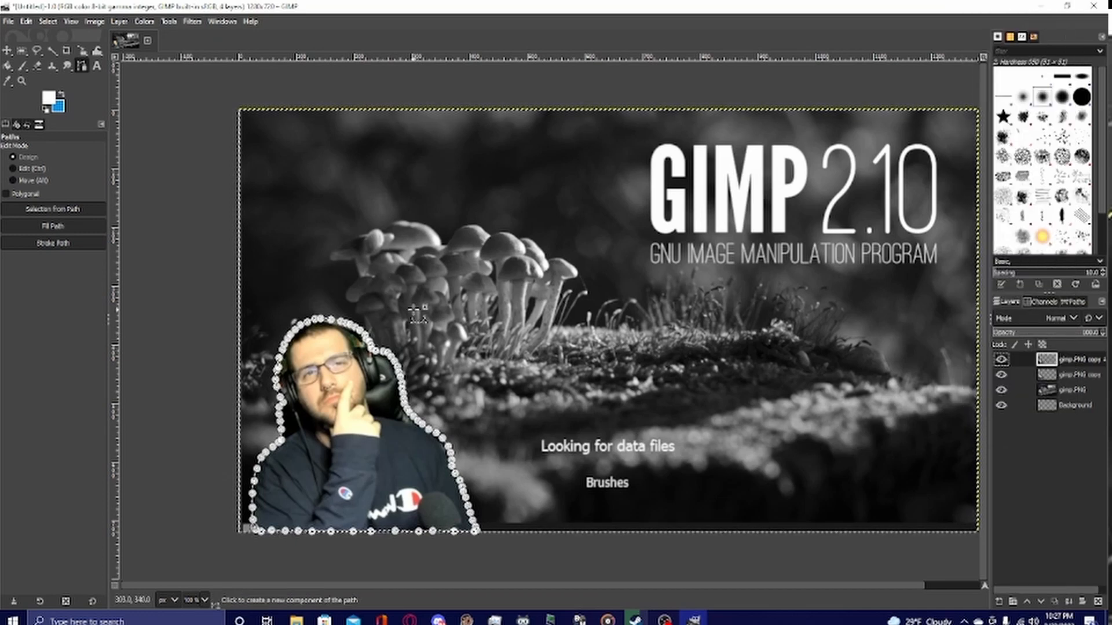
click(47, 21)
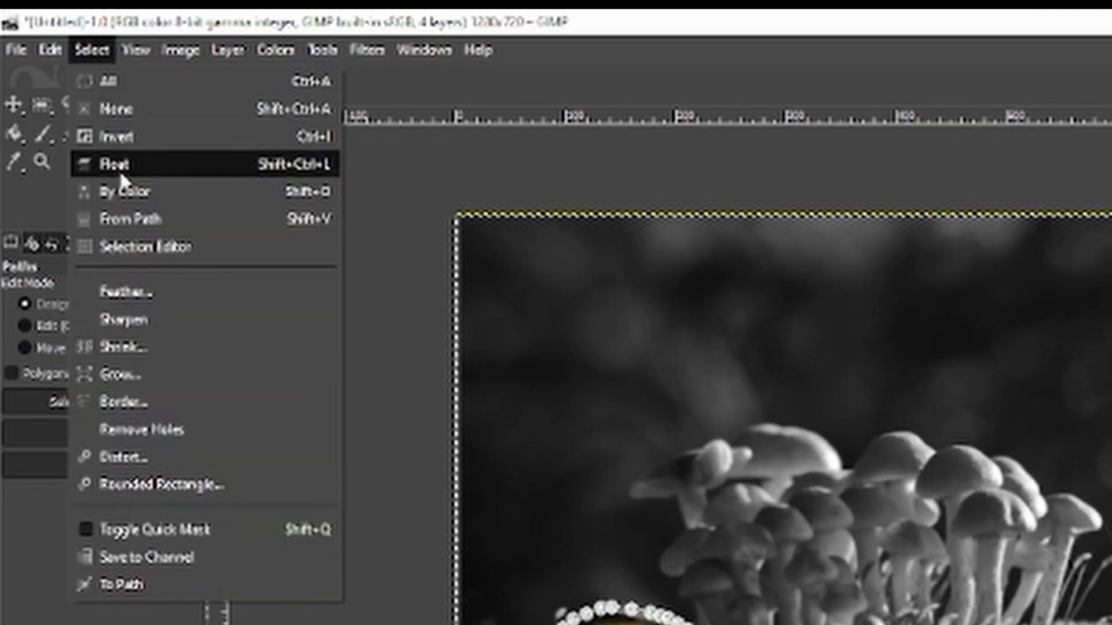
click(115, 135)
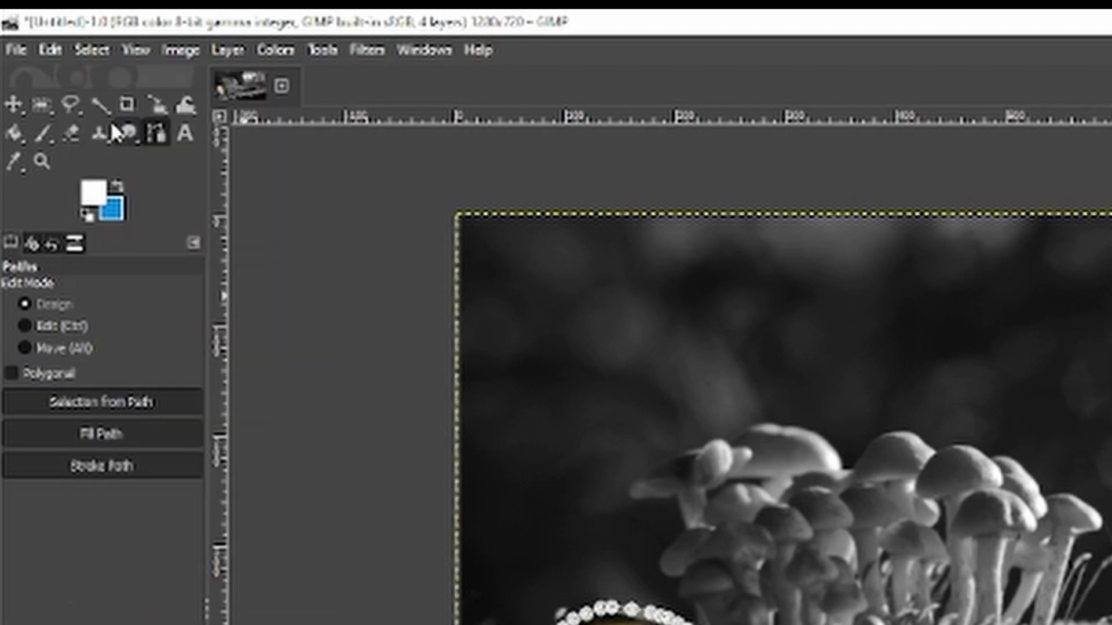
- Grow the selection around the man by 8 px
click(86, 52)
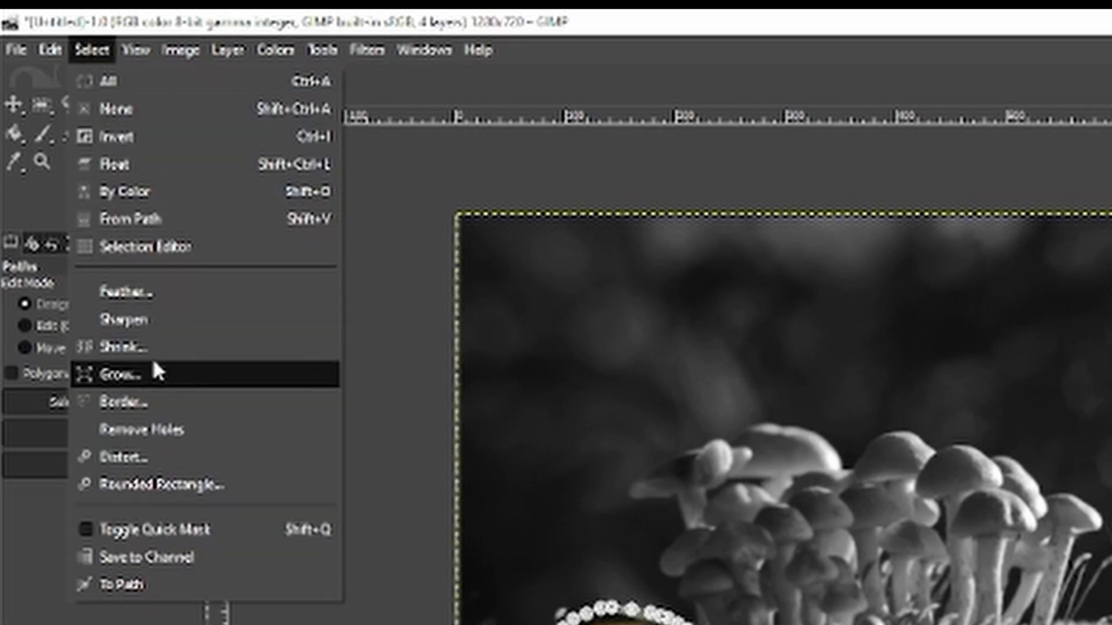
click(156, 373)
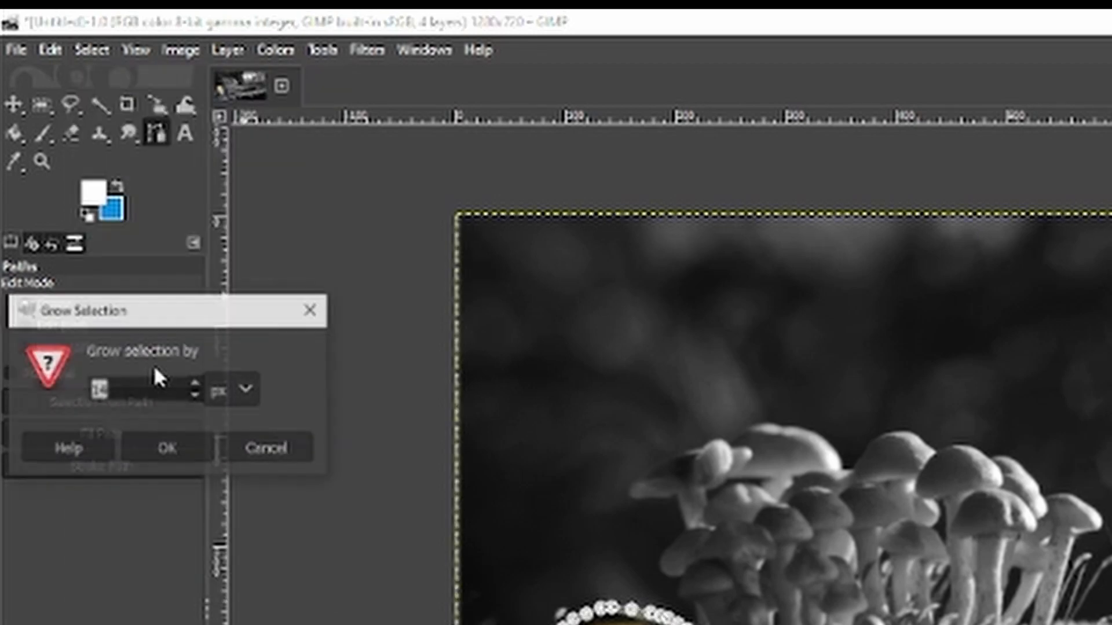
click(196, 395)
click(196, 395)
click(195, 395)
click(196, 395)
click(196, 395)
click(196, 395)
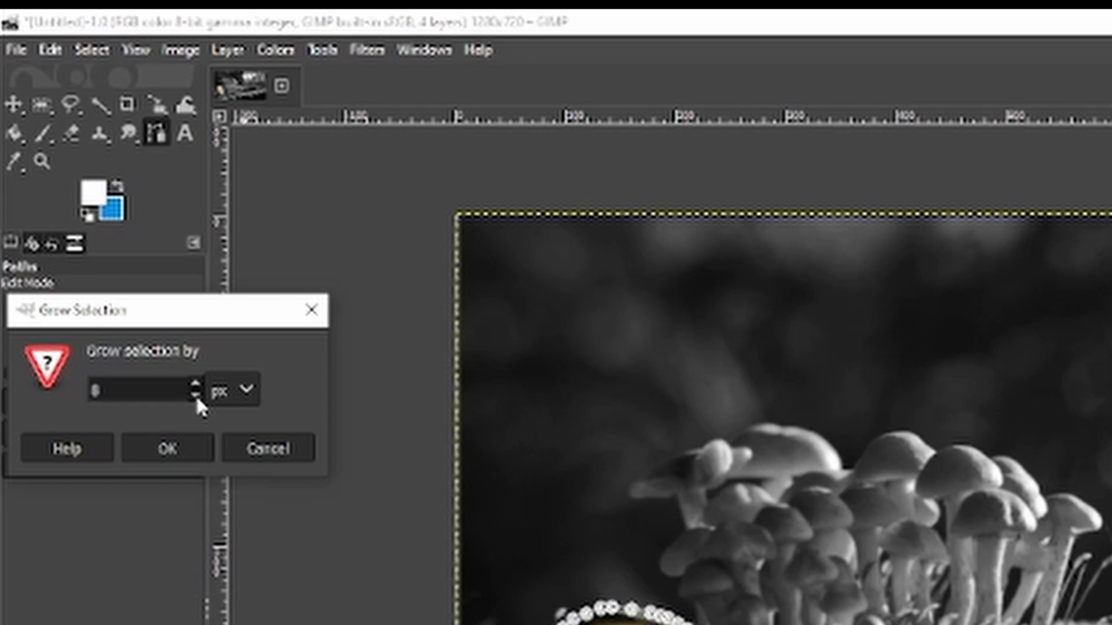
click(172, 441)
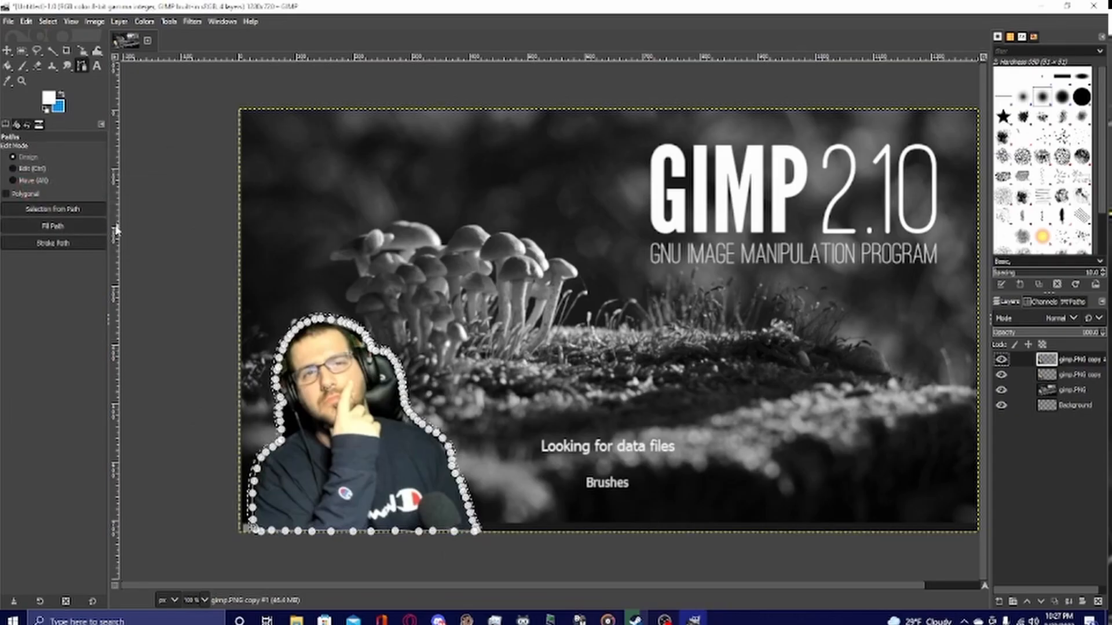
- Fill the grown selection on the duplicate layer with the white foreground colour and move that layer beneath the cut-out layer
scroll(322, 362, up, 2)
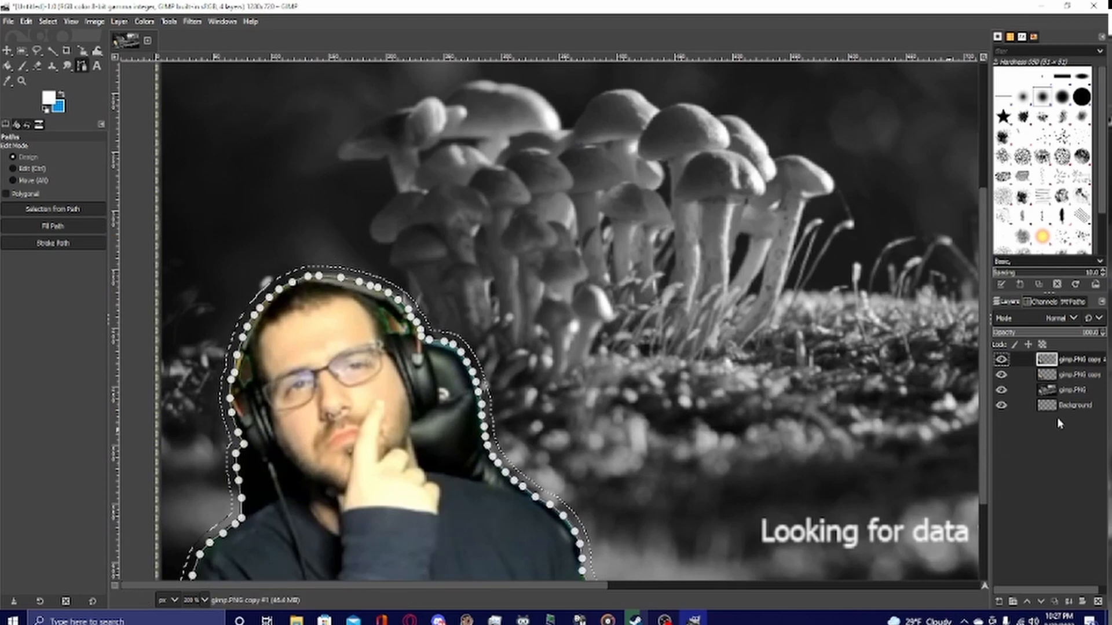
click(26, 21)
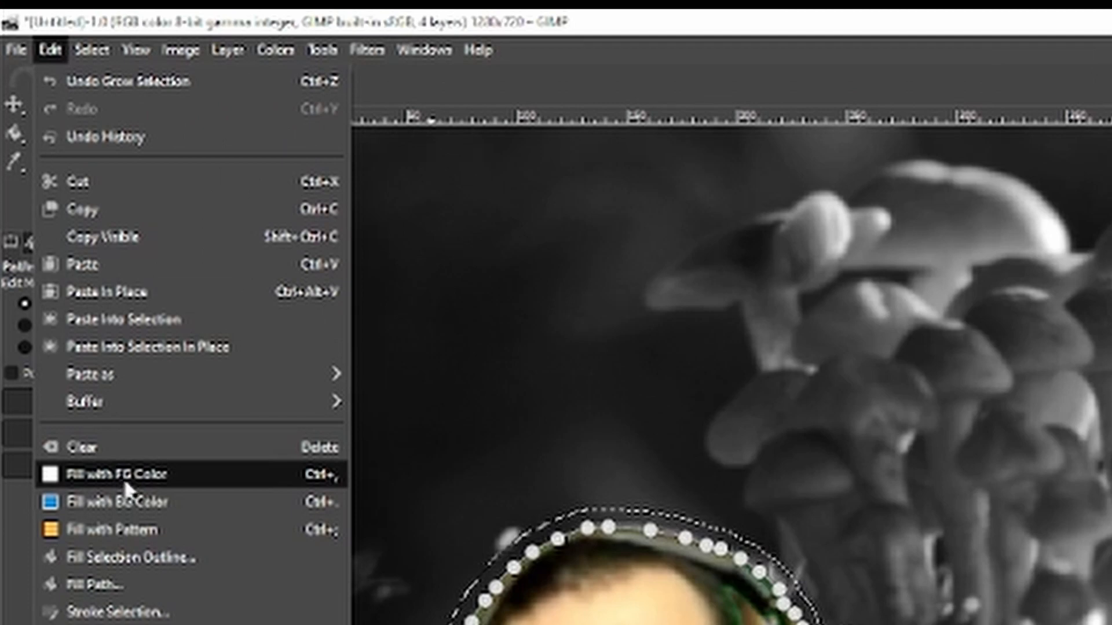
click(22, 520)
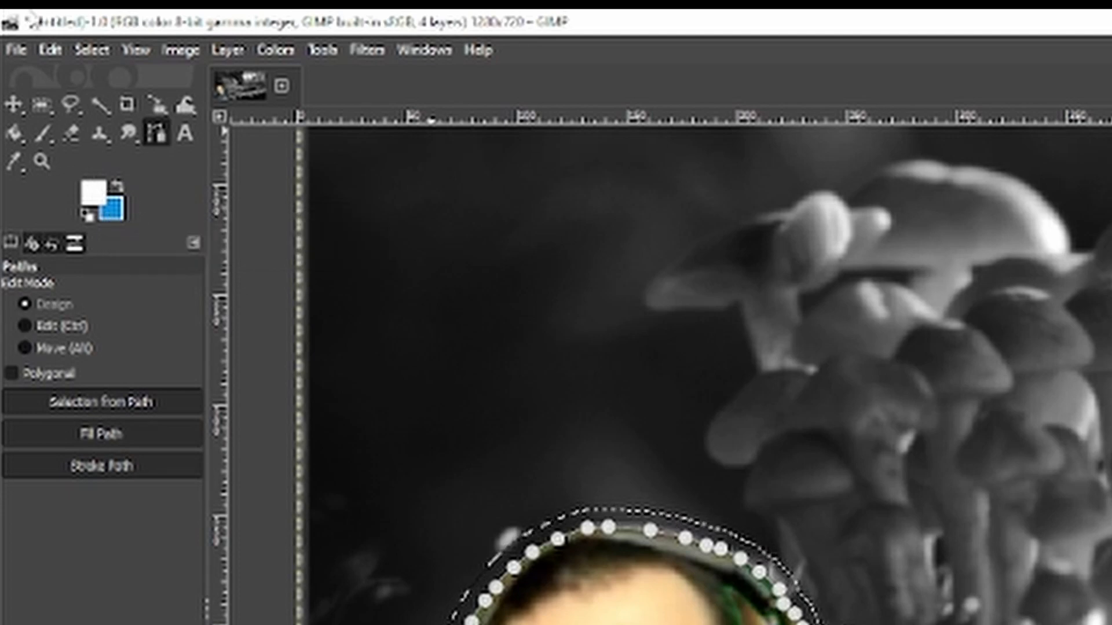
click(52, 49)
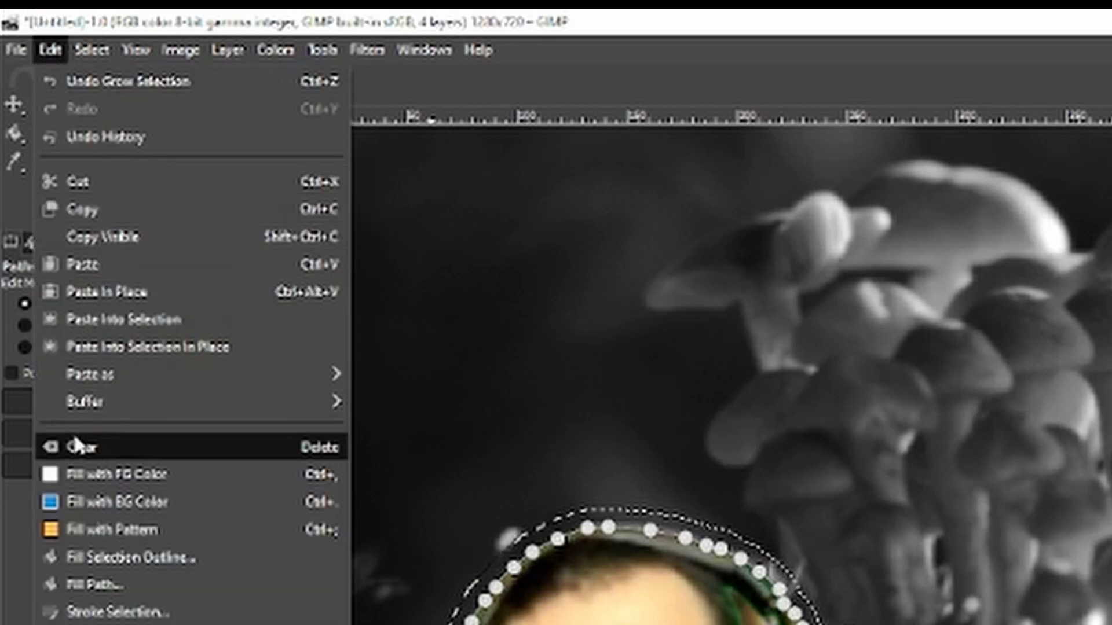
click(106, 465)
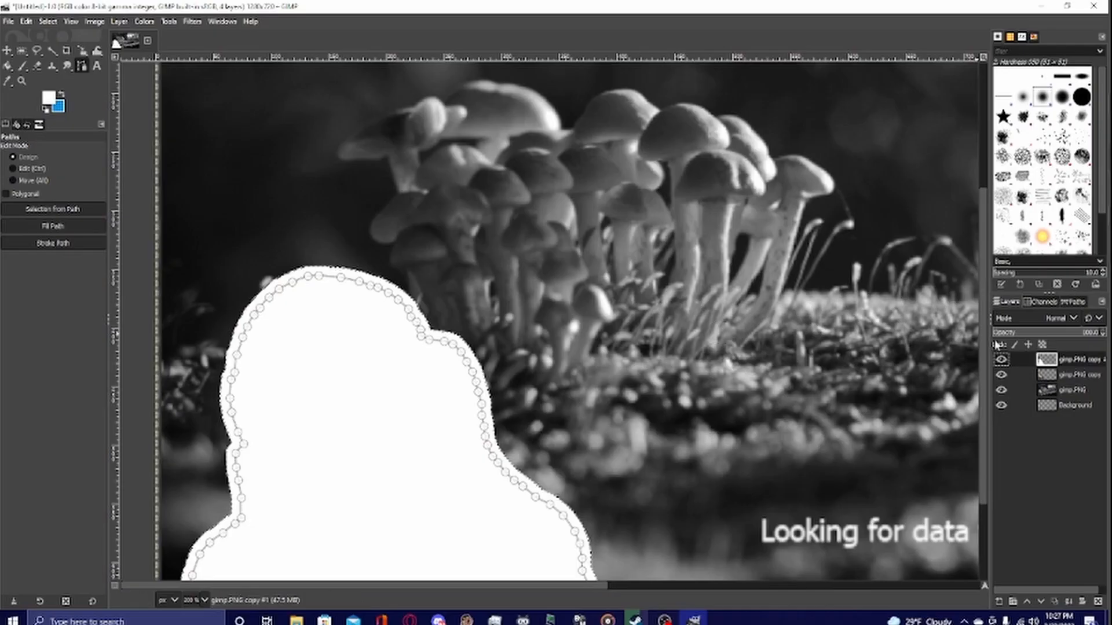
scroll(498, 314, down, 2)
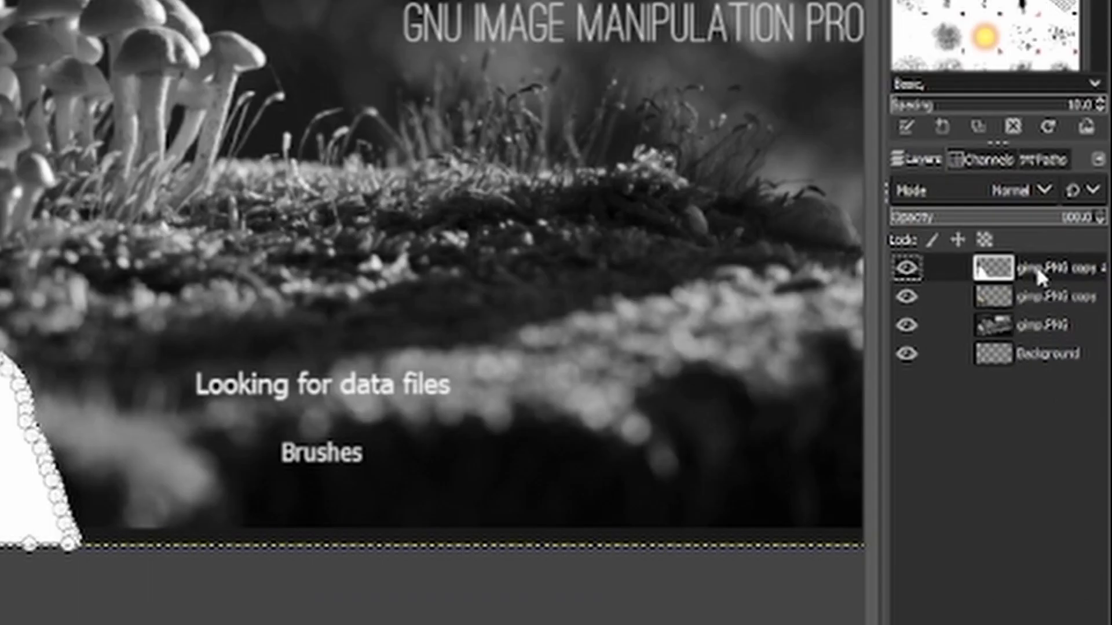
drag(1070, 358, 1073, 385)
mouse_move(1041, 316)
mouse_down()
mouse_move(1035, 323)
mouse_move(1034, 306)
mouse_up()
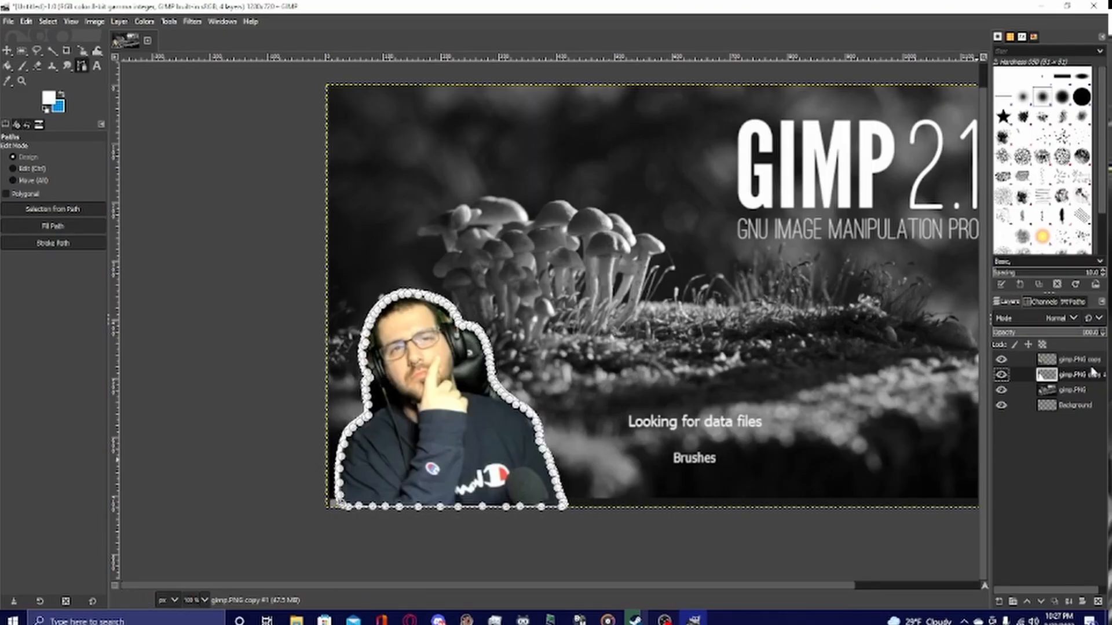
- Duplicate the cut-out layer again and grow the selection once more by the same amount
right_click(1076, 359)
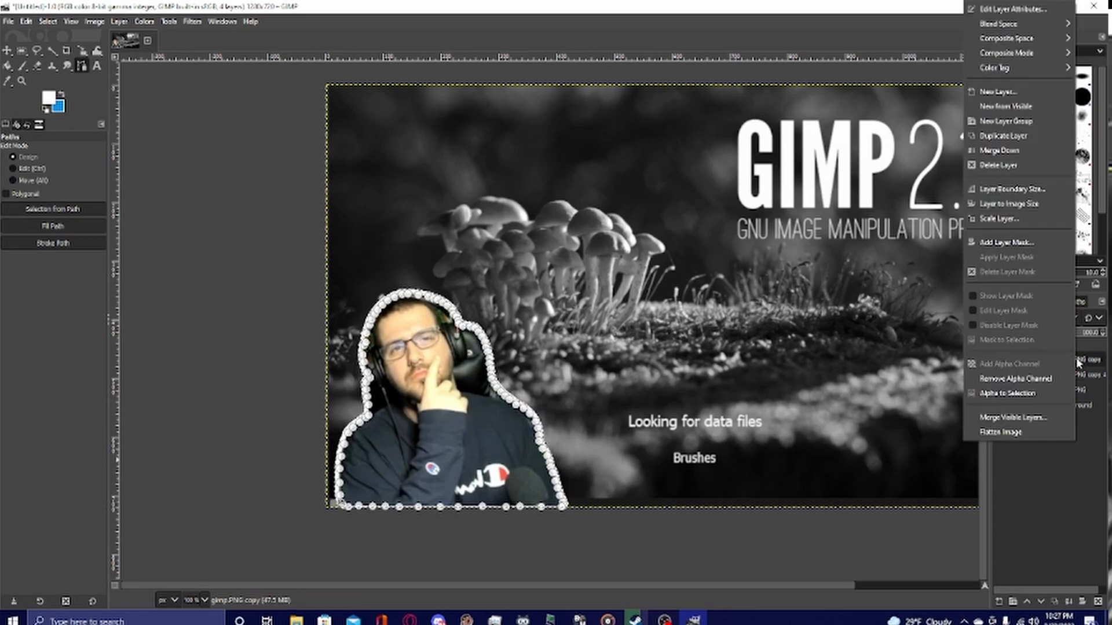
click(1009, 136)
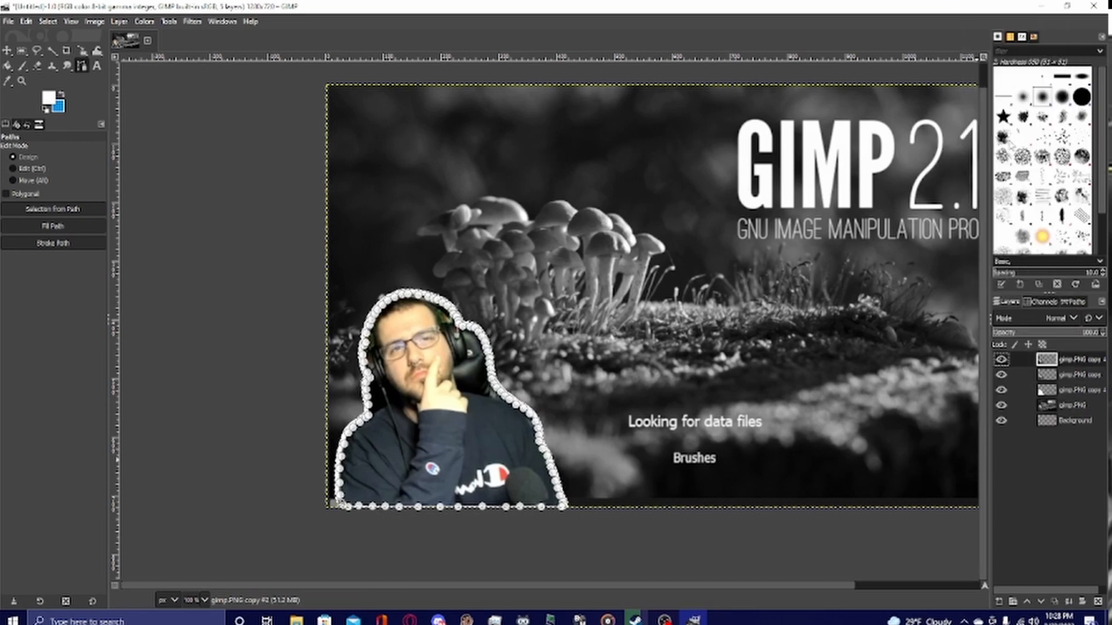
click(48, 22)
click(67, 189)
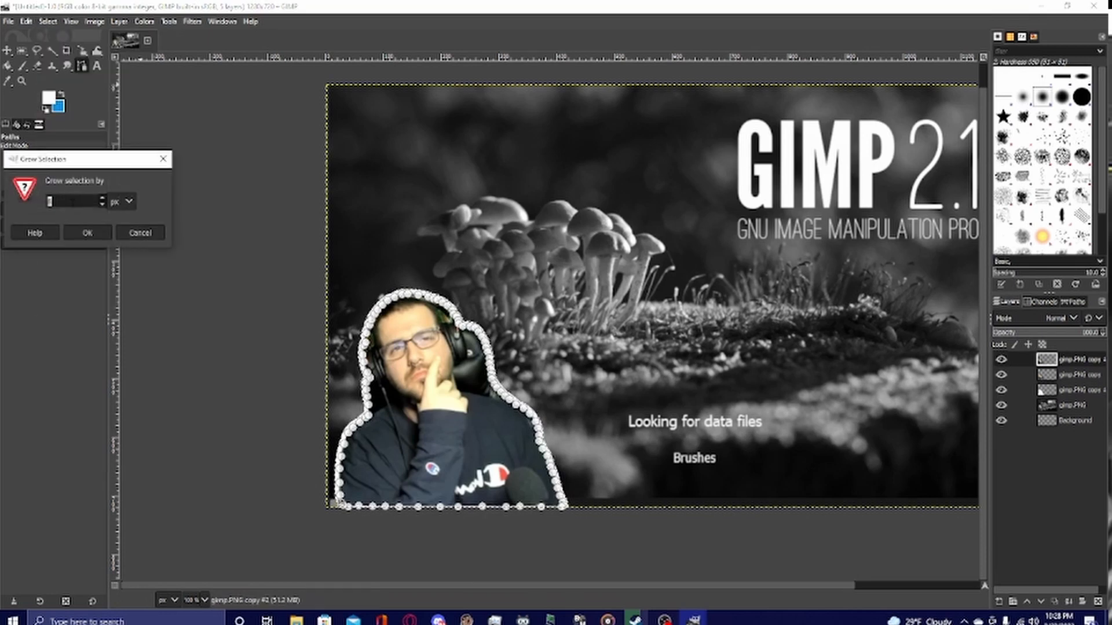
click(88, 232)
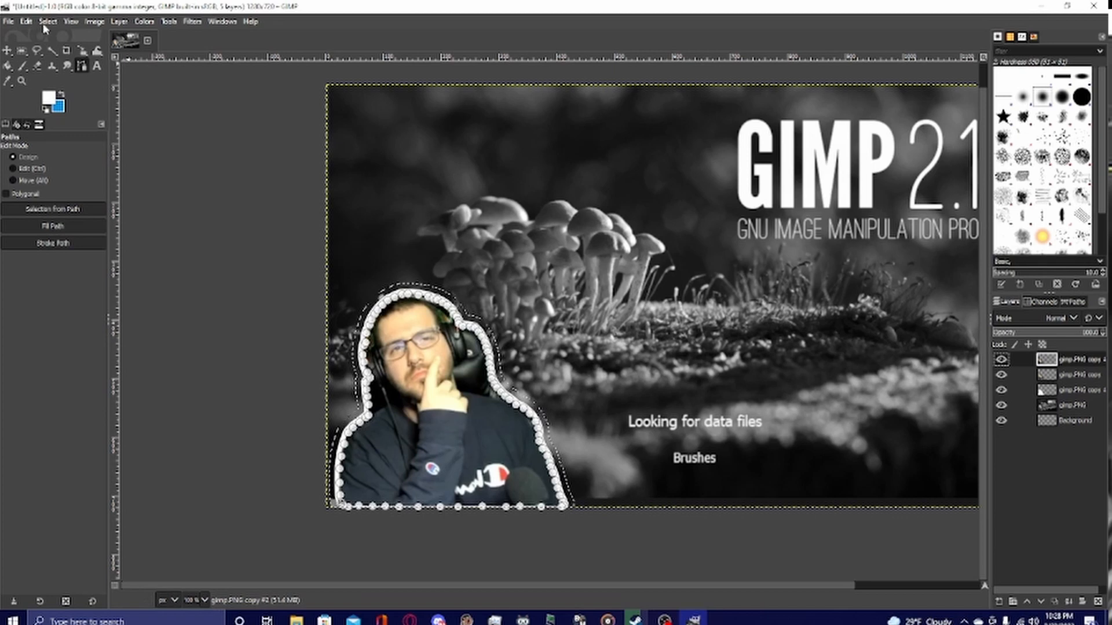
- Fill the enlarged selection on the new duplicate with the blue background colour and move that layer beneath the white outline layer
click(28, 23)
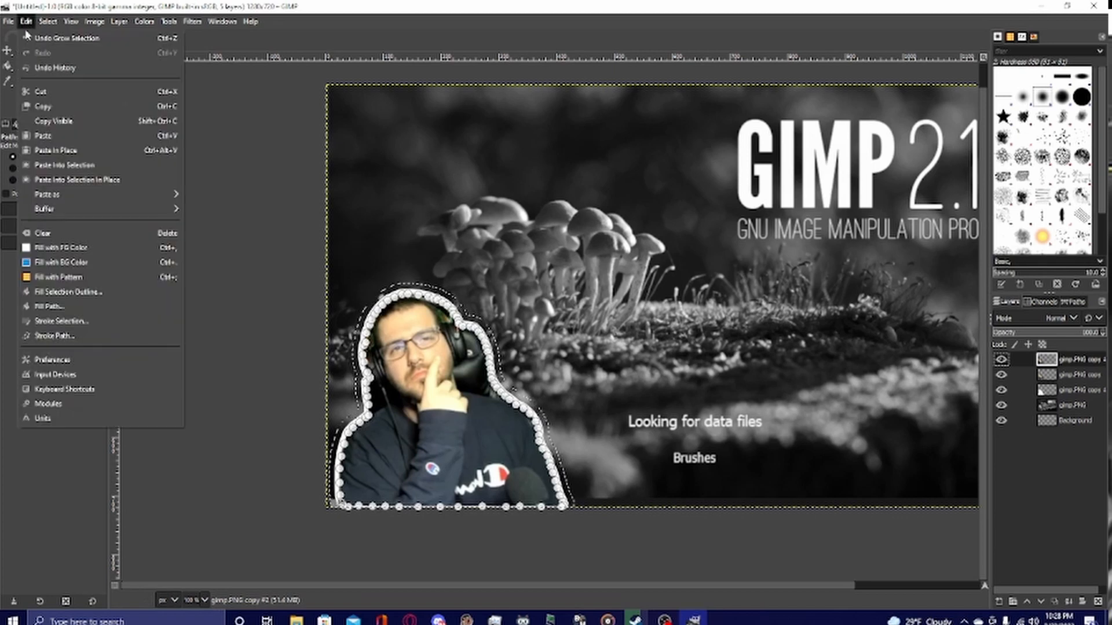
click(67, 260)
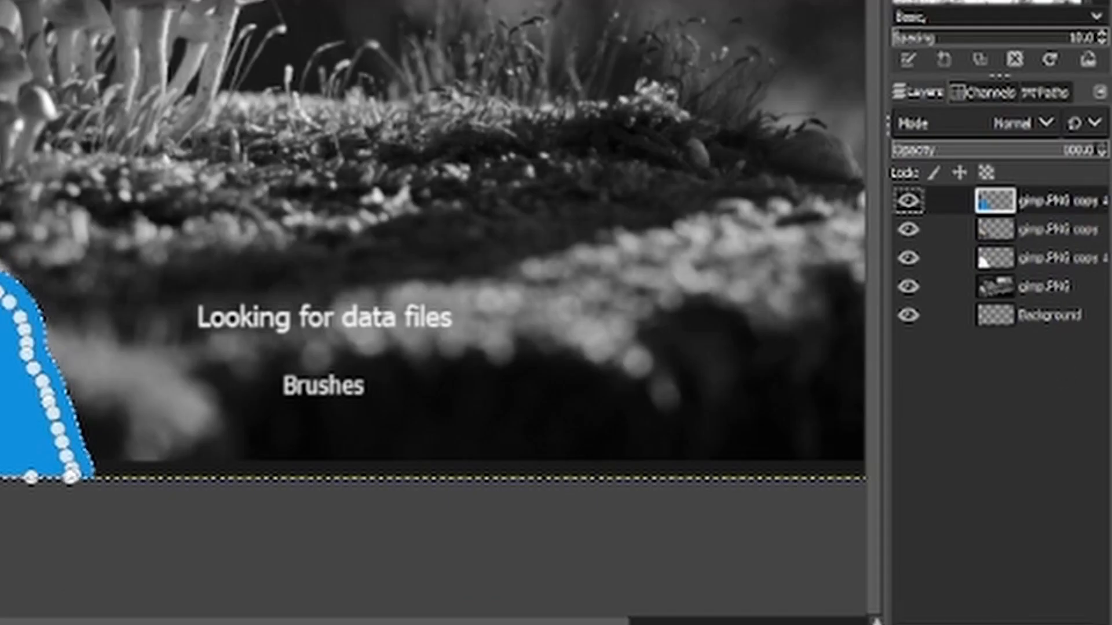
drag(1059, 358, 1069, 405)
drag(1040, 282, 1037, 280)
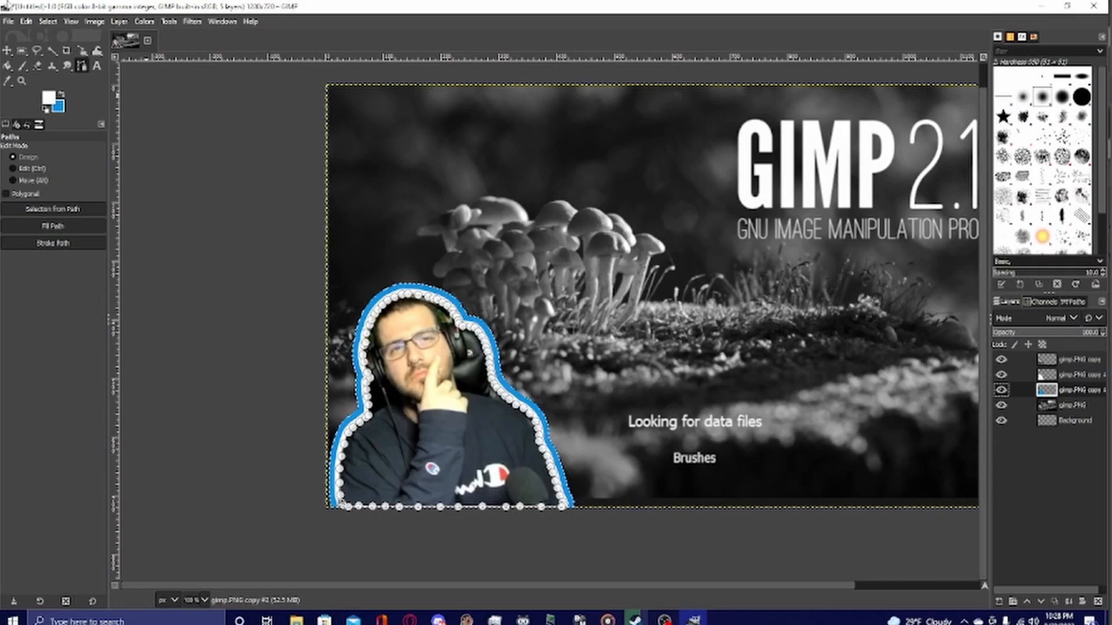
- Clear the selection and apply a Gaussian Blur of about 23 px in X and Y to the blue outline layer
click(48, 21)
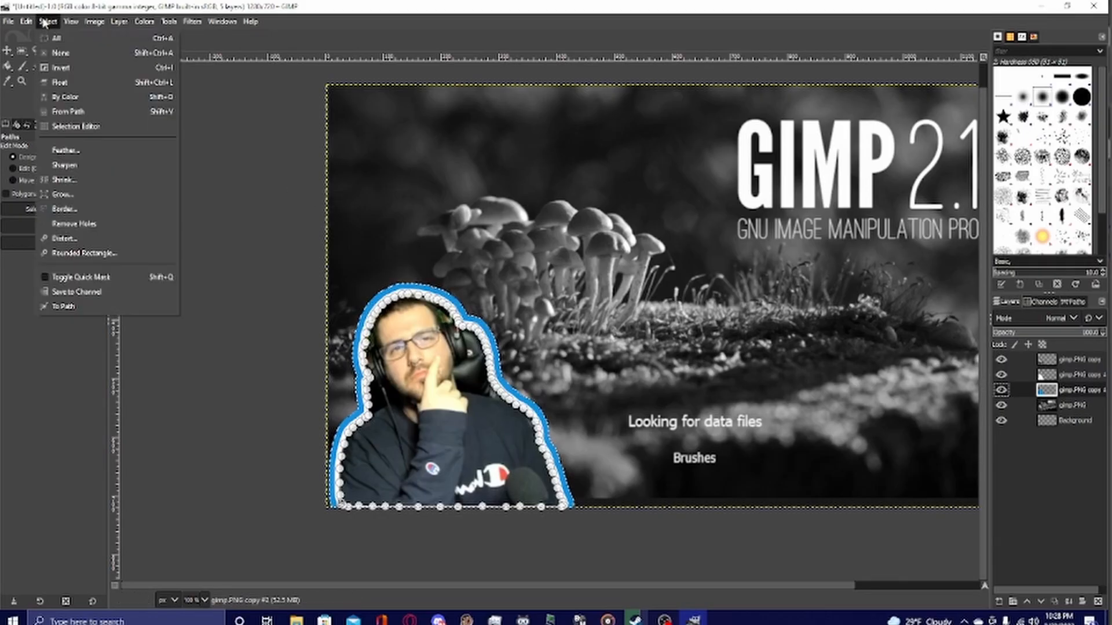
click(55, 52)
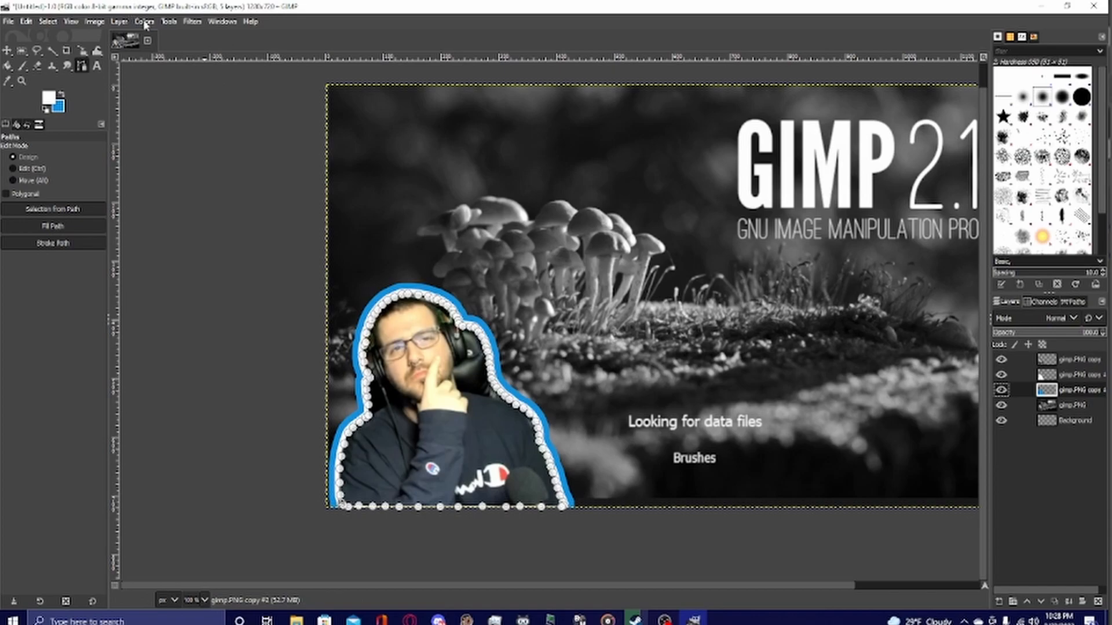
click(186, 22)
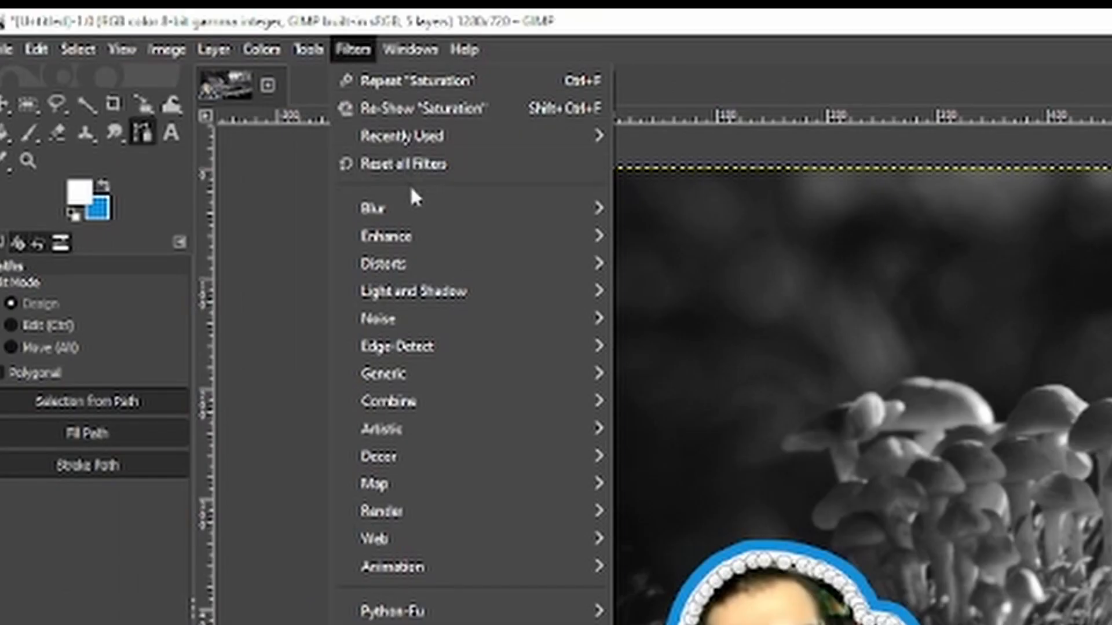
mouse_move(465, 215)
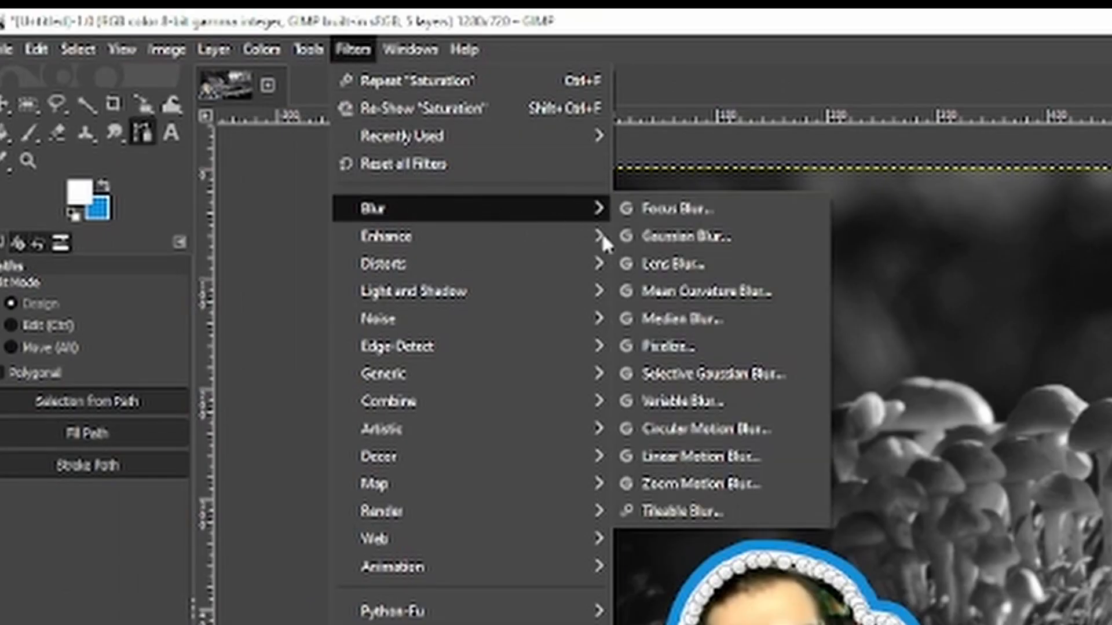
click(683, 237)
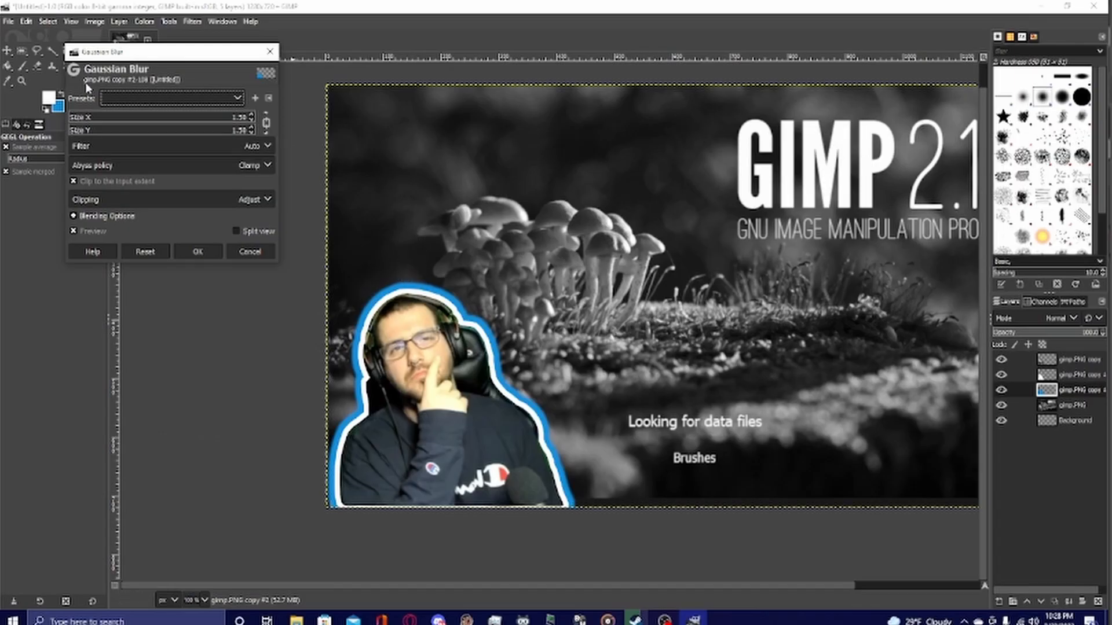
drag(80, 119, 96, 118)
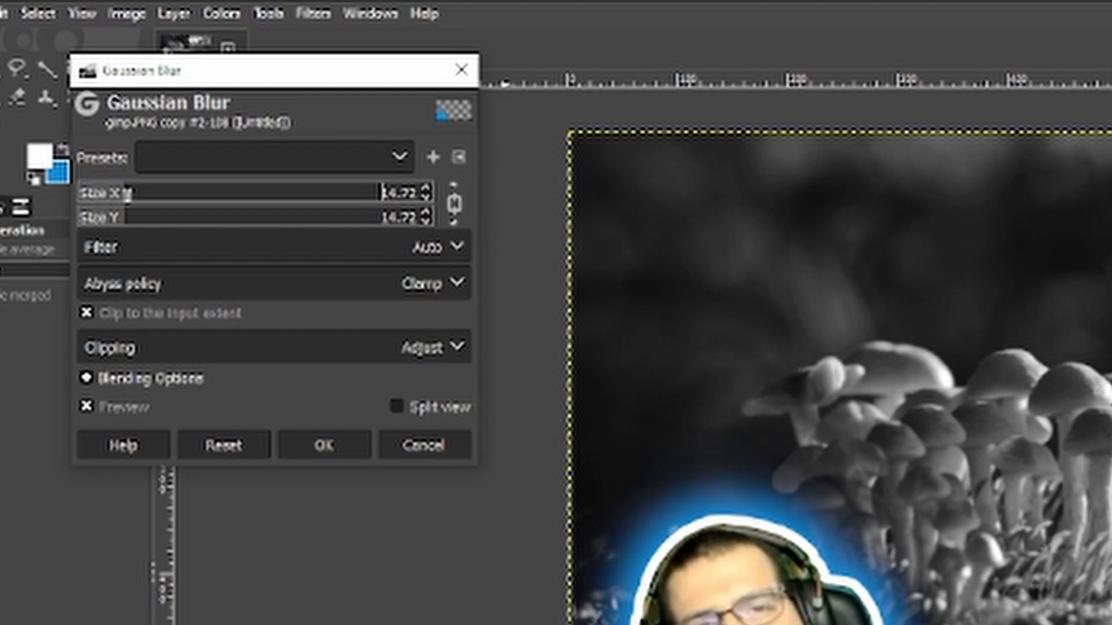
drag(128, 193, 146, 193)
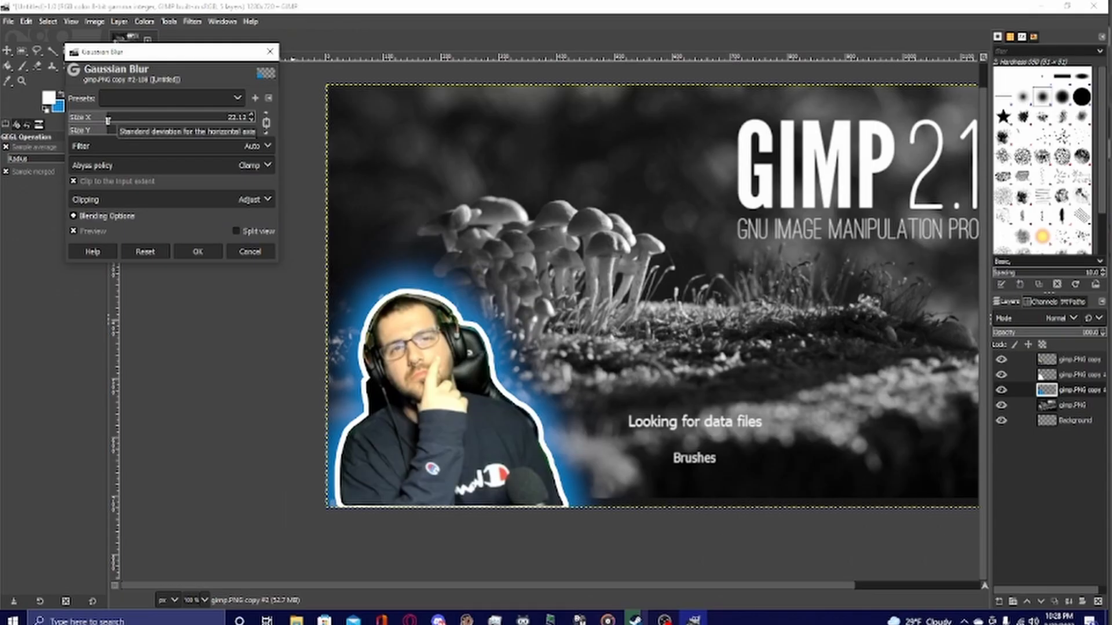
drag(108, 120, 112, 121)
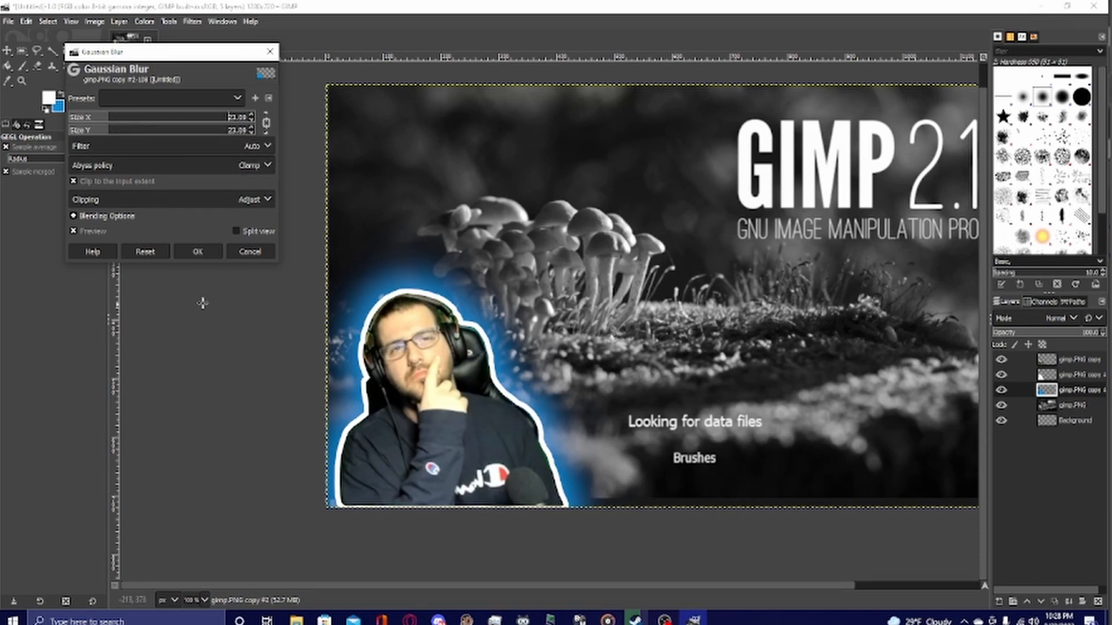
drag(117, 122, 108, 157)
click(197, 252)
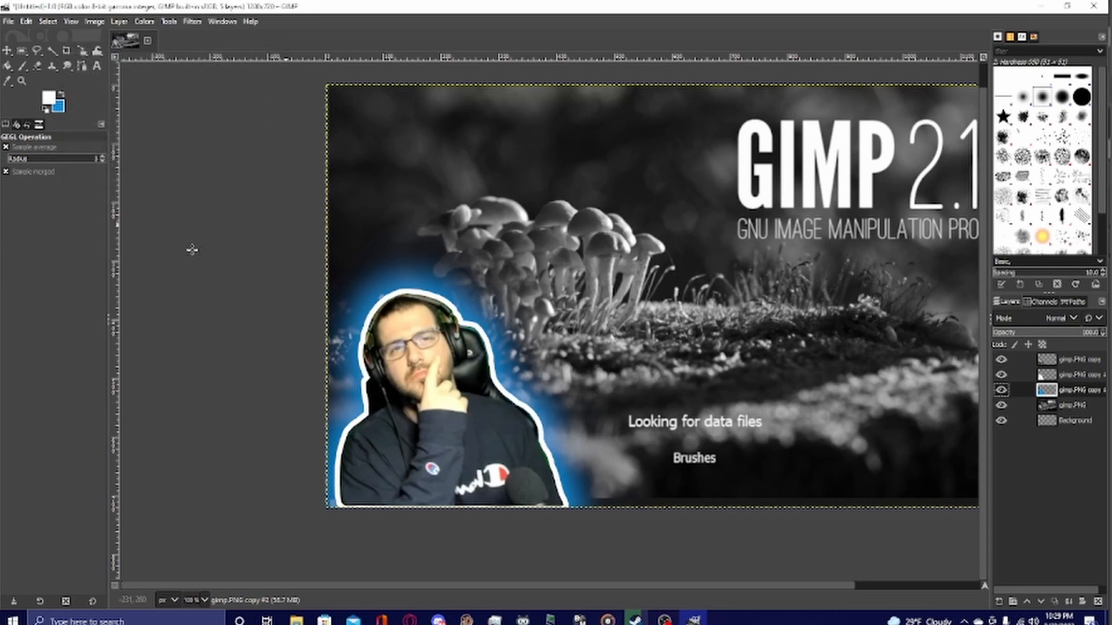
- Merge the cut-out layer down through the white outline layer and into the blurred blue outline layer
key(minus)
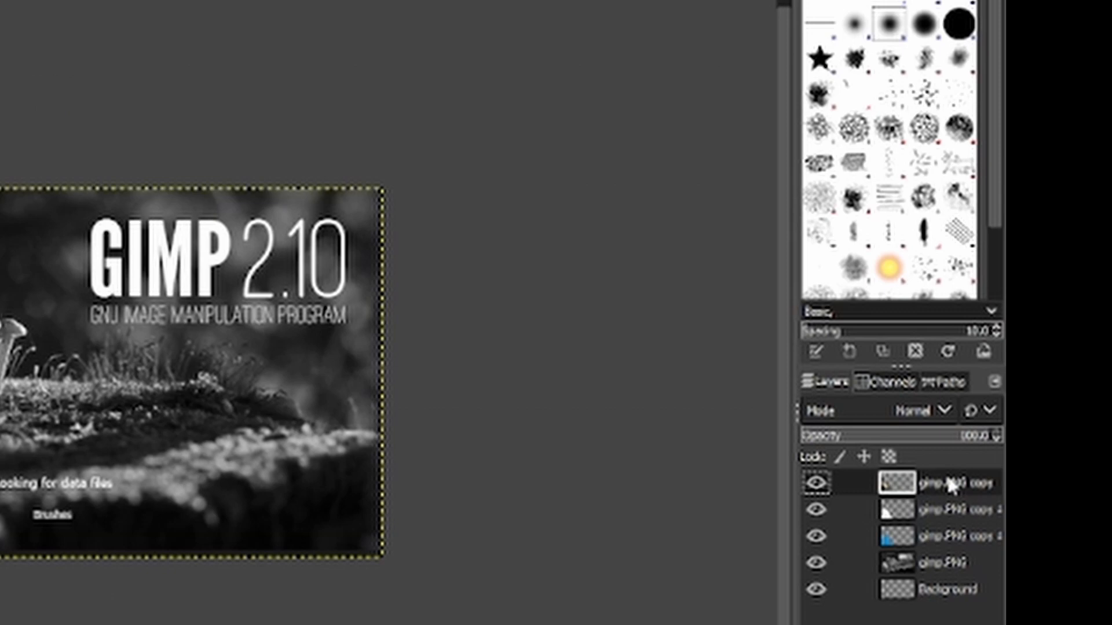
right_click(1077, 358)
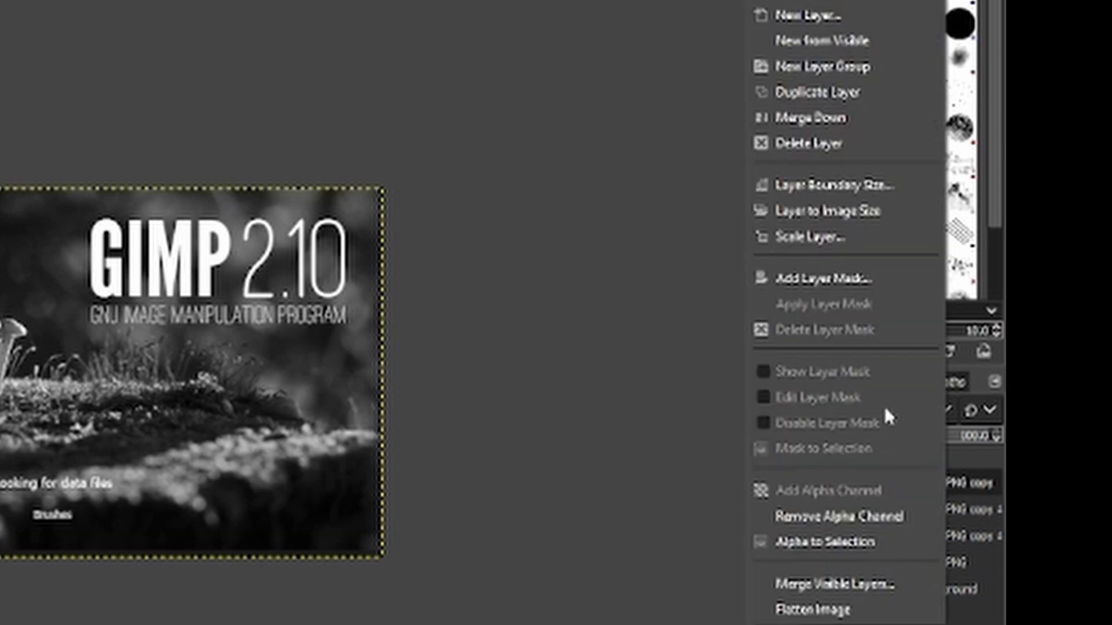
click(818, 119)
right_click(965, 482)
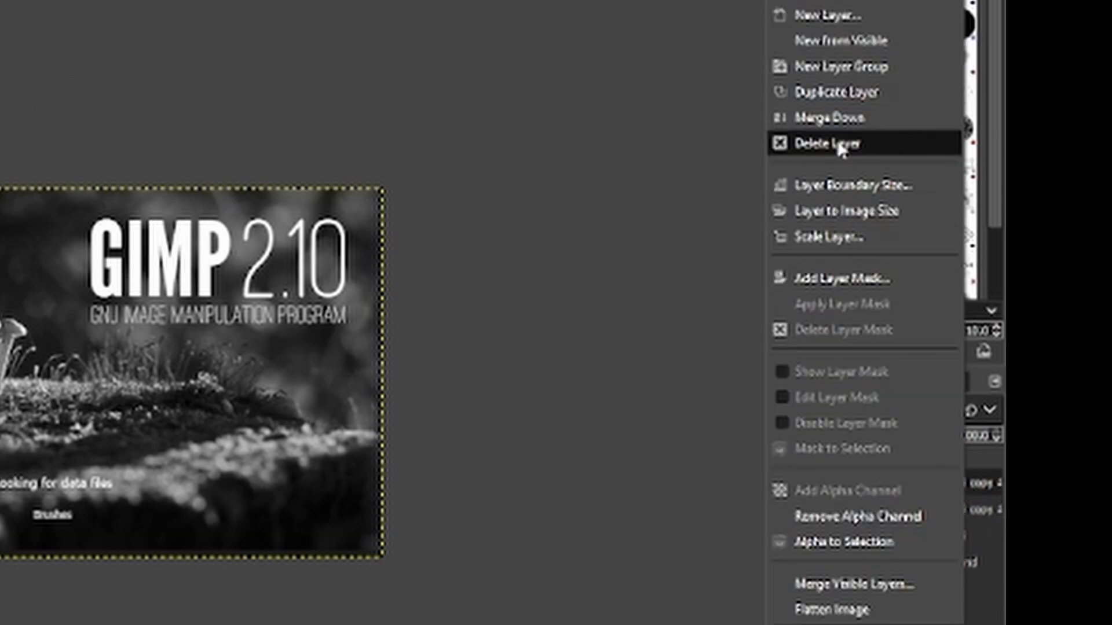
click(827, 118)
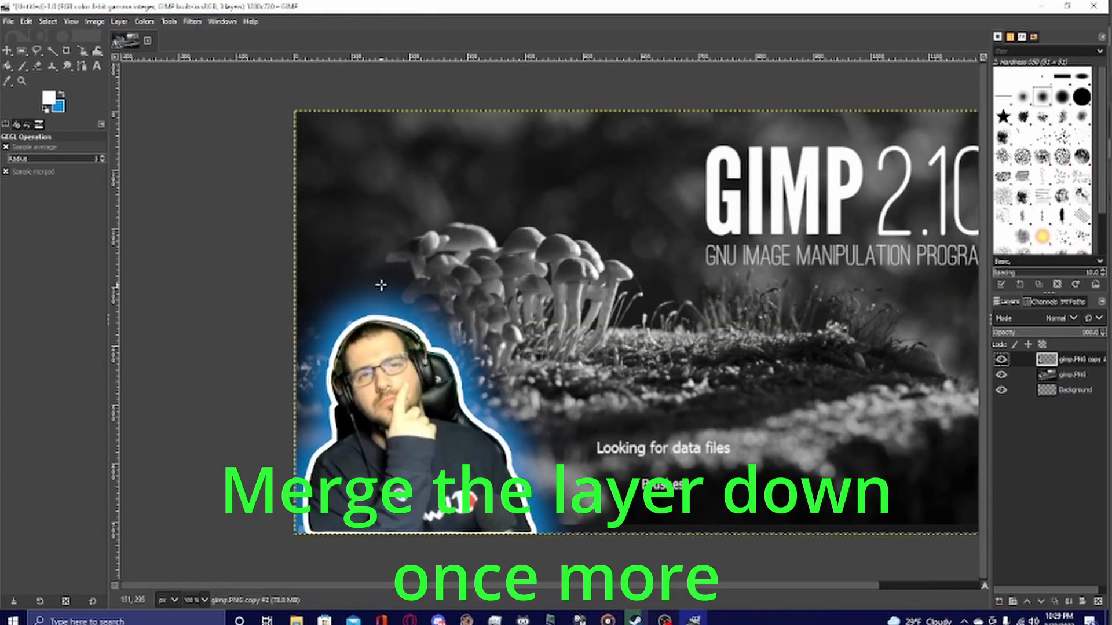
click(26, 23)
mouse_move(47, 22)
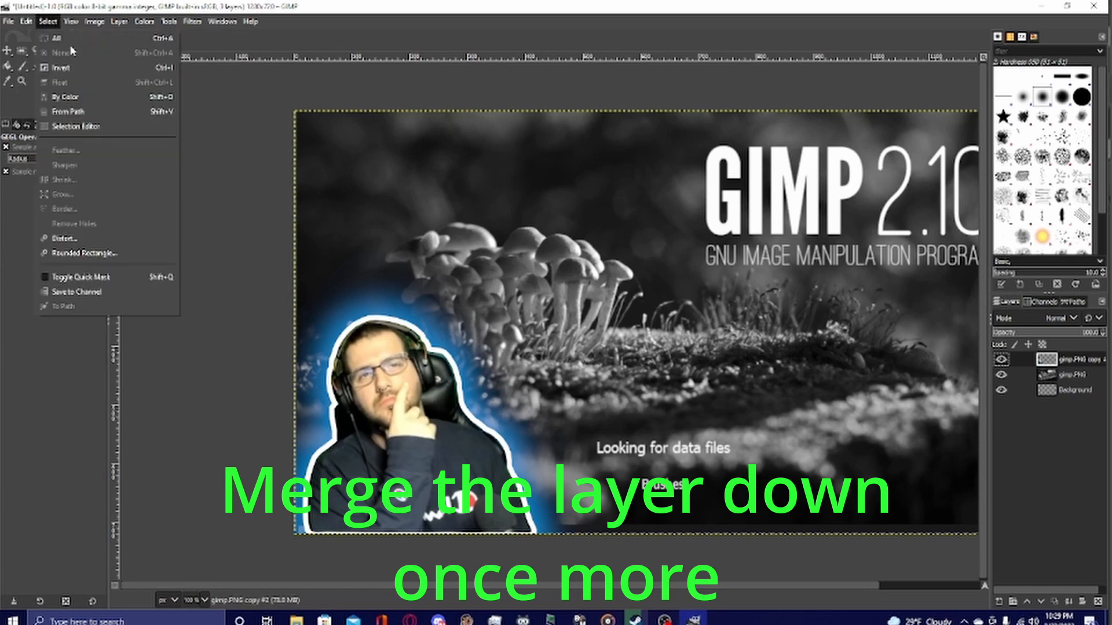
click(212, 354)
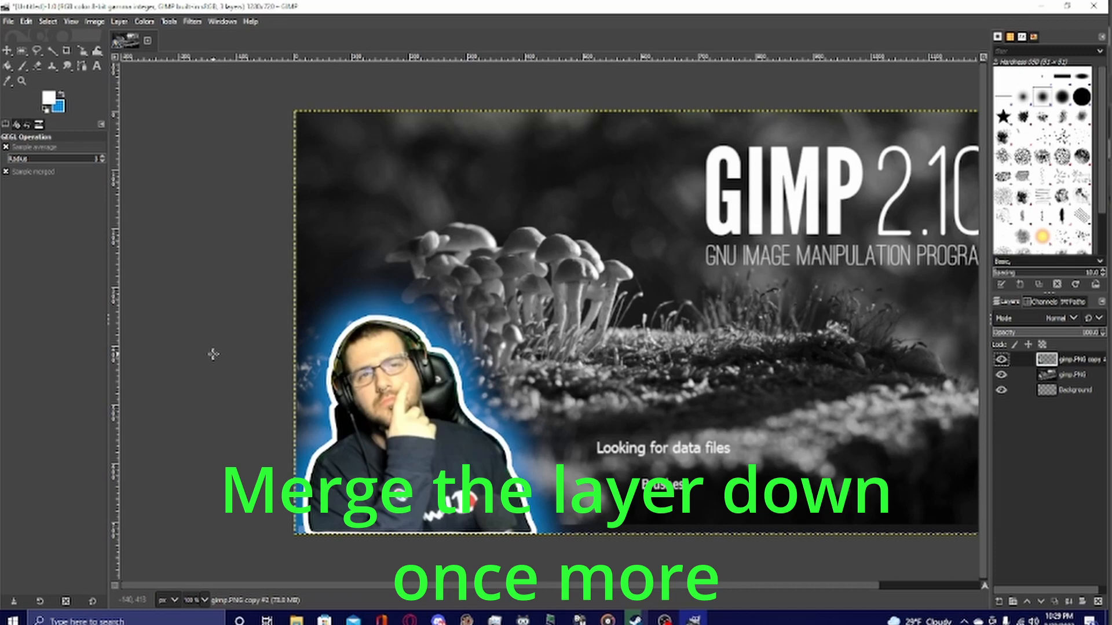
- Move the merged cut-out layer about 23 px to the left so the man meets the image's left edge
click(8, 52)
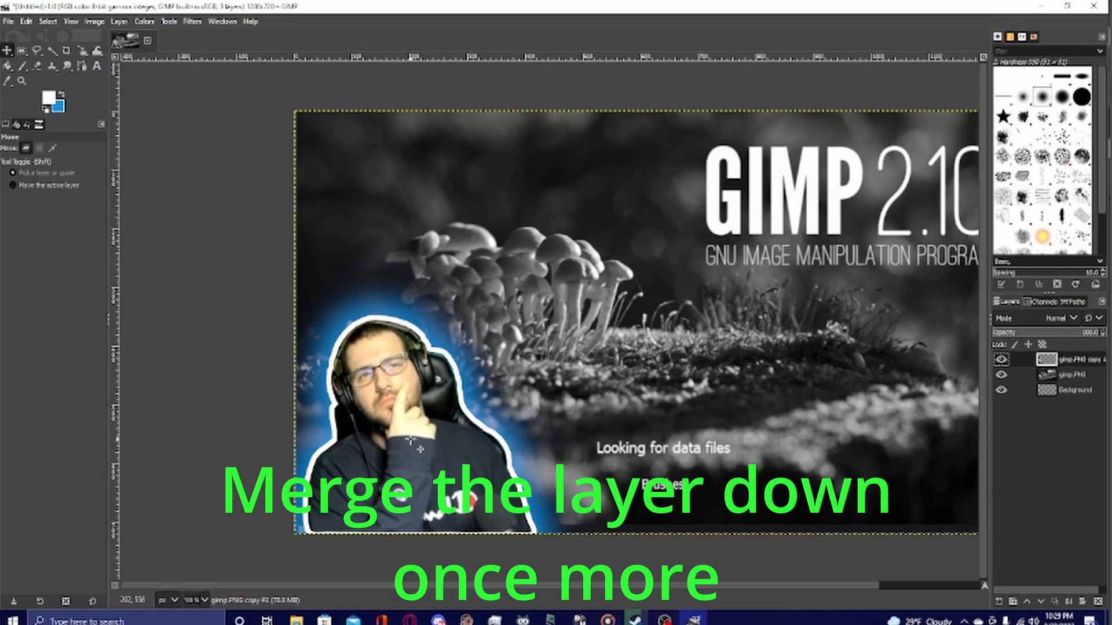
drag(412, 444, 397, 439)
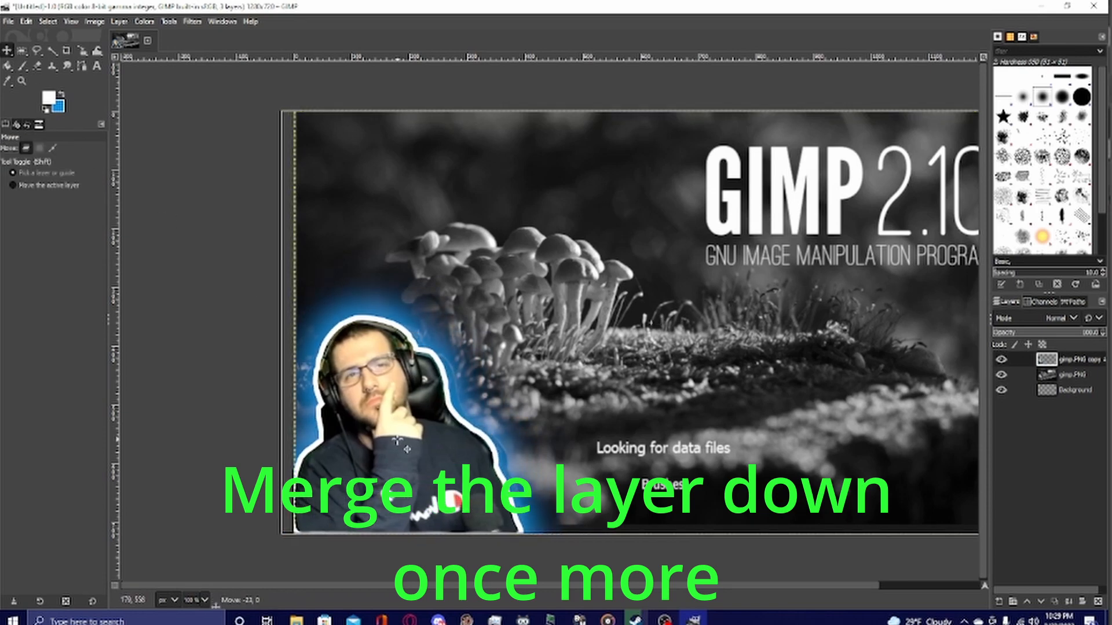
scroll(159, 191, down, 1)
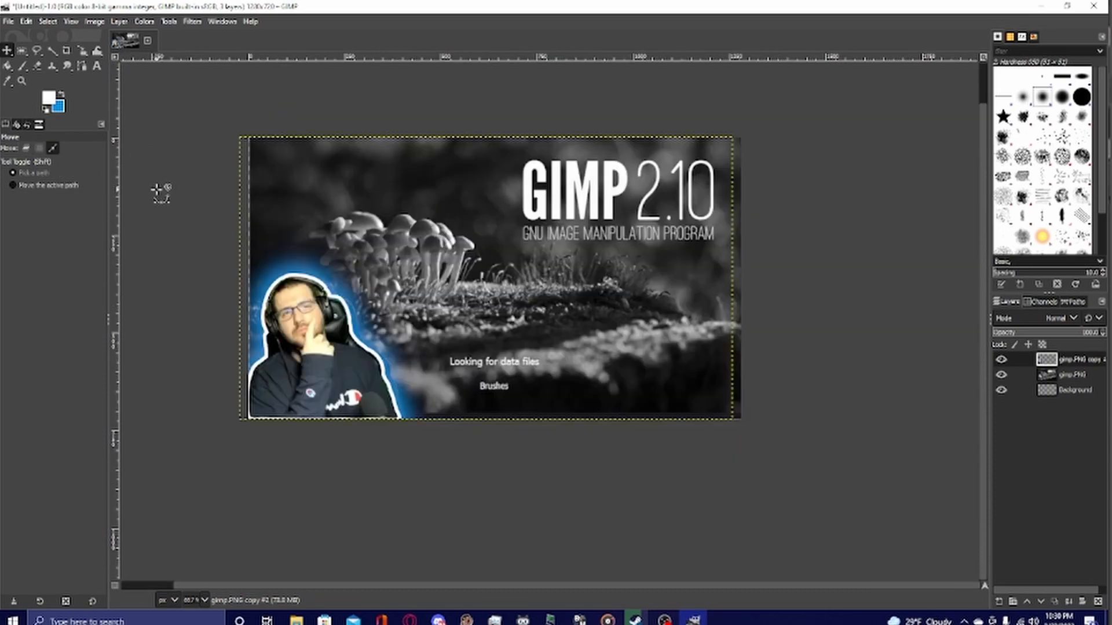
scroll(159, 191, up, 1)
scroll(159, 191, down, 1)
scroll(158, 191, up, 1)
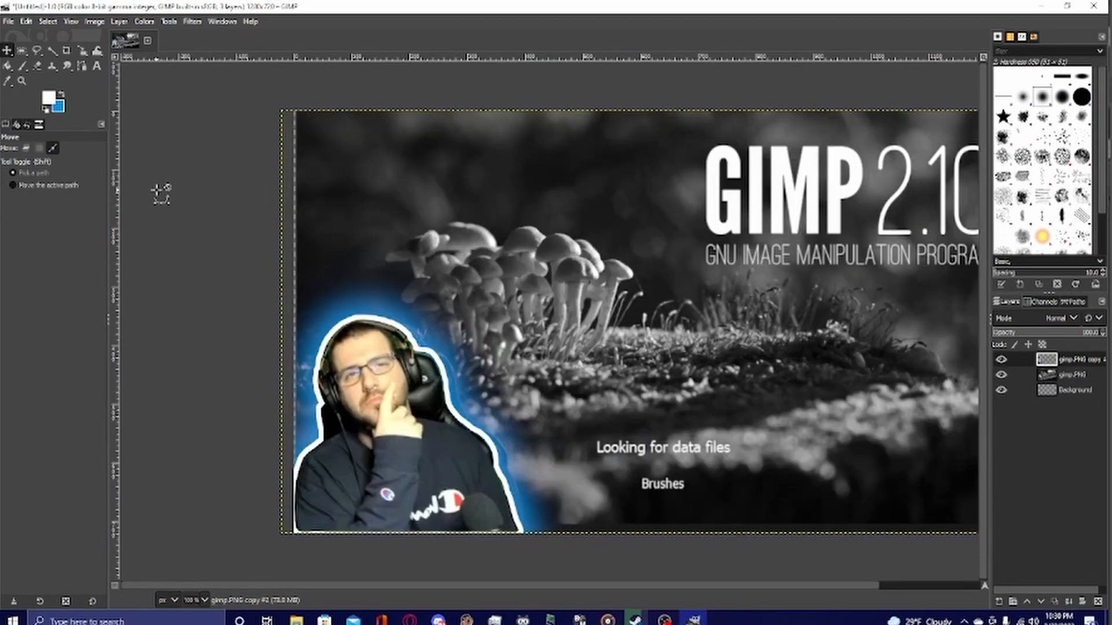
scroll(159, 191, down, 1)
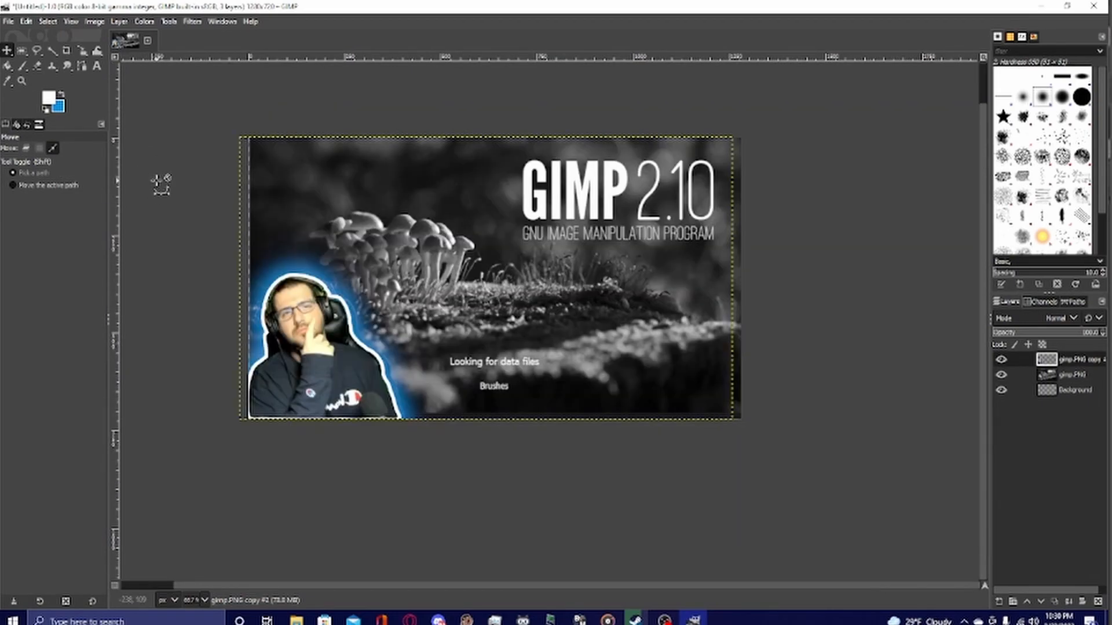
- Switch to the Paths tool and make the Background layer active
click(82, 65)
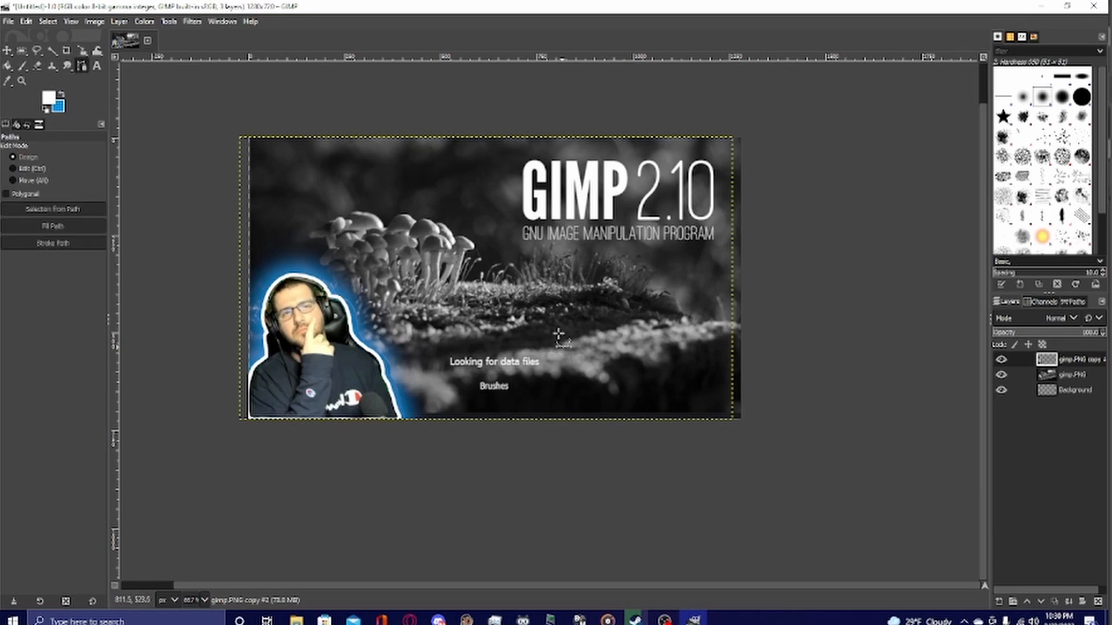
key(ctrl+z)
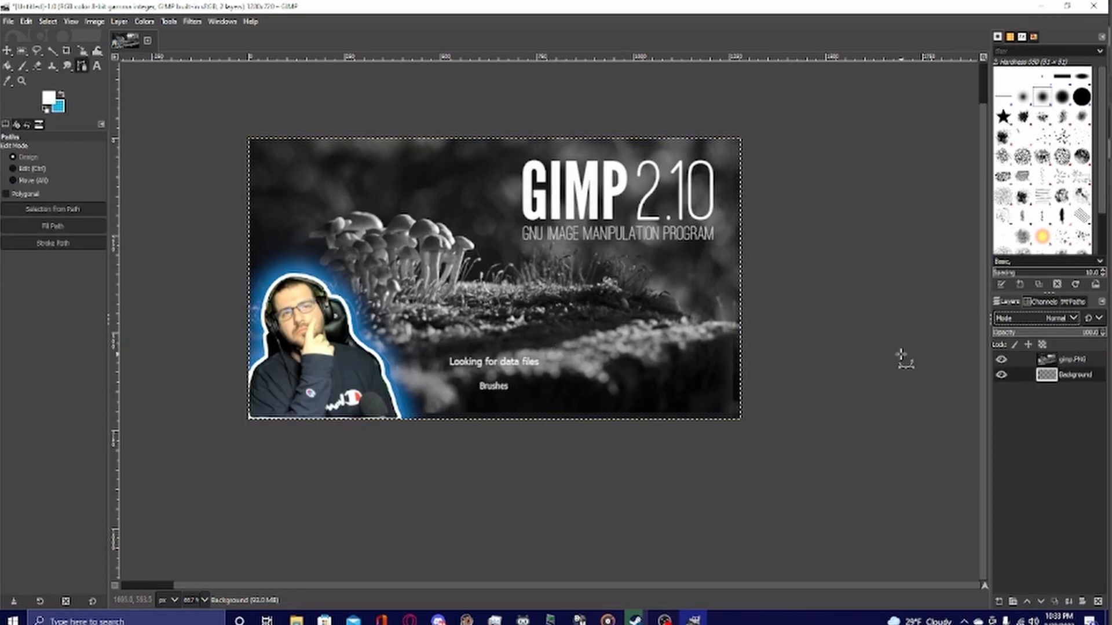
click(1081, 361)
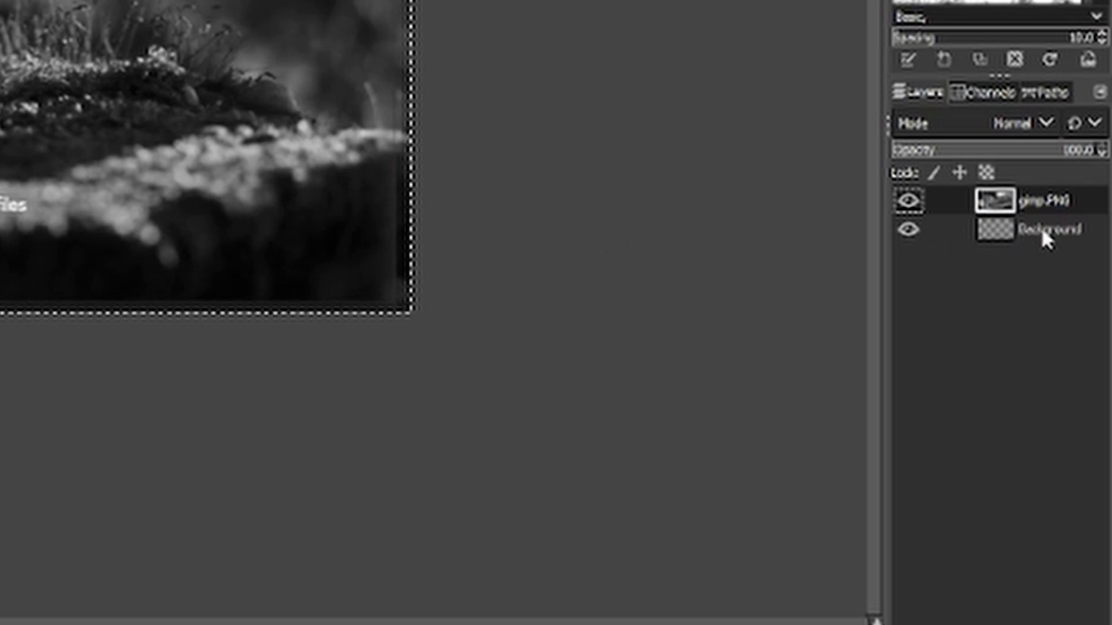
click(1042, 232)
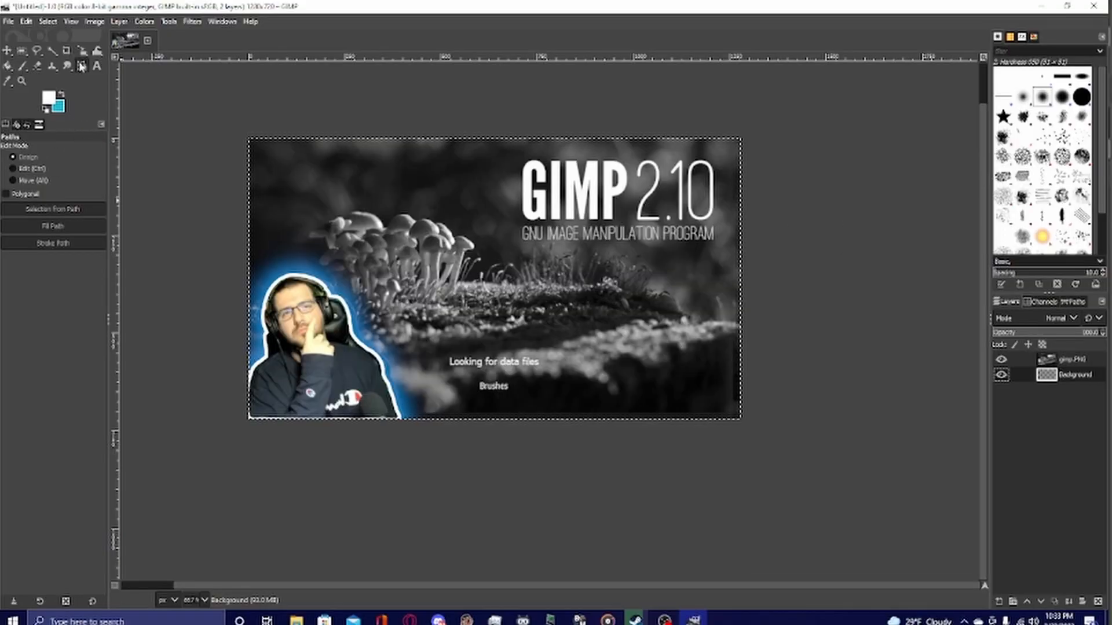
- Change the background colour to the dark green 089726
click(60, 110)
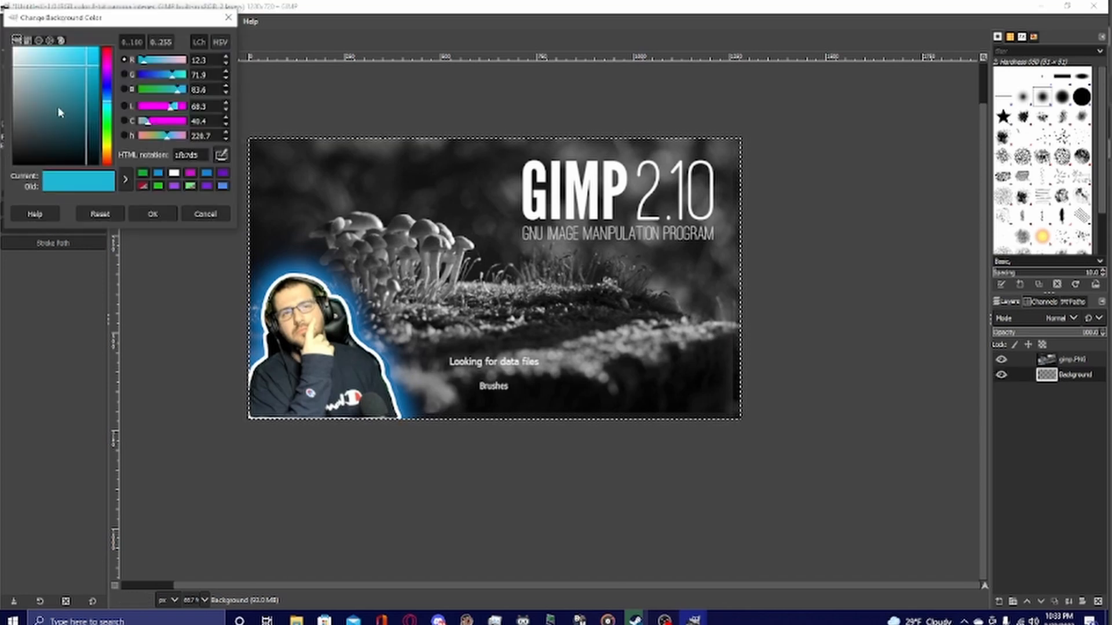
click(149, 90)
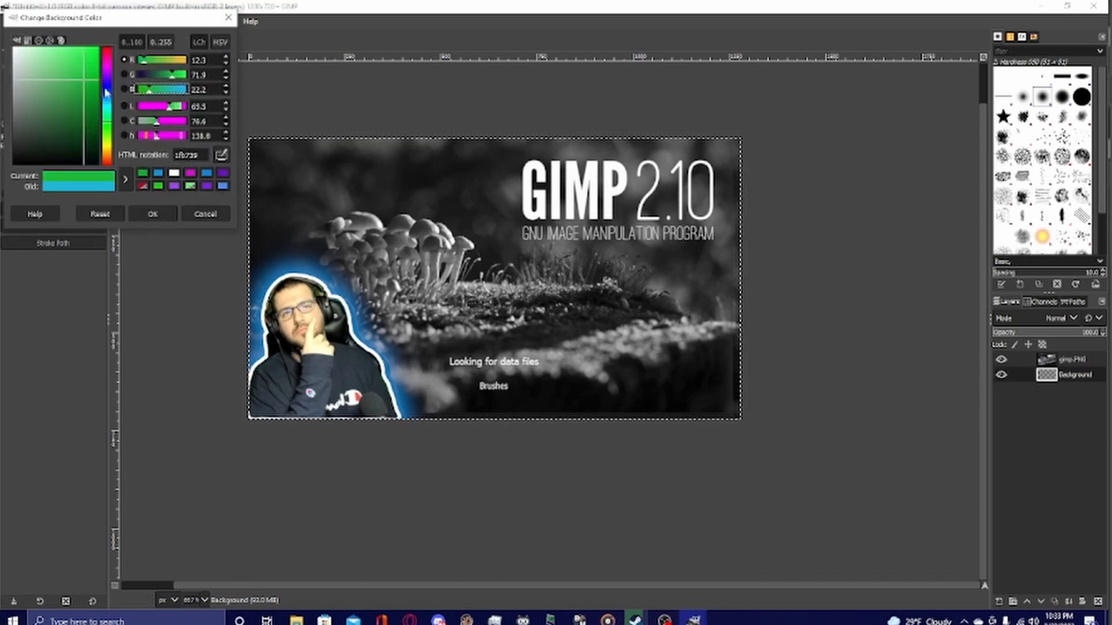
drag(93, 67, 94, 63)
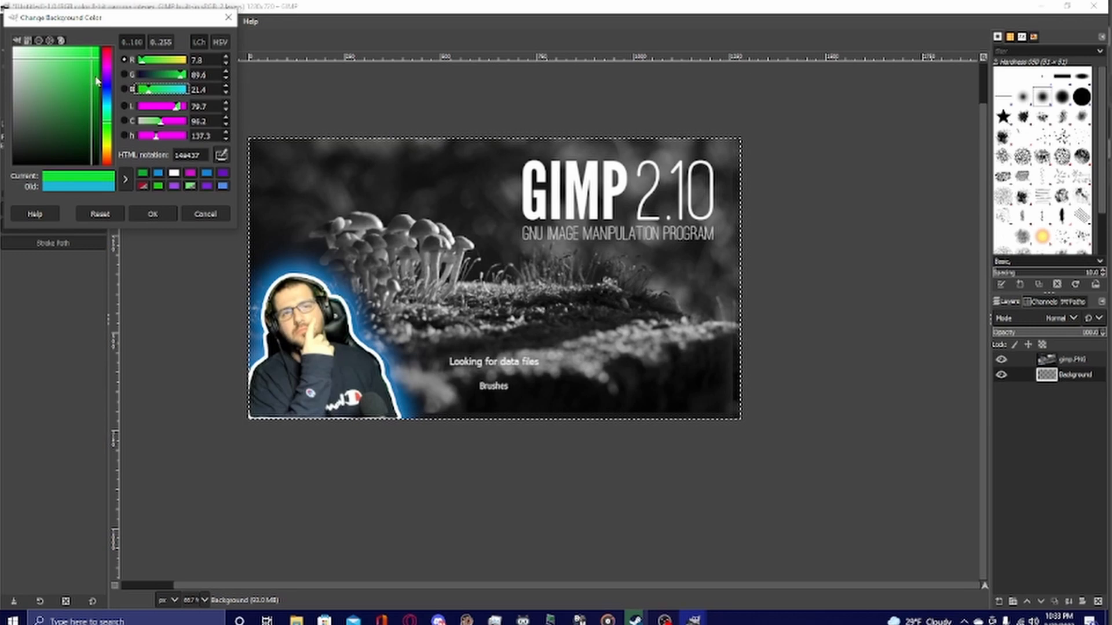
click(96, 79)
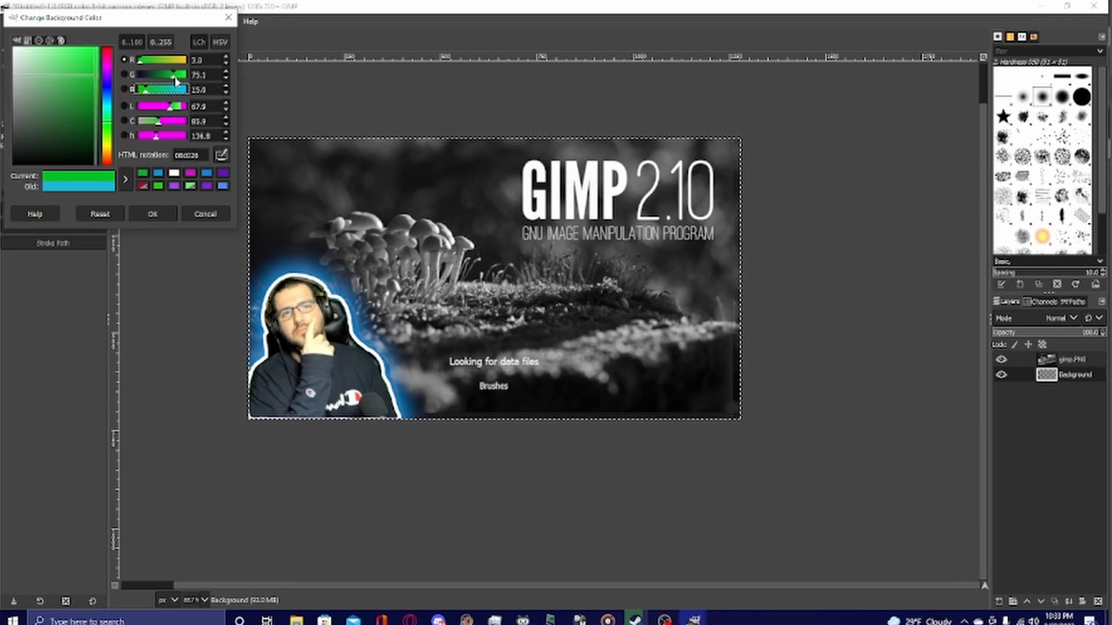
drag(177, 81, 170, 83)
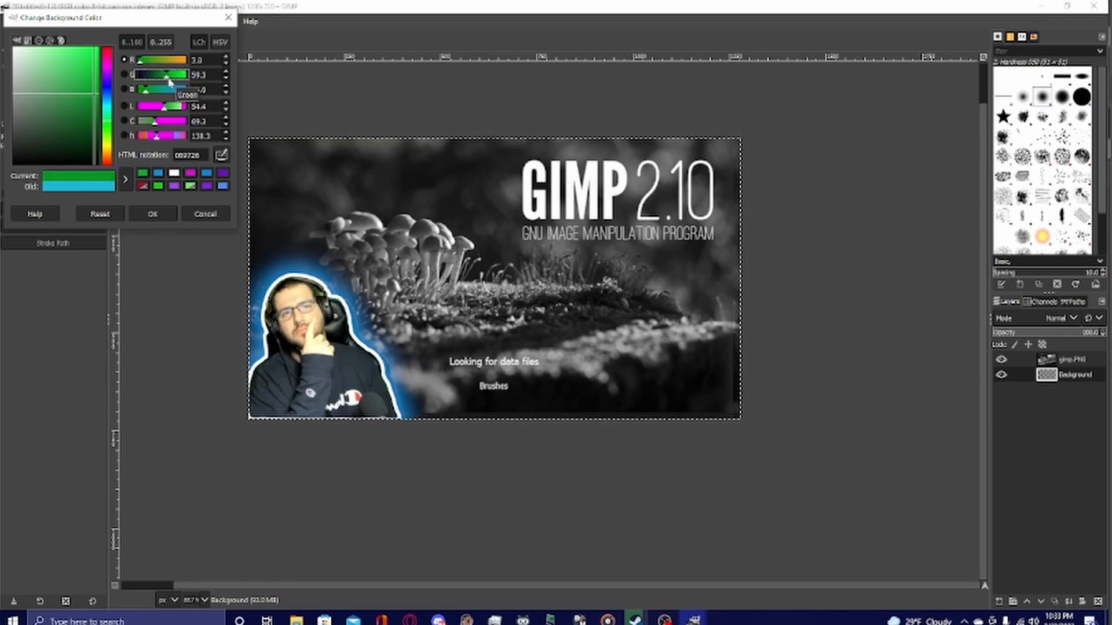
click(147, 214)
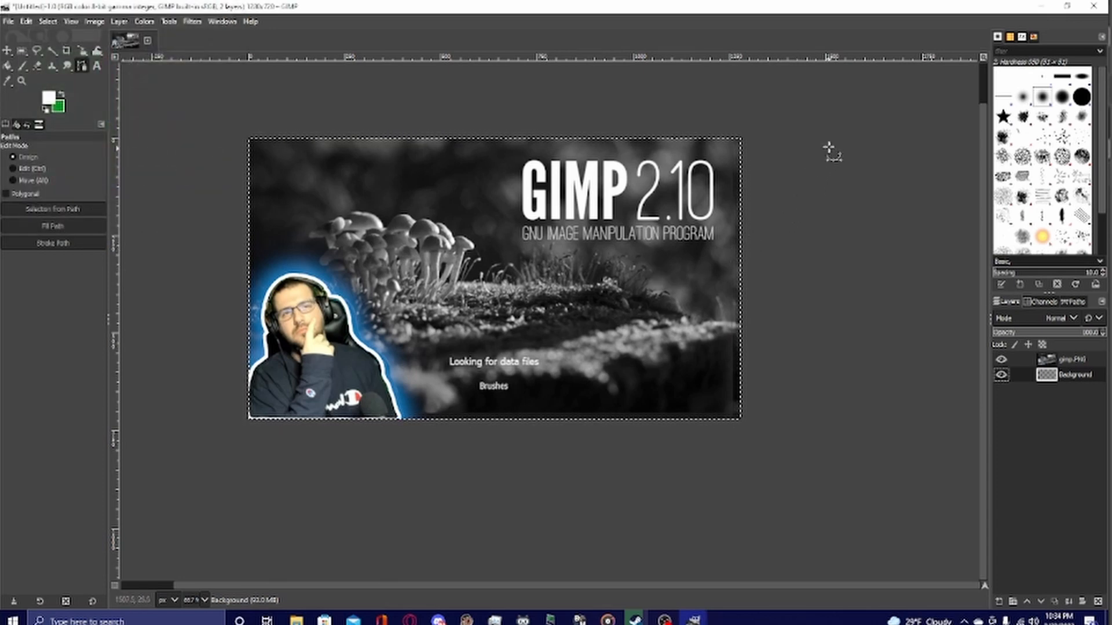
- Draw a closed triangular path around the picture's lower-right corner, convert it to a selection and fill it with the green background colour
click(797, 178)
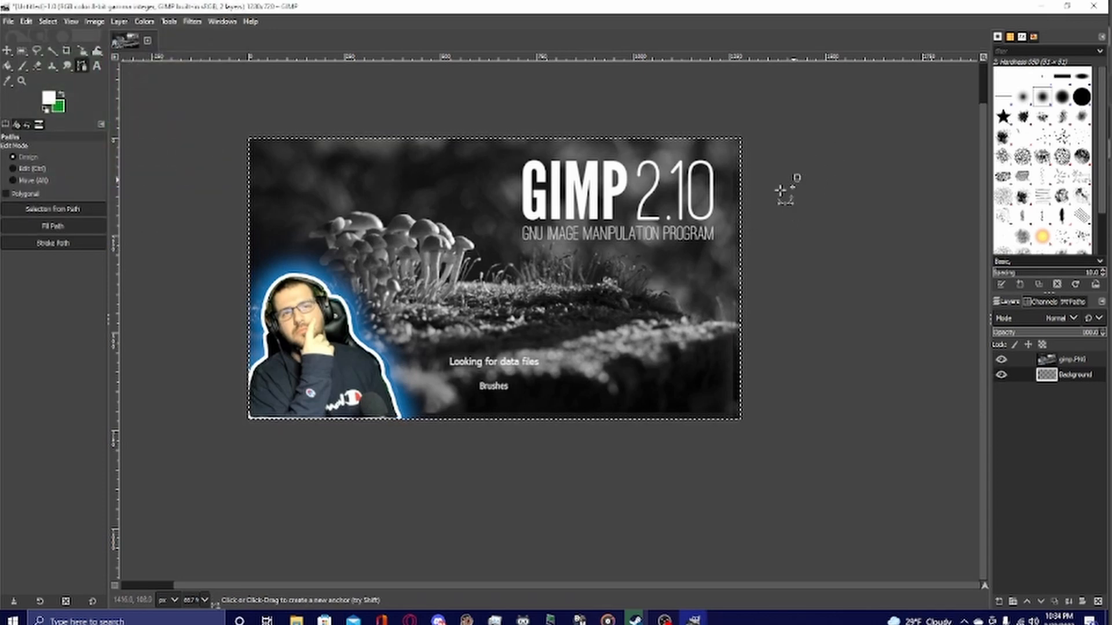
click(455, 437)
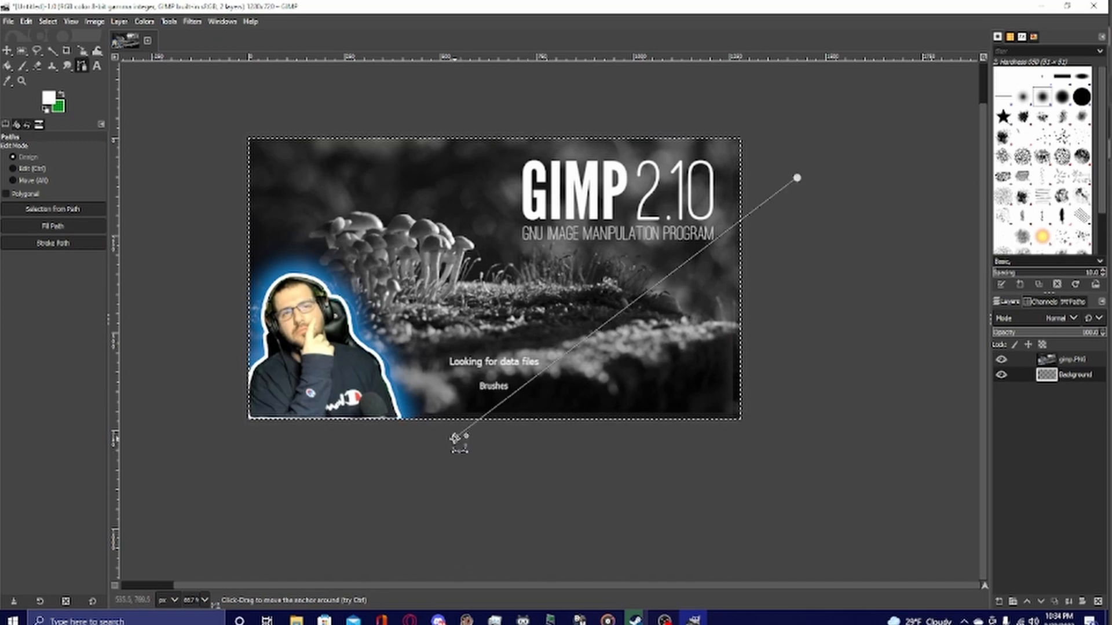
click(793, 430)
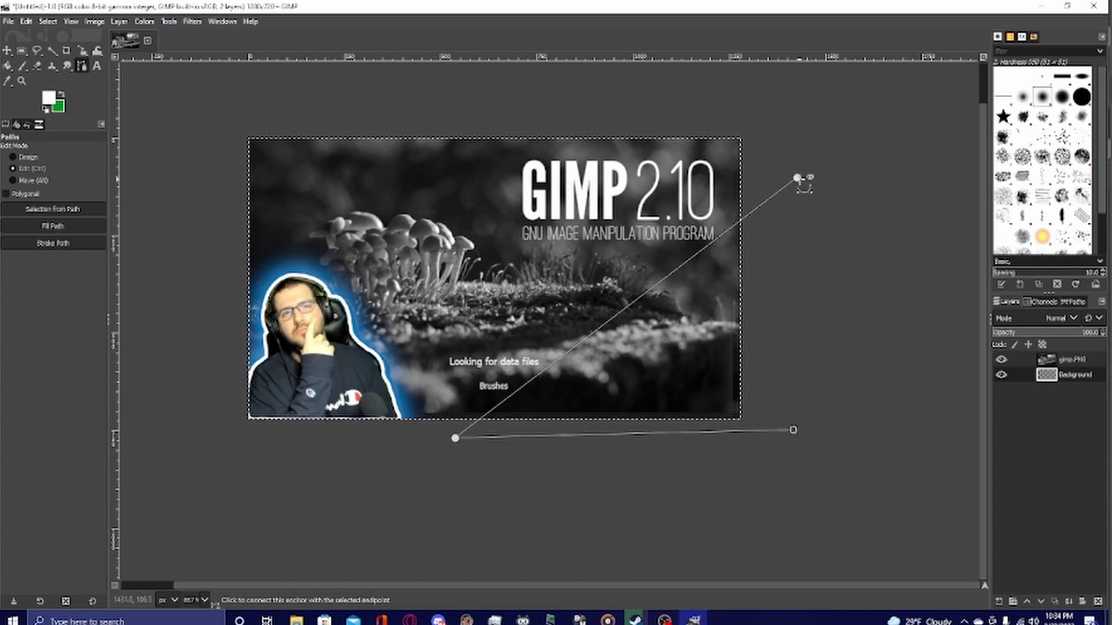
ctrl+click(797, 177)
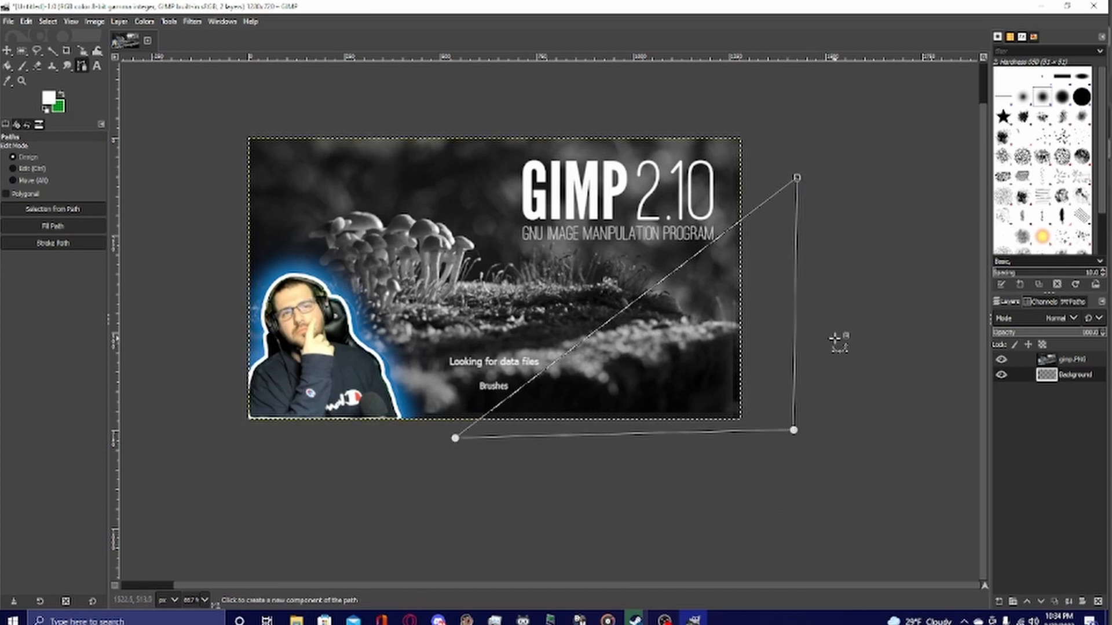
click(26, 22)
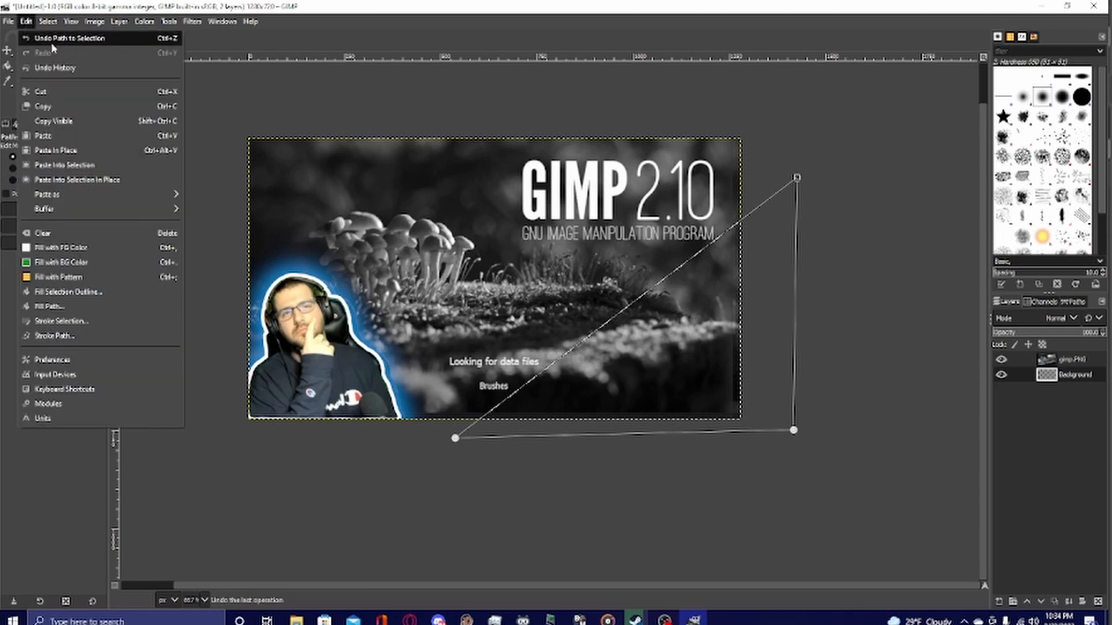
click(50, 264)
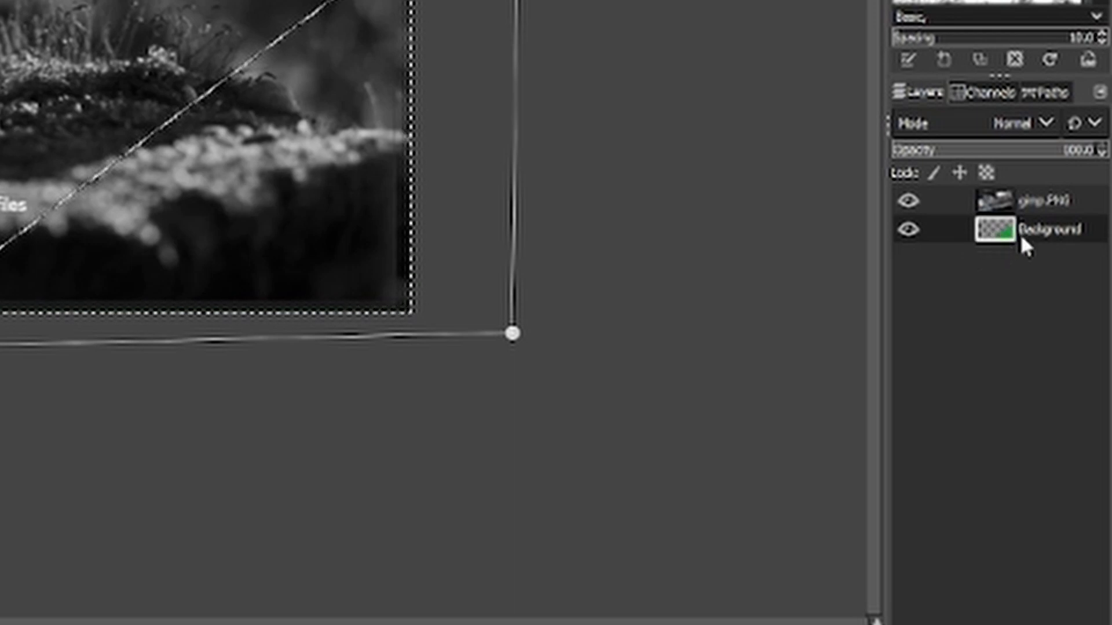
- Put the Background layer above the gimp.PNG layer and set its blend mode to Hard light
drag(1044, 232, 1040, 190)
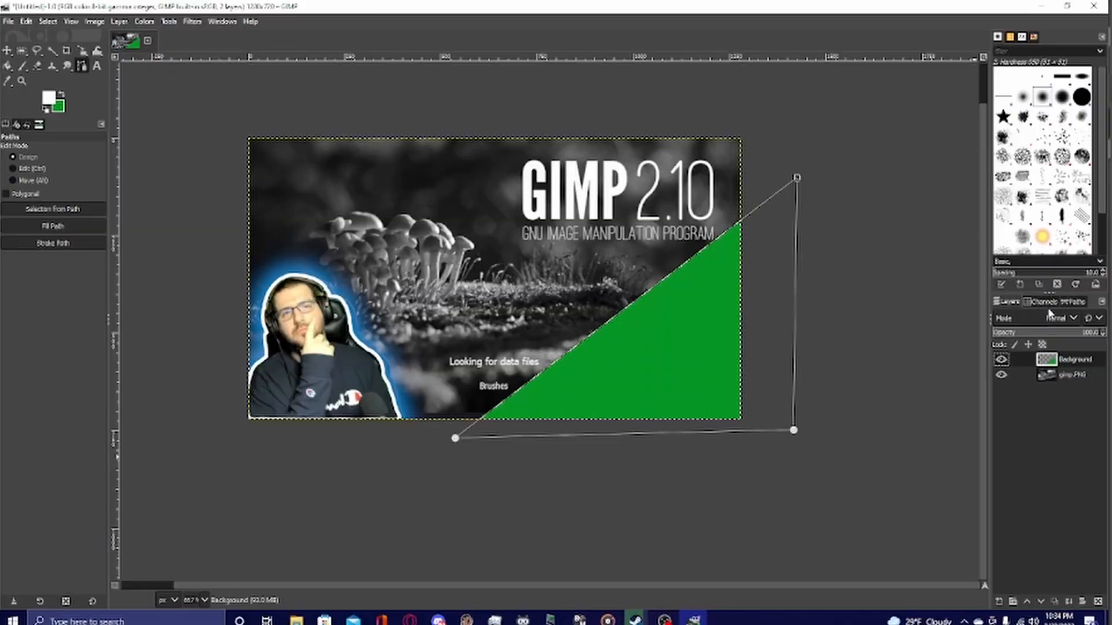
click(1051, 320)
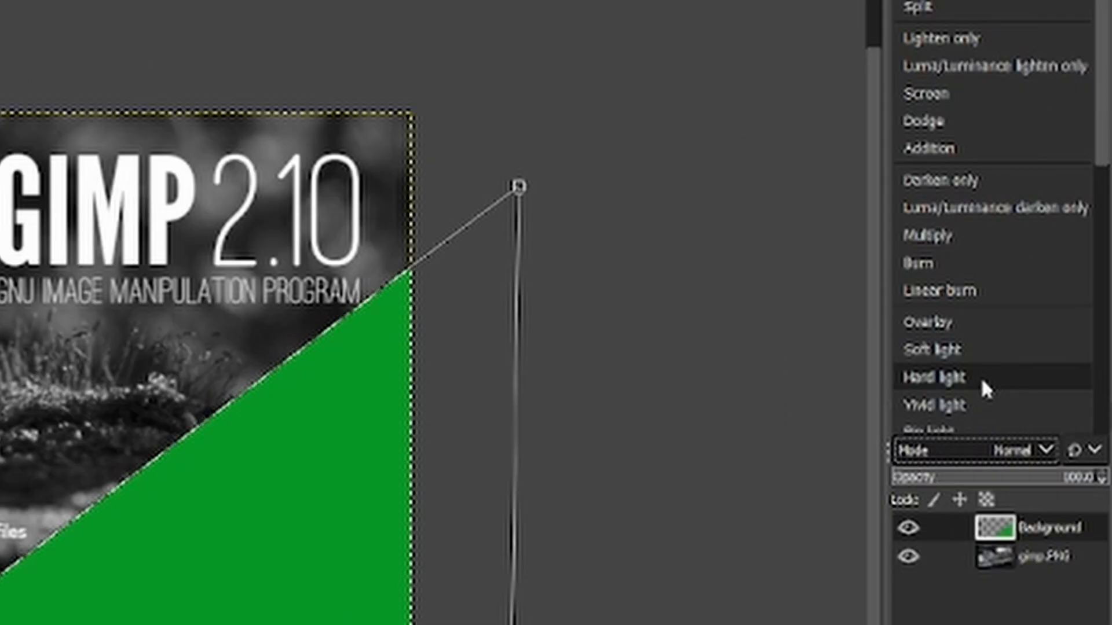
click(981, 377)
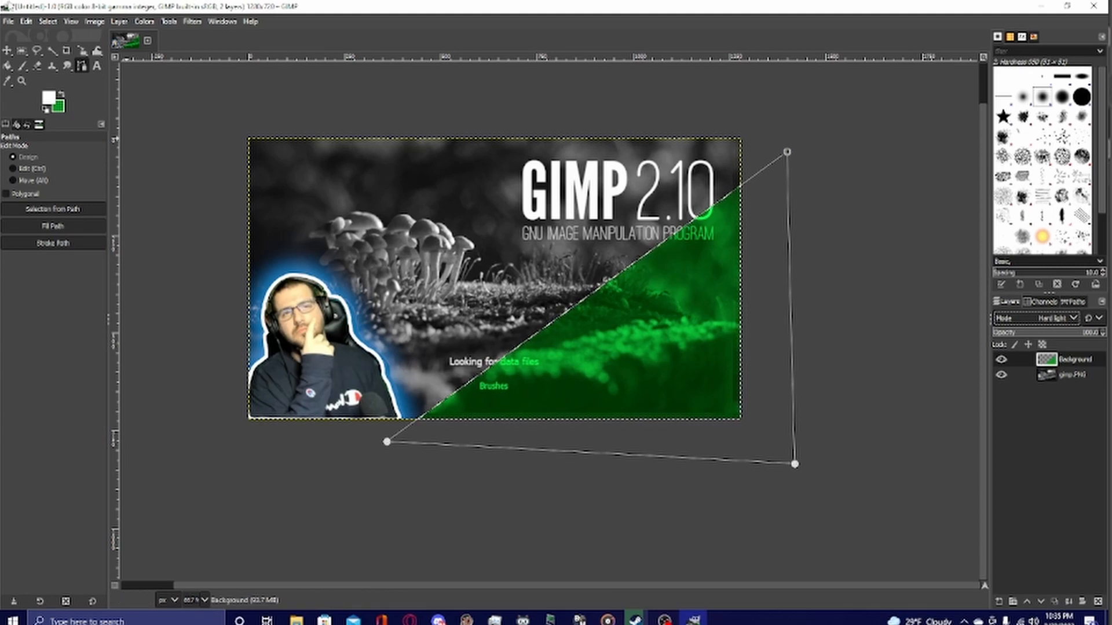
- Clear the selection and merge the green Background layer down into the gimp.PNG layer
click(47, 21)
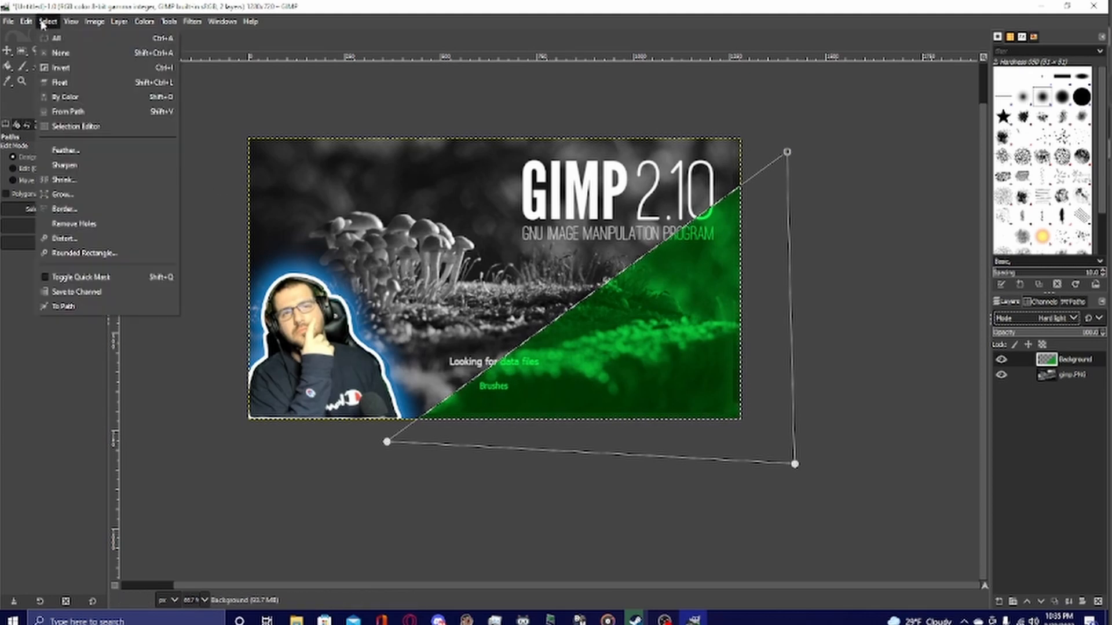
click(61, 54)
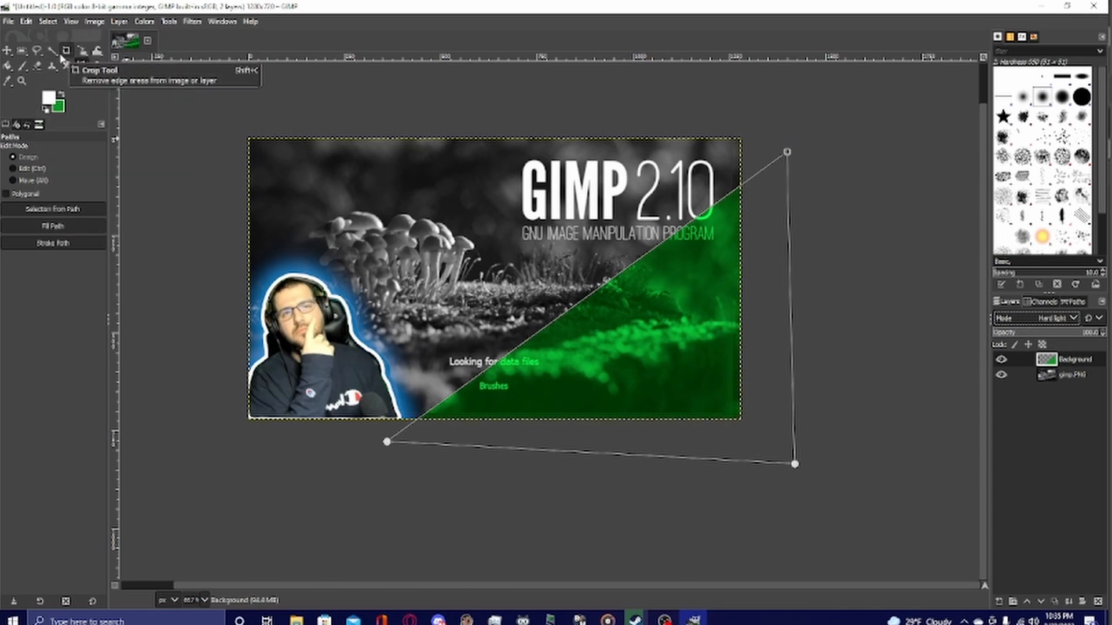
right_click(1074, 360)
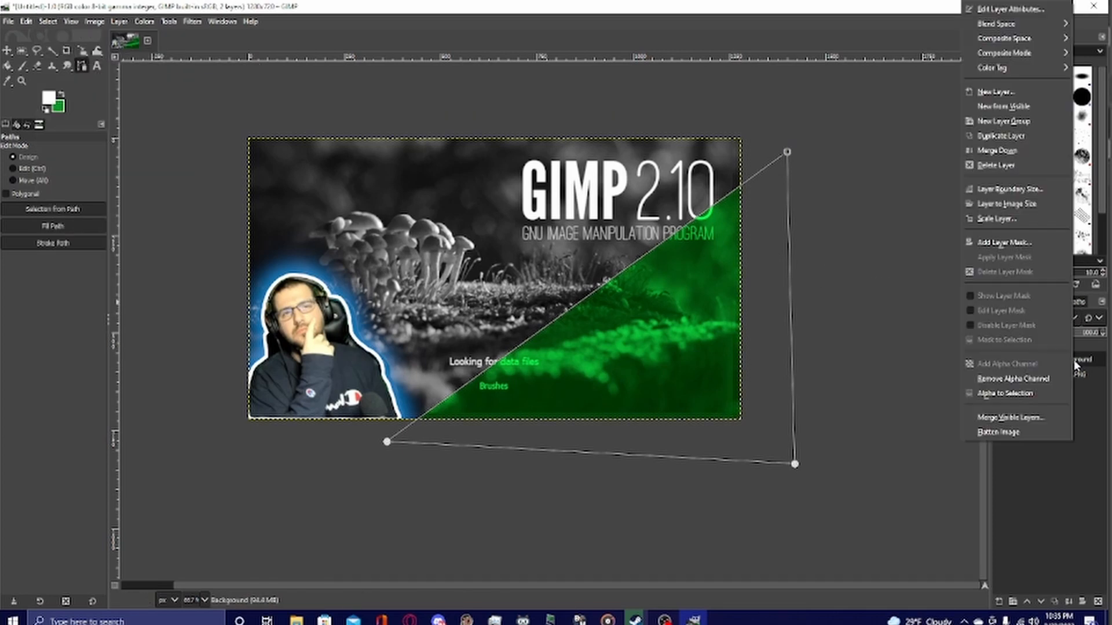
click(1008, 151)
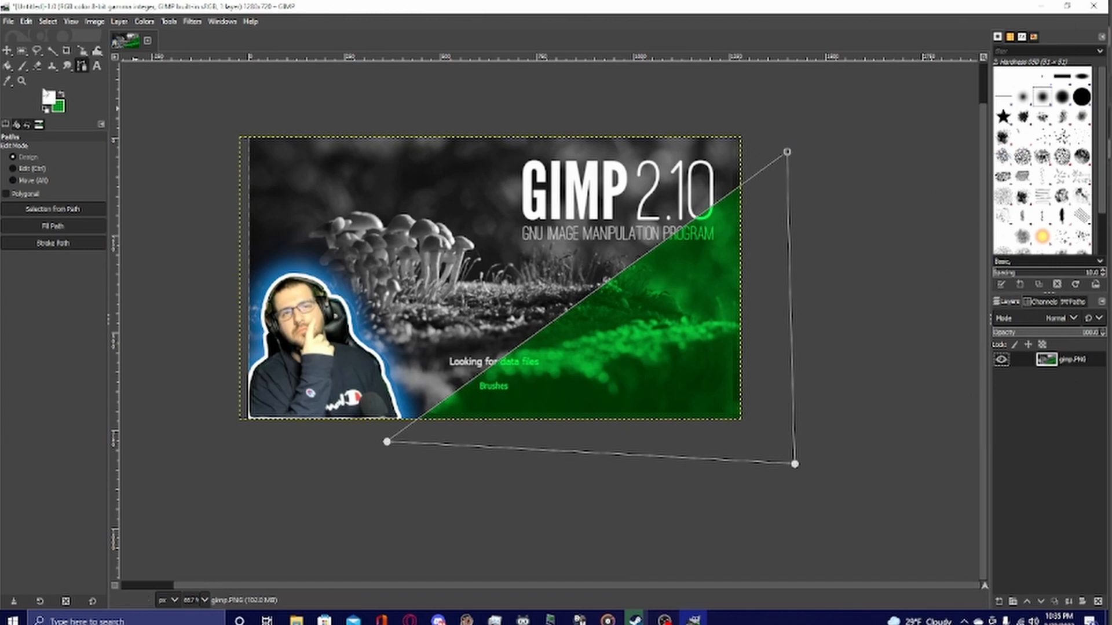
- Switch to the Text tool
click(7, 50)
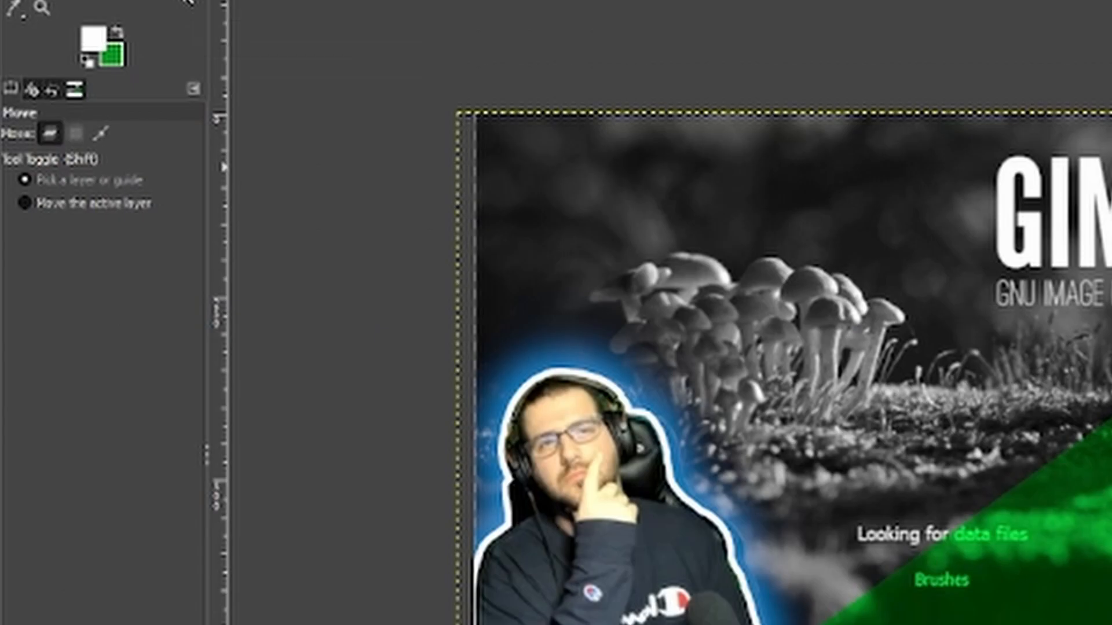
click(97, 67)
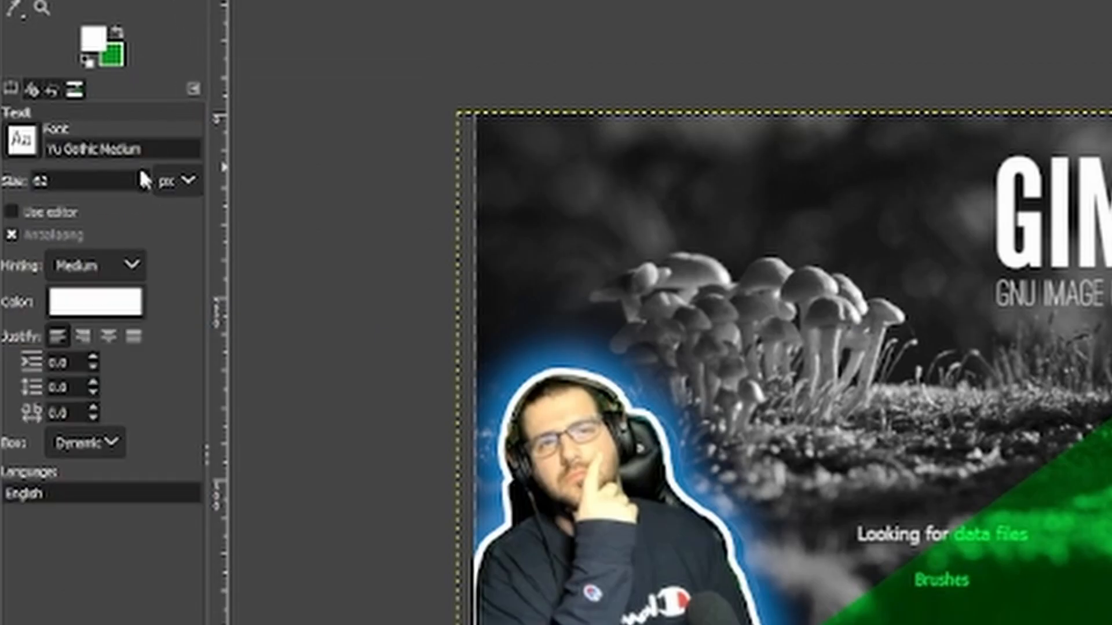
- Look through the installed text fonts, and switch to the dafont page in the browser to check font names
click(21, 139)
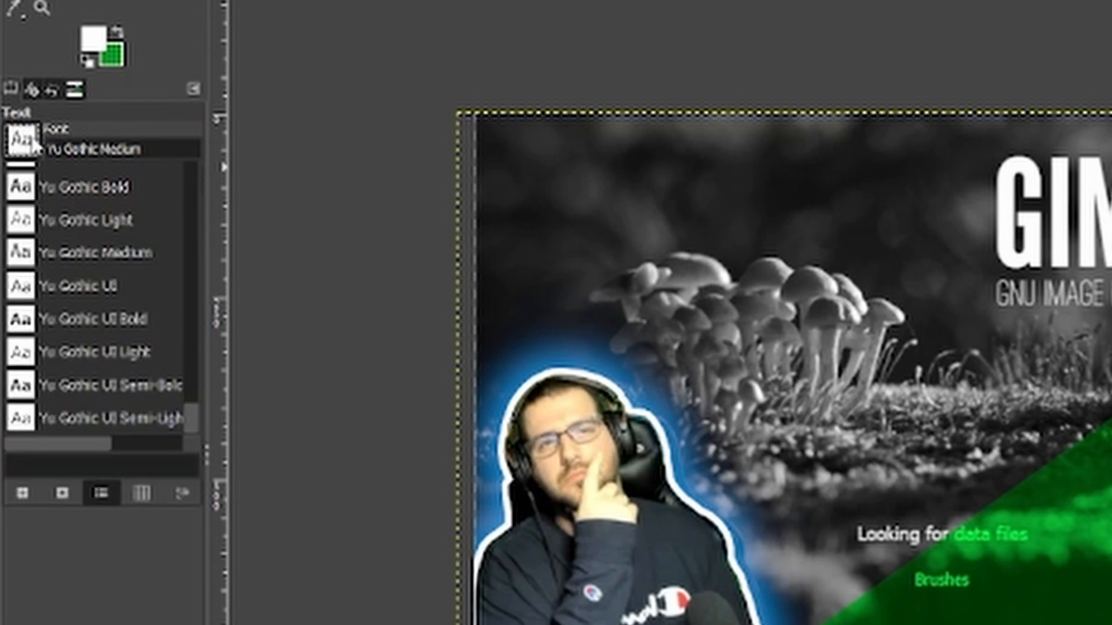
scroll(88, 274, up, 3)
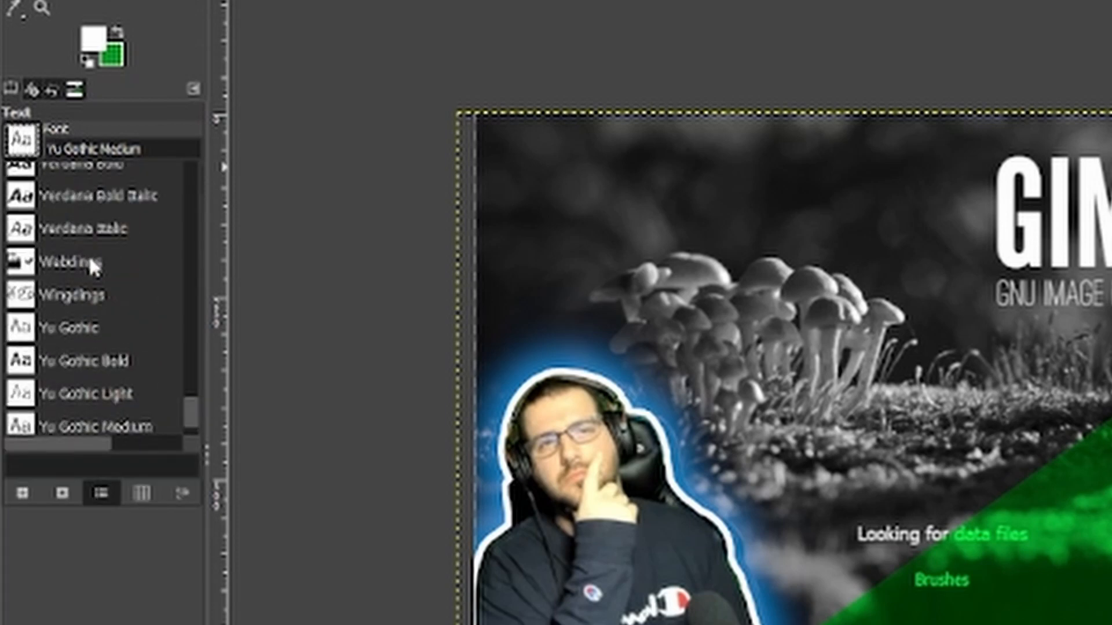
scroll(93, 268, up, 3)
scroll(96, 270, down, 2)
scroll(95, 268, up, 15)
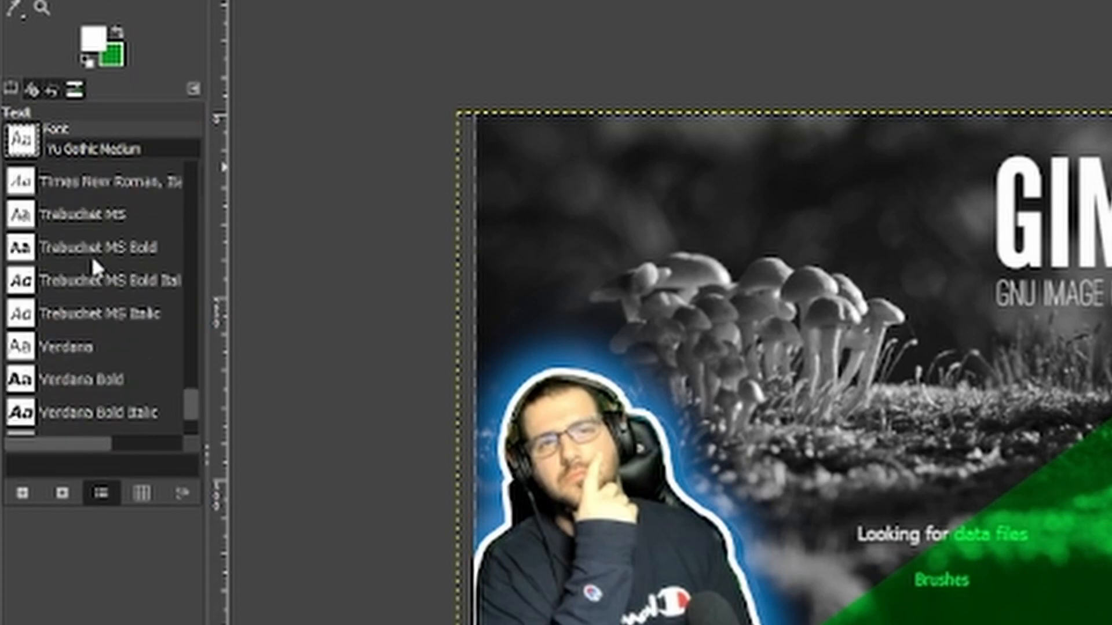
scroll(96, 265, up, 12)
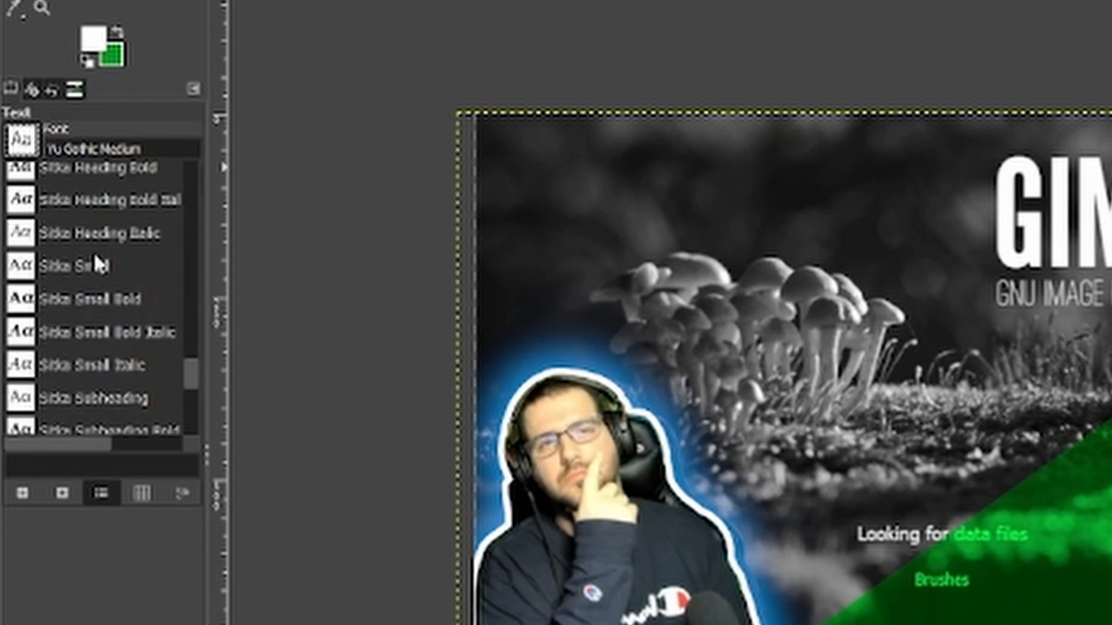
scroll(97, 261, up, 12)
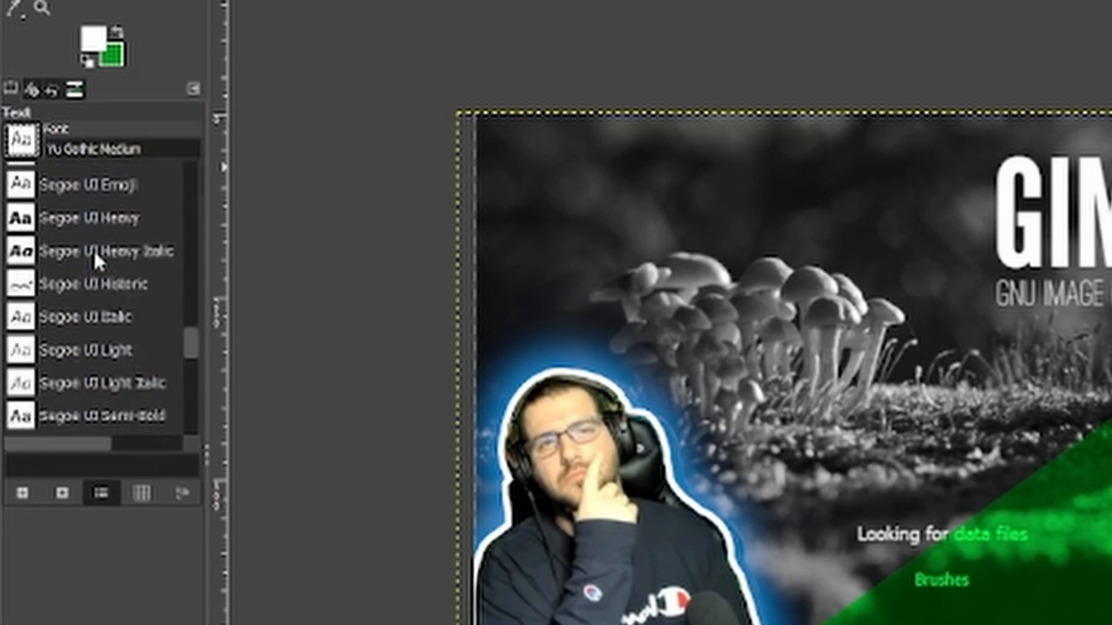
scroll(97, 257, up, 10)
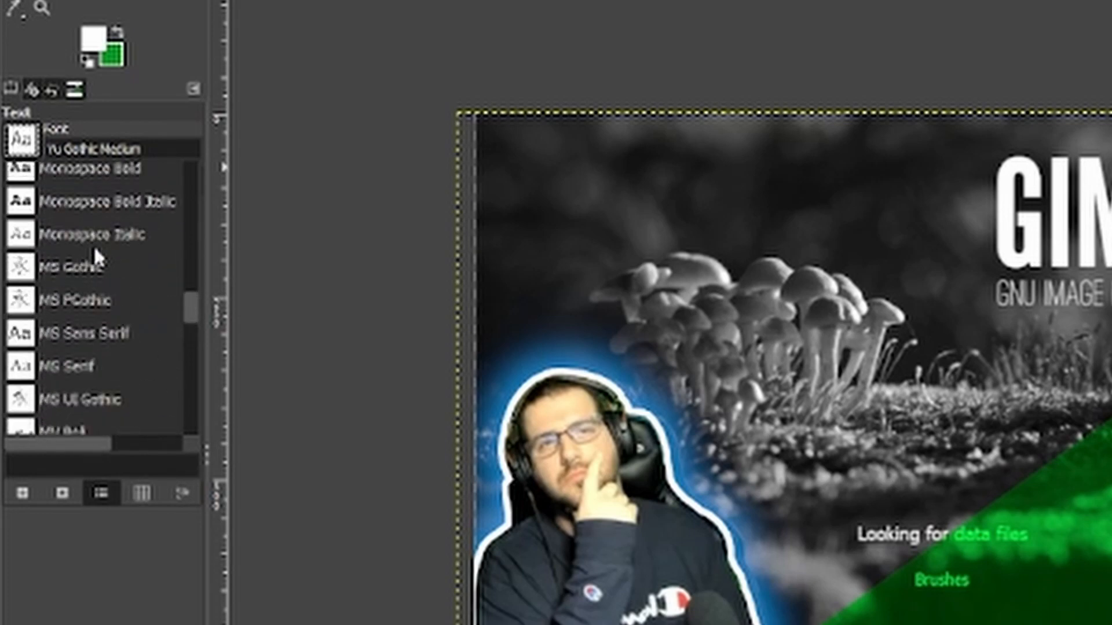
key(Escape)
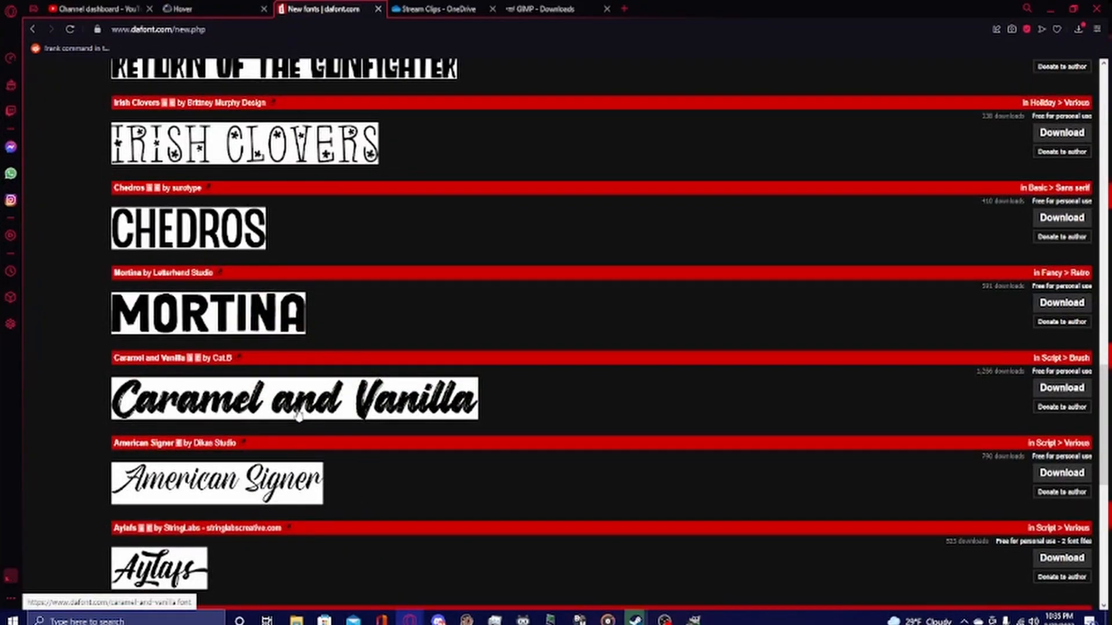
- Switch back to GIMP and set the text font to Caramel and Vanilla
key(alt+Tab)
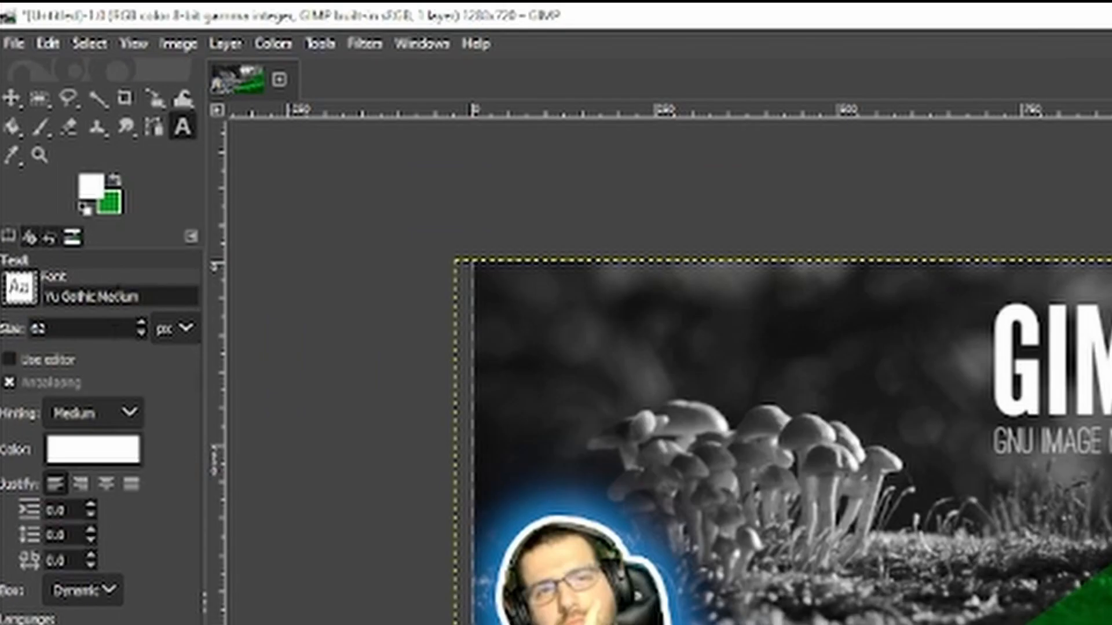
click(19, 286)
scroll(74, 425, up, 5)
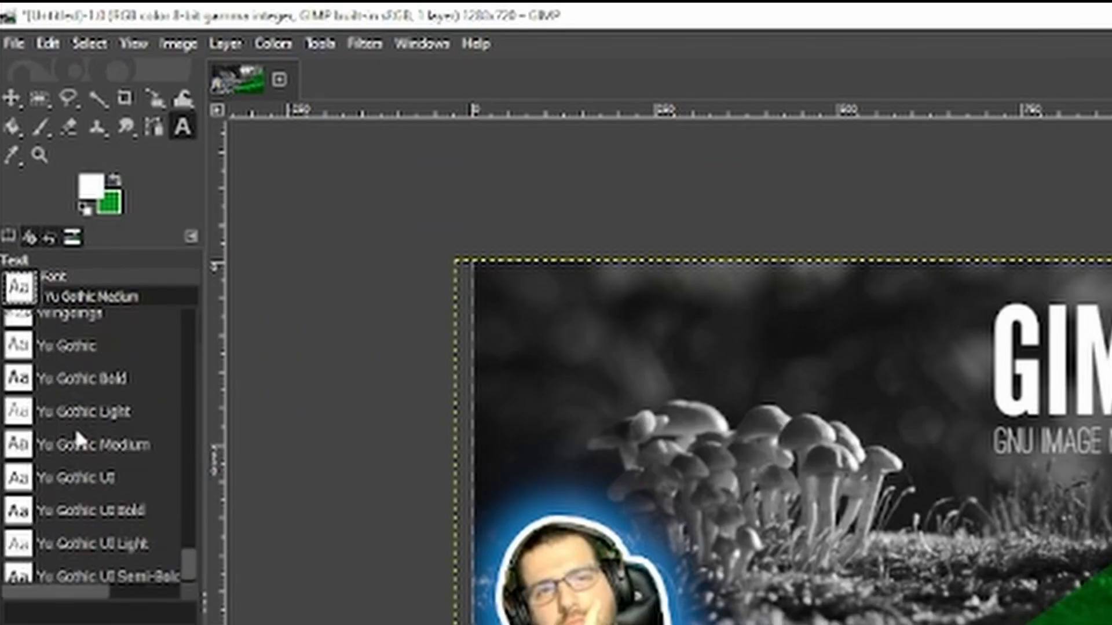
scroll(105, 440, up, 10)
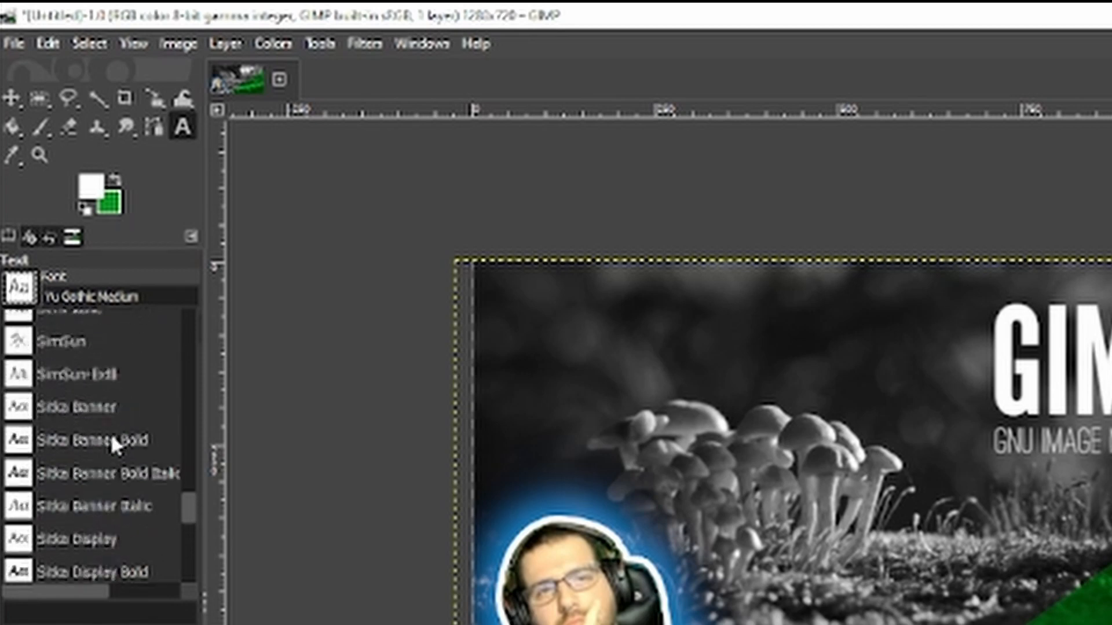
scroll(119, 466, up, 10)
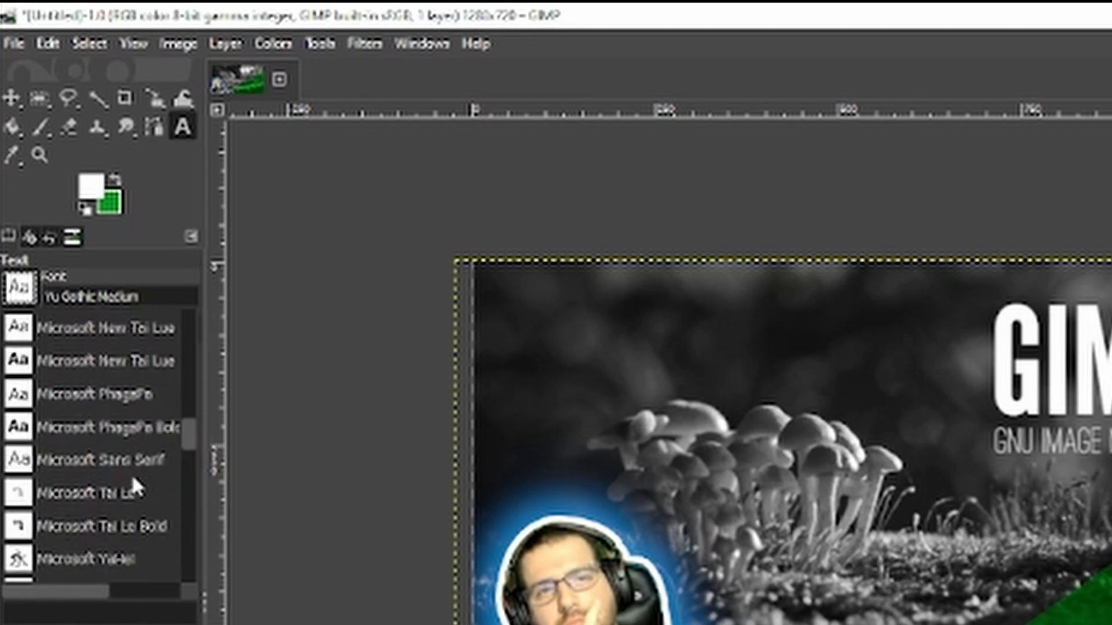
scroll(130, 512, up, 10)
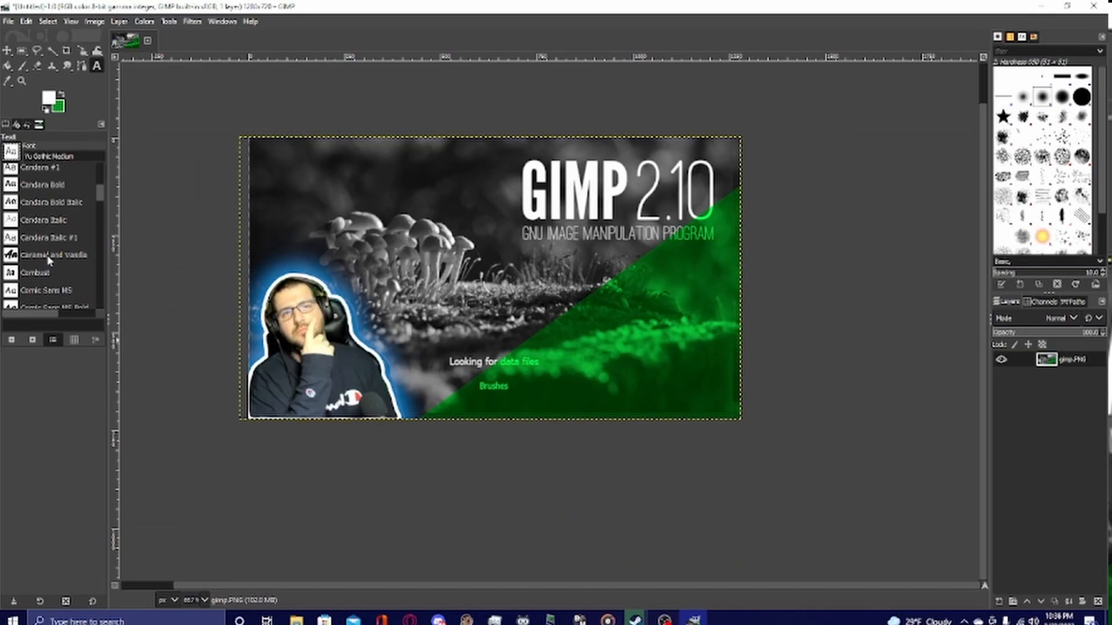
double_click(50, 256)
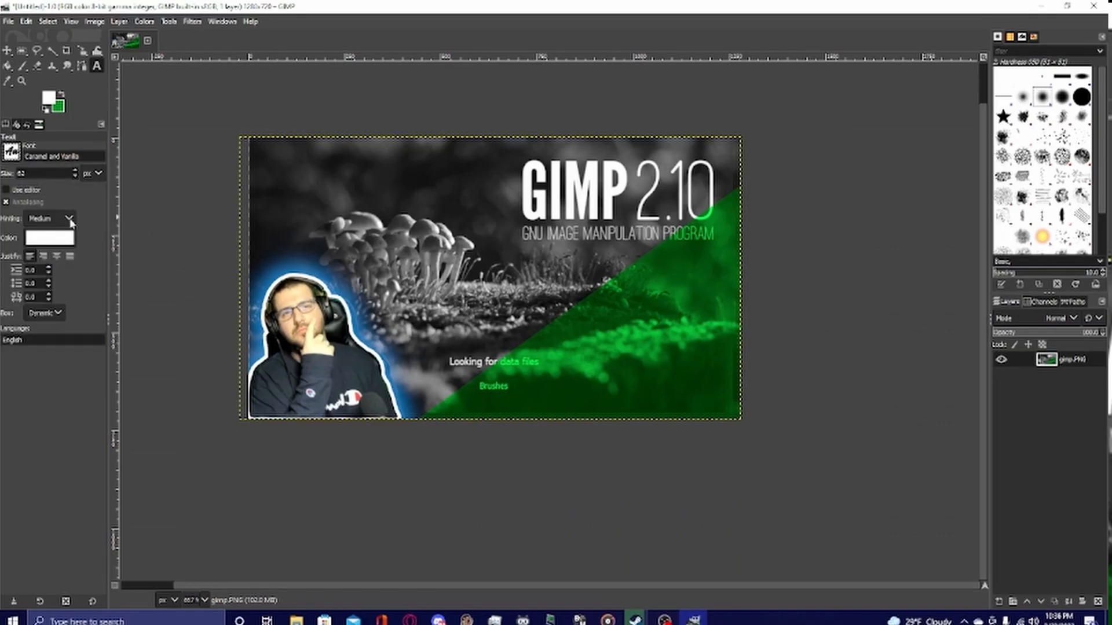
click(52, 240)
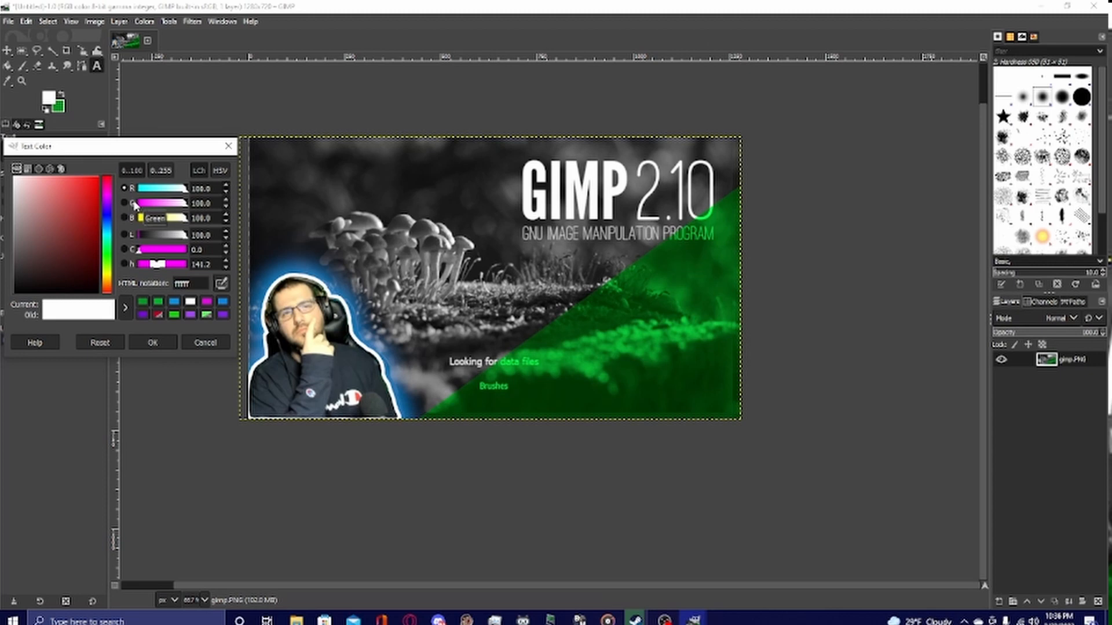
click(108, 274)
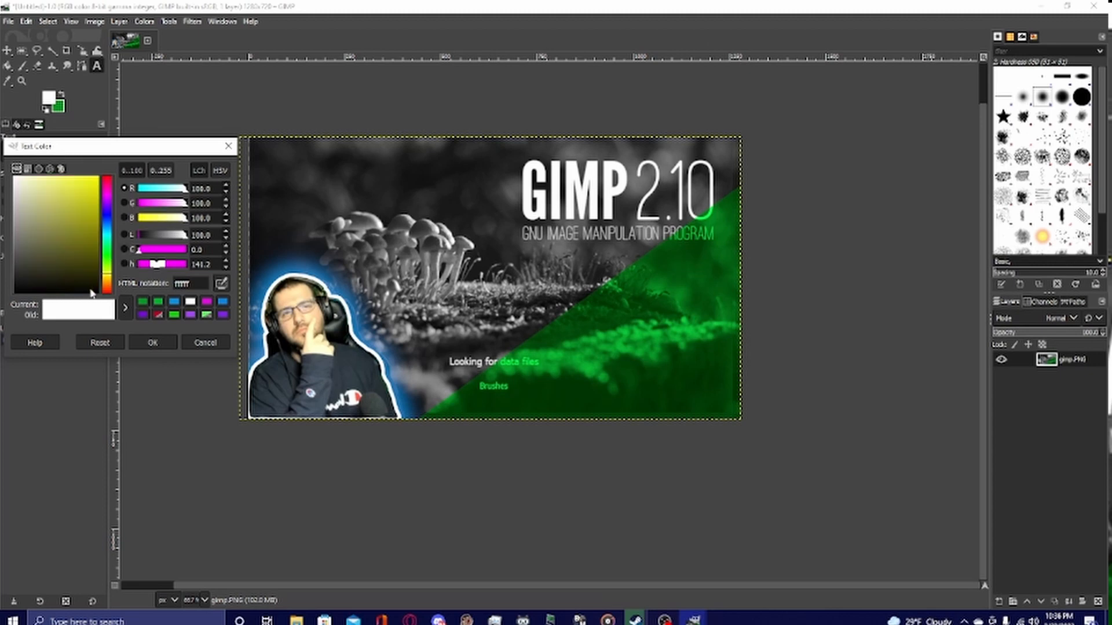
click(153, 342)
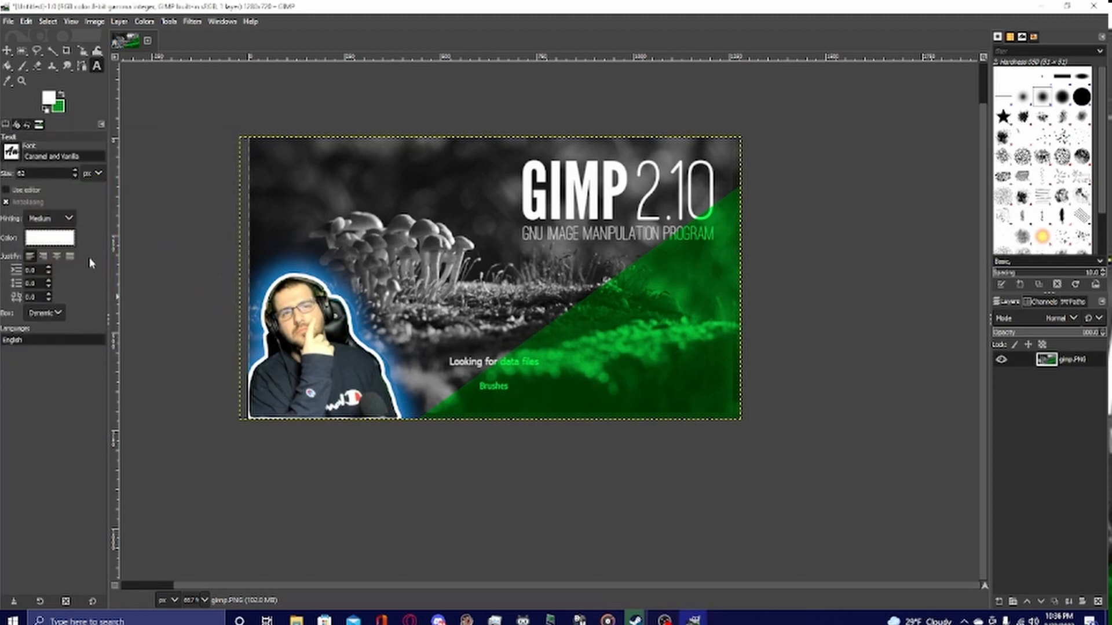
click(59, 219)
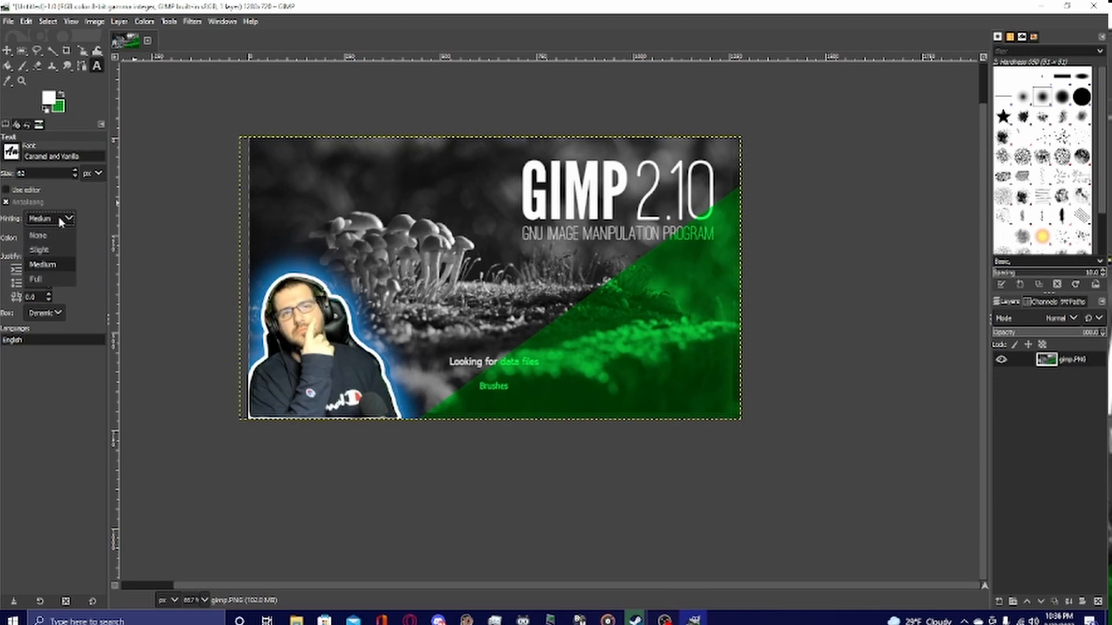
click(59, 218)
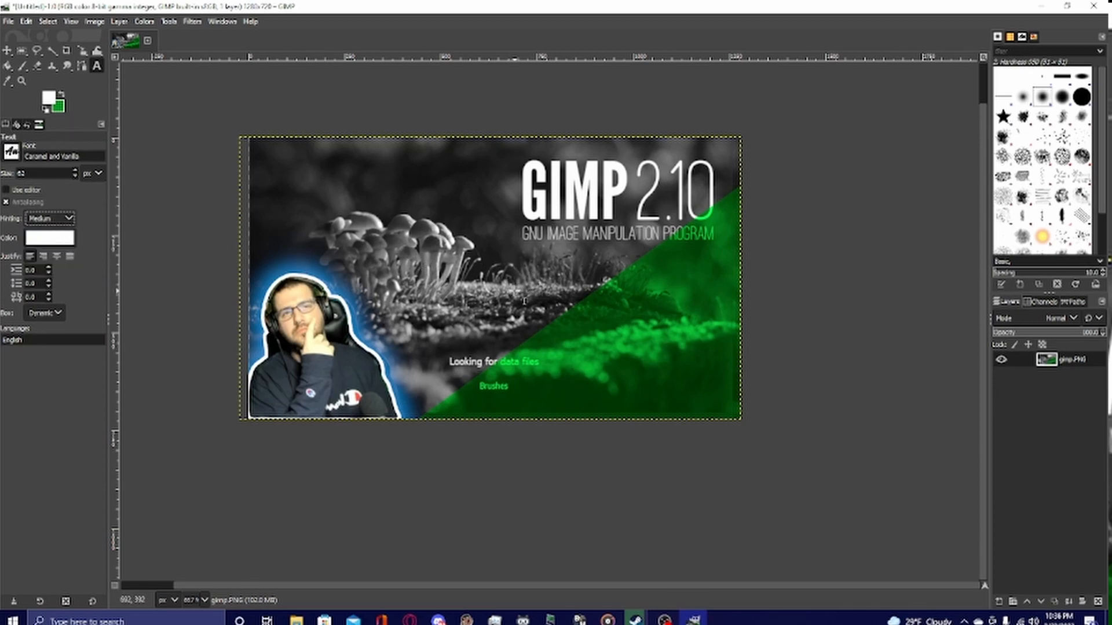
- Start a text box near the centre of the picture and set its font size to 150 px
click(513, 286)
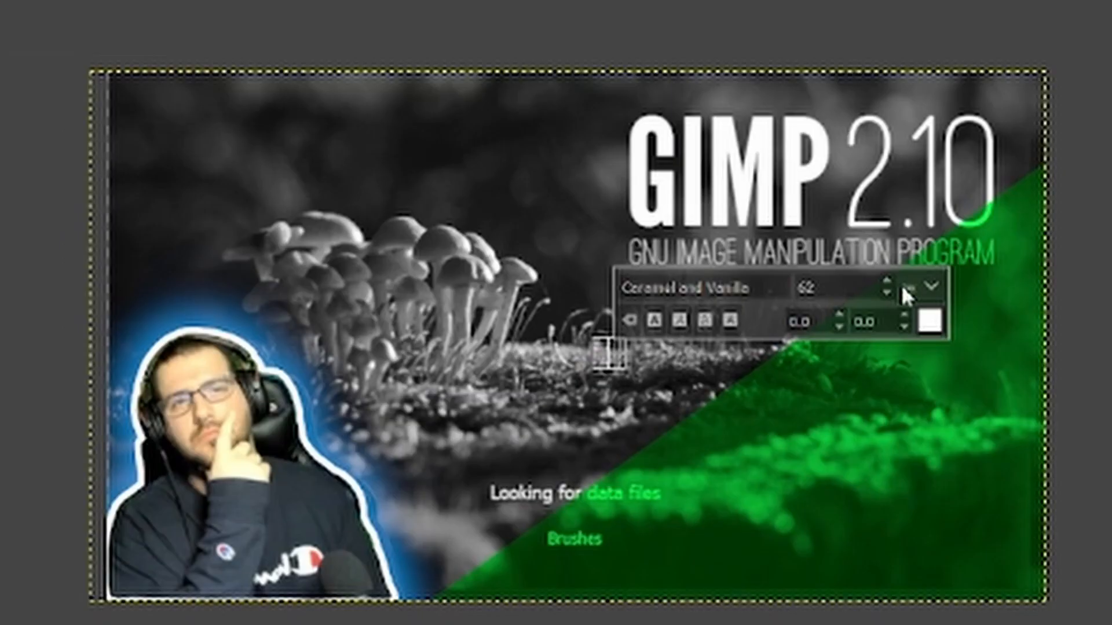
double_click(807, 288)
text(50)
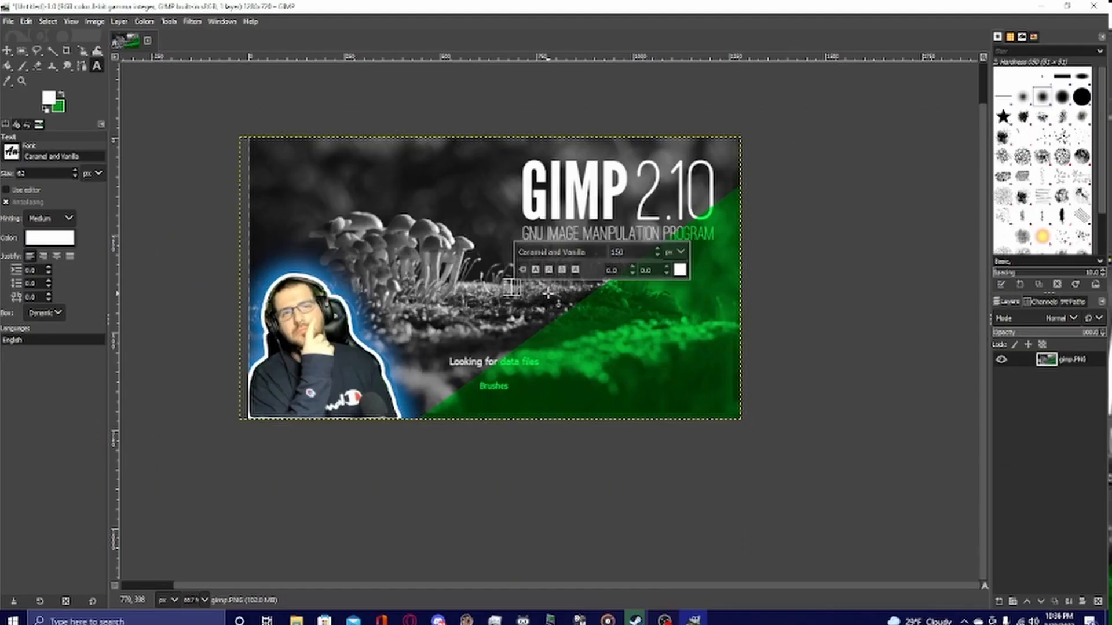
text(Let)
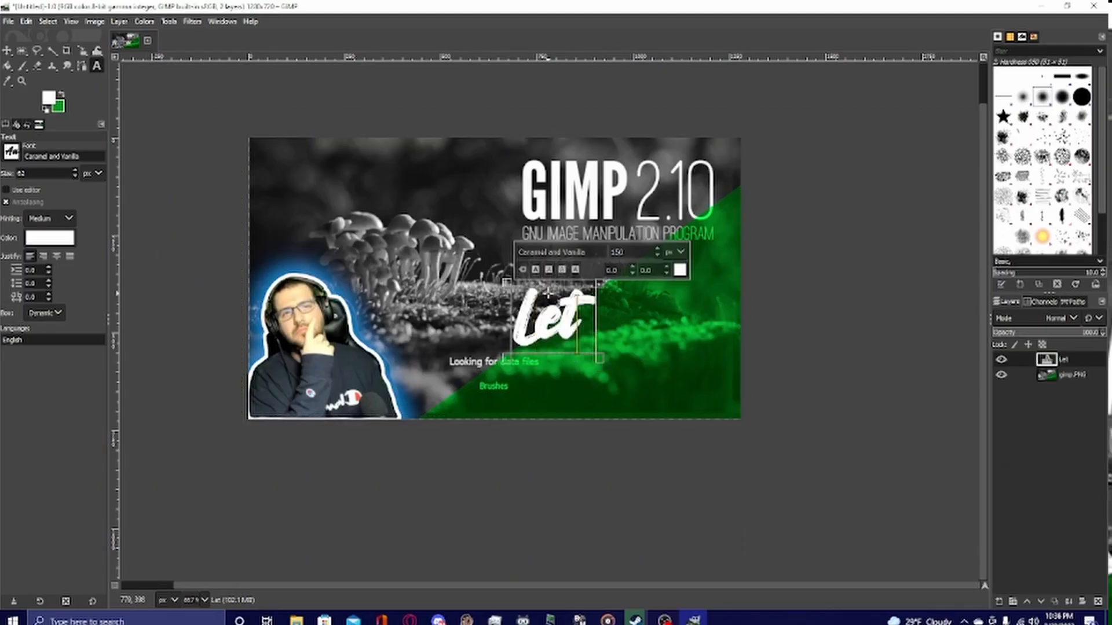
key(BackSpace)
key(BackSpace)
key(BackSpace)
text(Buil)
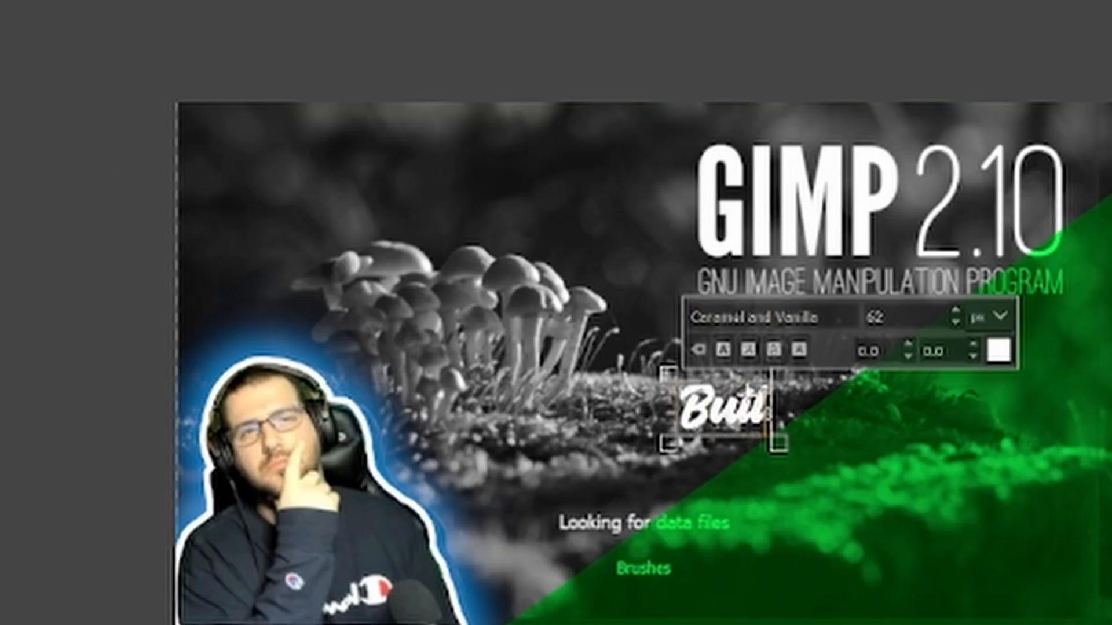
text(d)
key(BackSpace)
key(BackSpace)
key(BackSpace)
key(BackSpace)
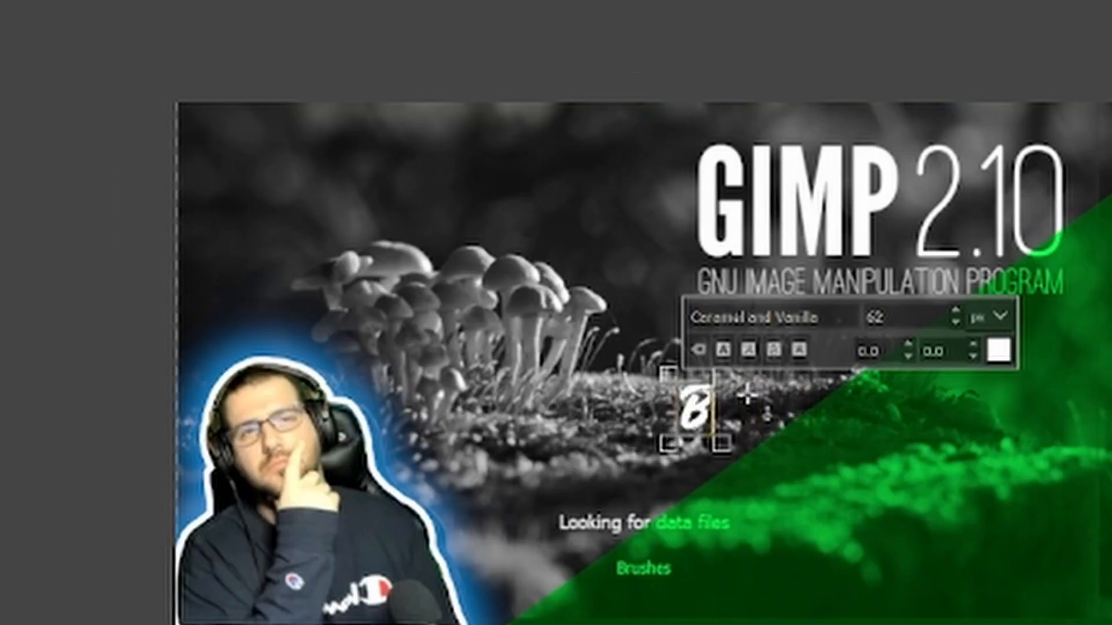
key(BackSpace)
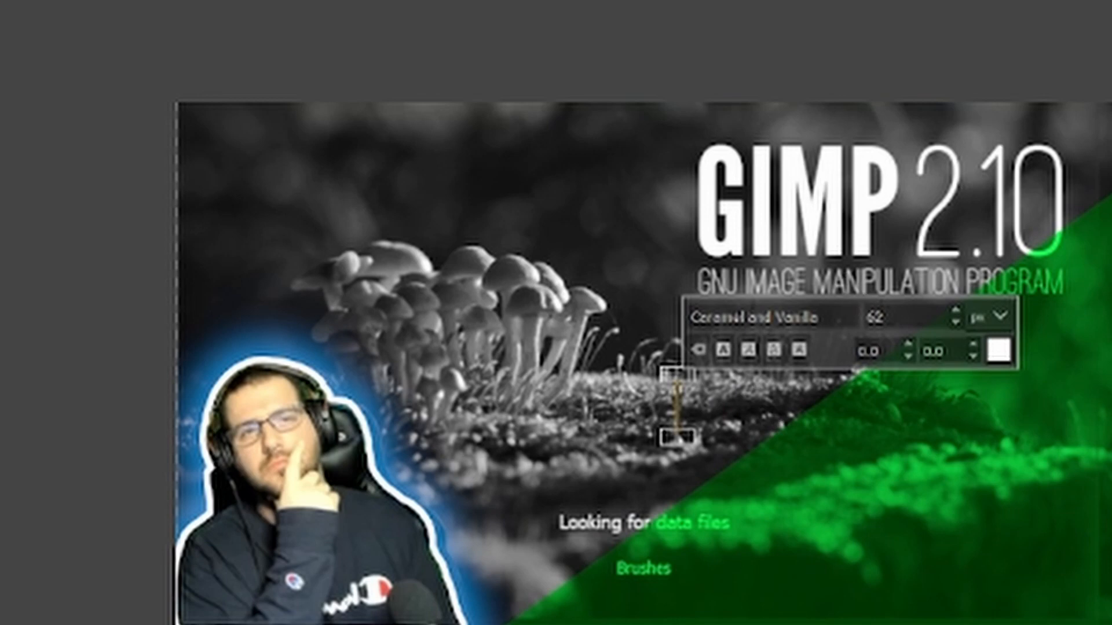
- Set the font size to 150 px and write "Build", "This" and "Thumbnail" on three separate lines
text(150)
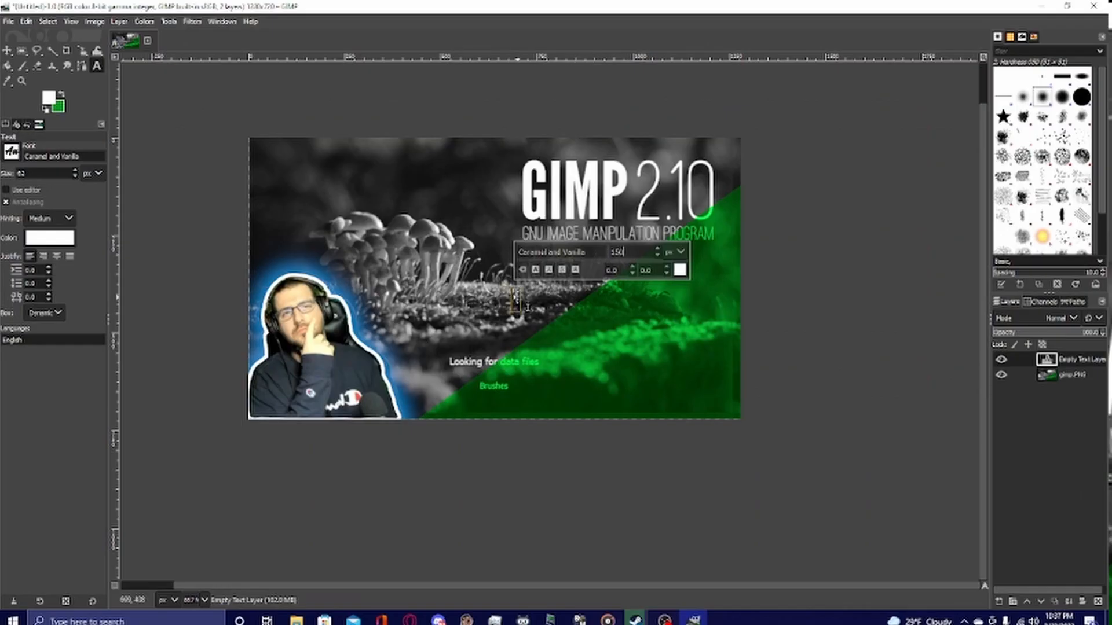
text(Build)
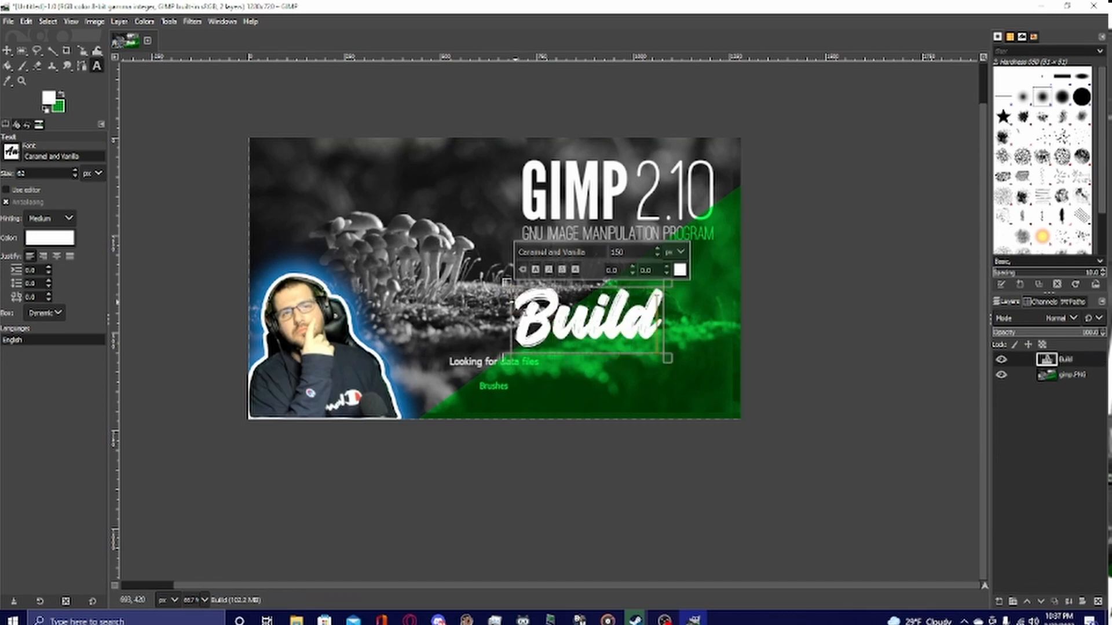
key(Return)
text(T)
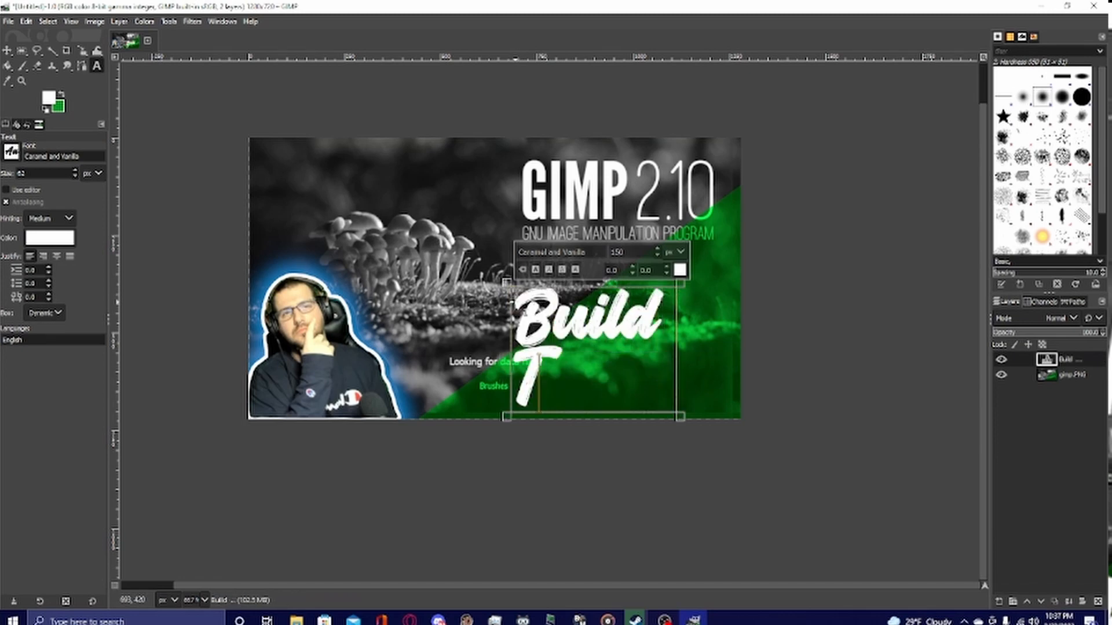
text(his)
key(Return)
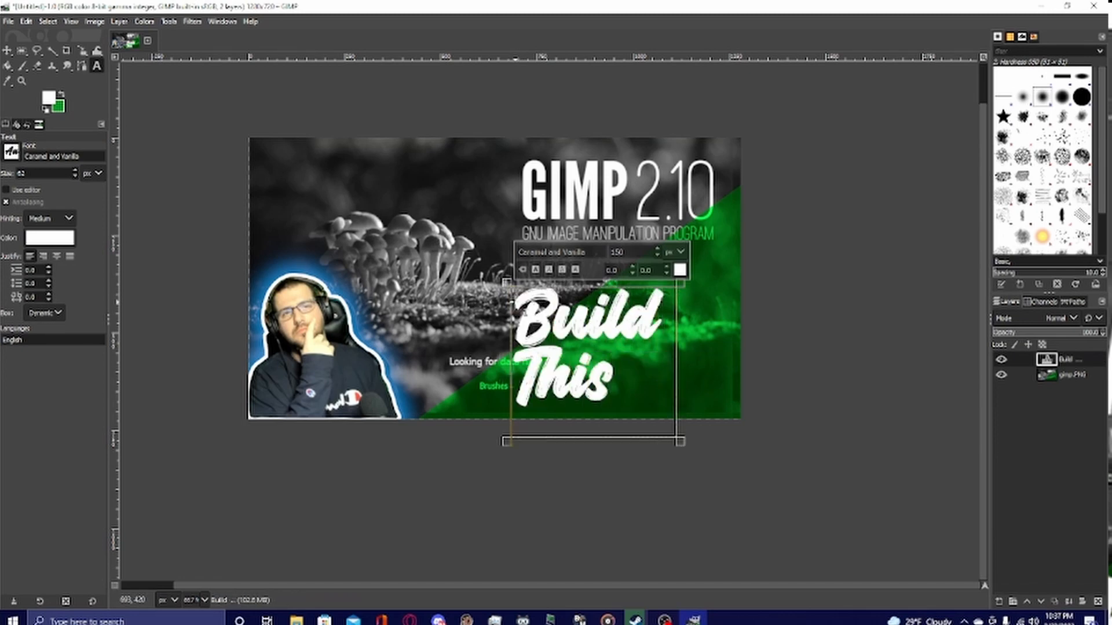
text(Thumbnail)
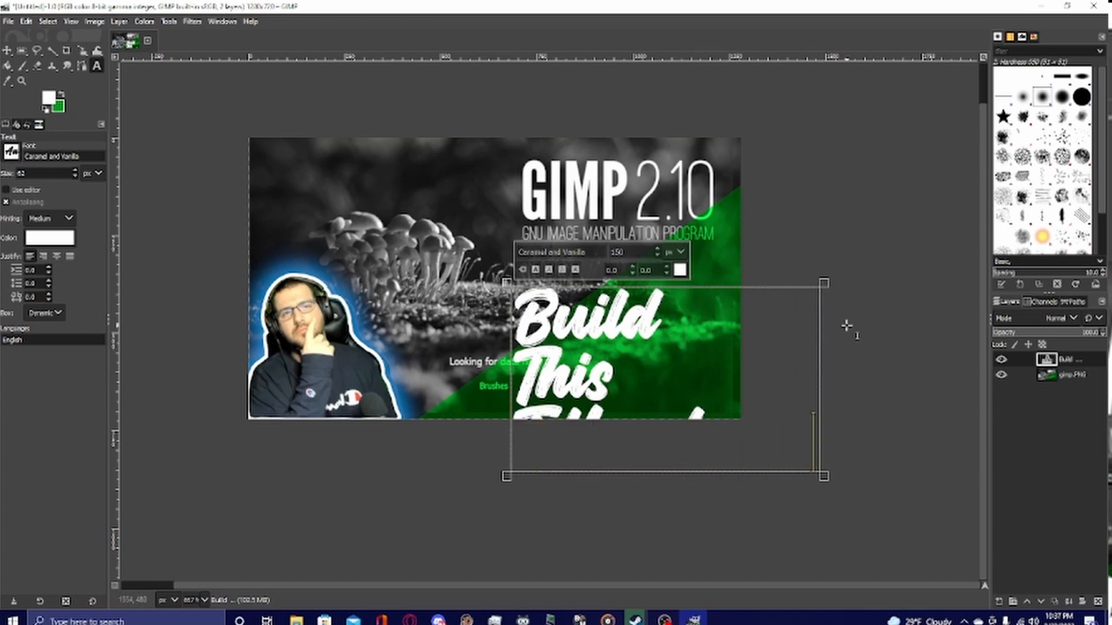
- Move the text block up and to the left so it fits inside the picture, and shift the background layer back into place
click(4, 53)
mouse_move(665, 392)
mouse_down()
mouse_move(678, 386)
mouse_move(661, 386)
mouse_up()
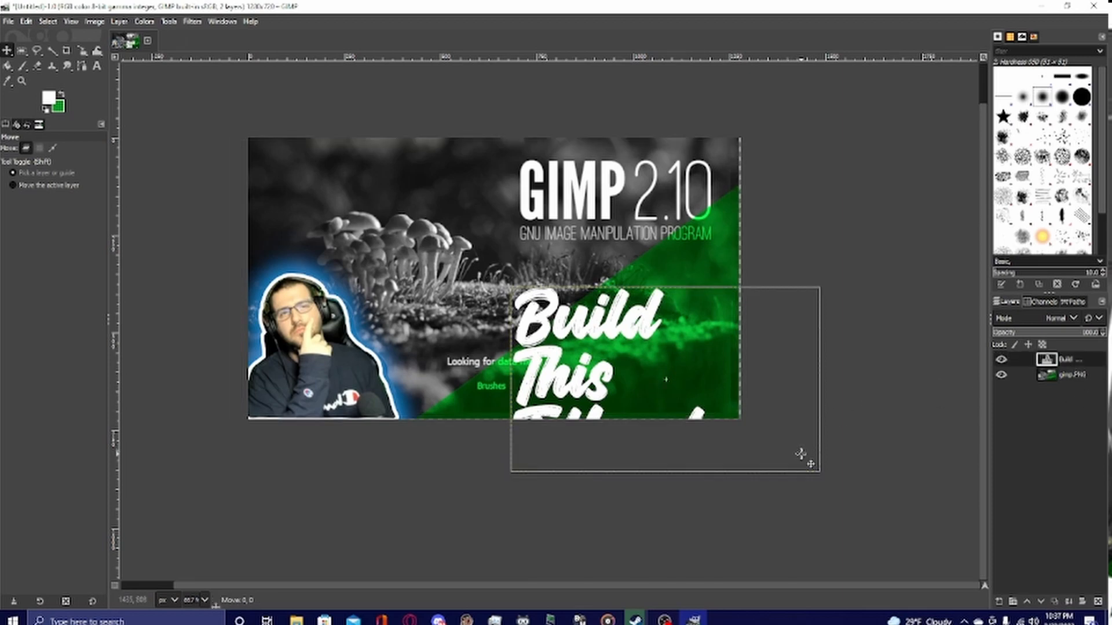
drag(801, 454, 717, 401)
click(683, 161)
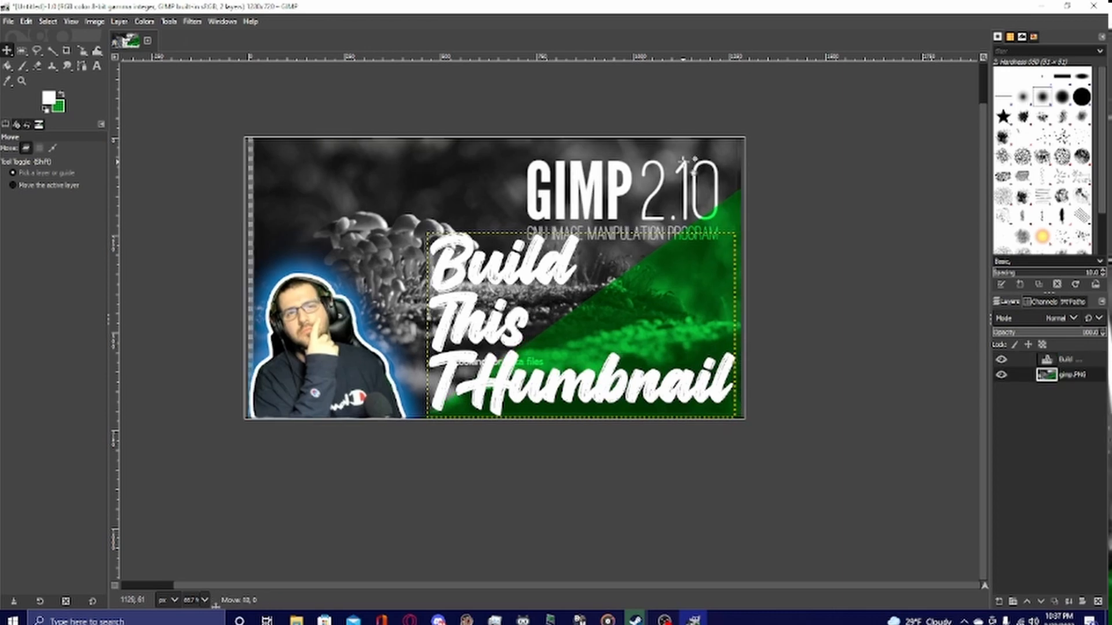
drag(684, 161, 680, 160)
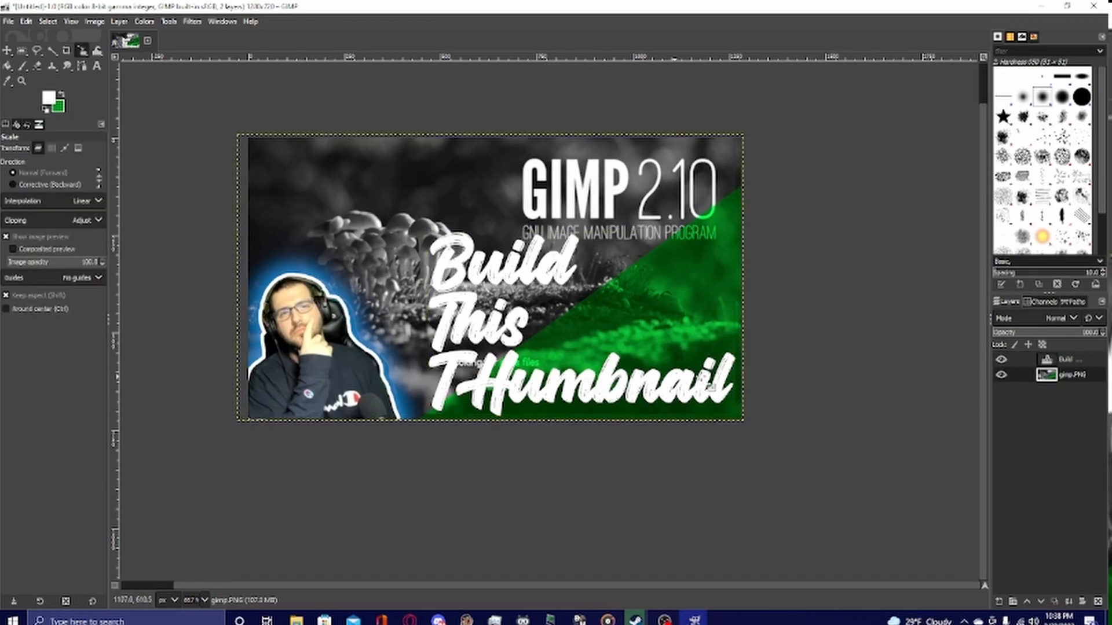
- Select the text layer and scale it down proportionally so it takes up less of the picture
click(1081, 360)
click(598, 354)
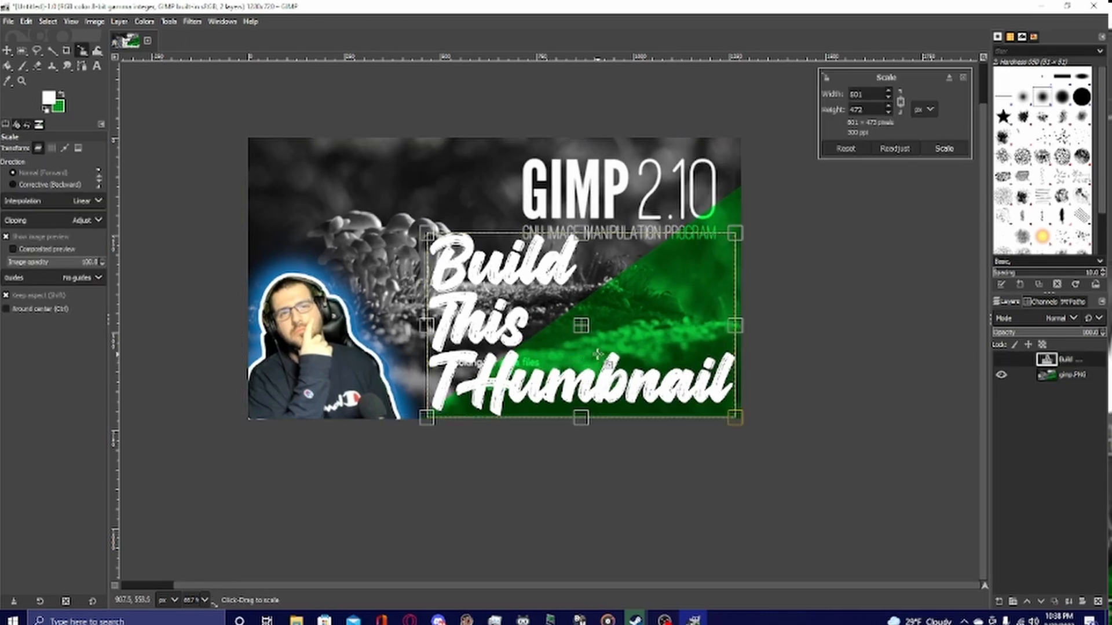
drag(598, 355, 519, 303)
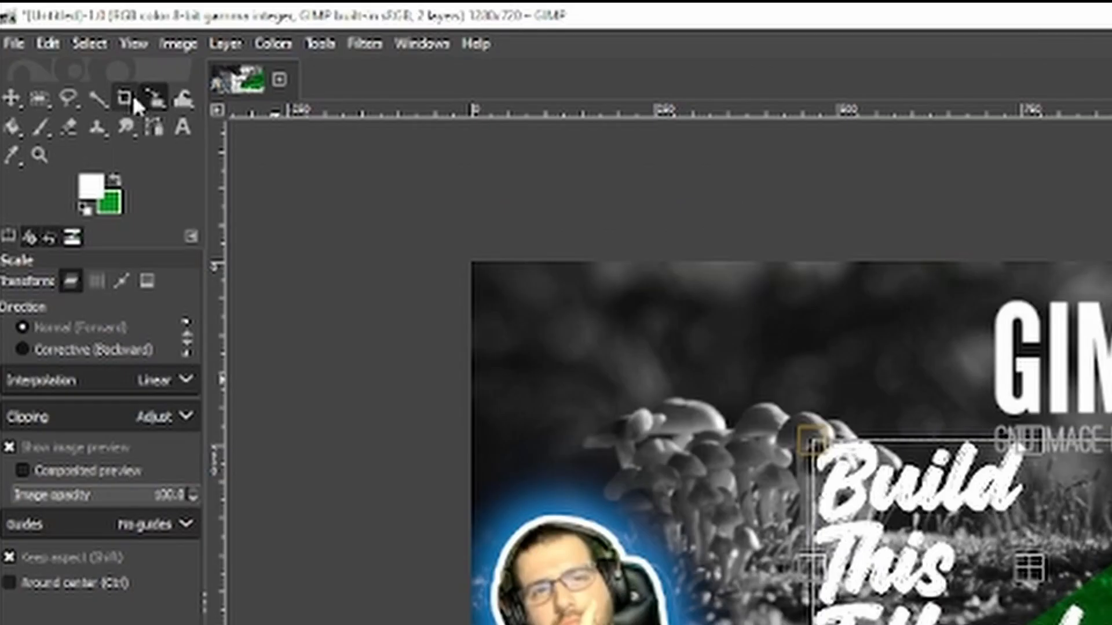
click(154, 101)
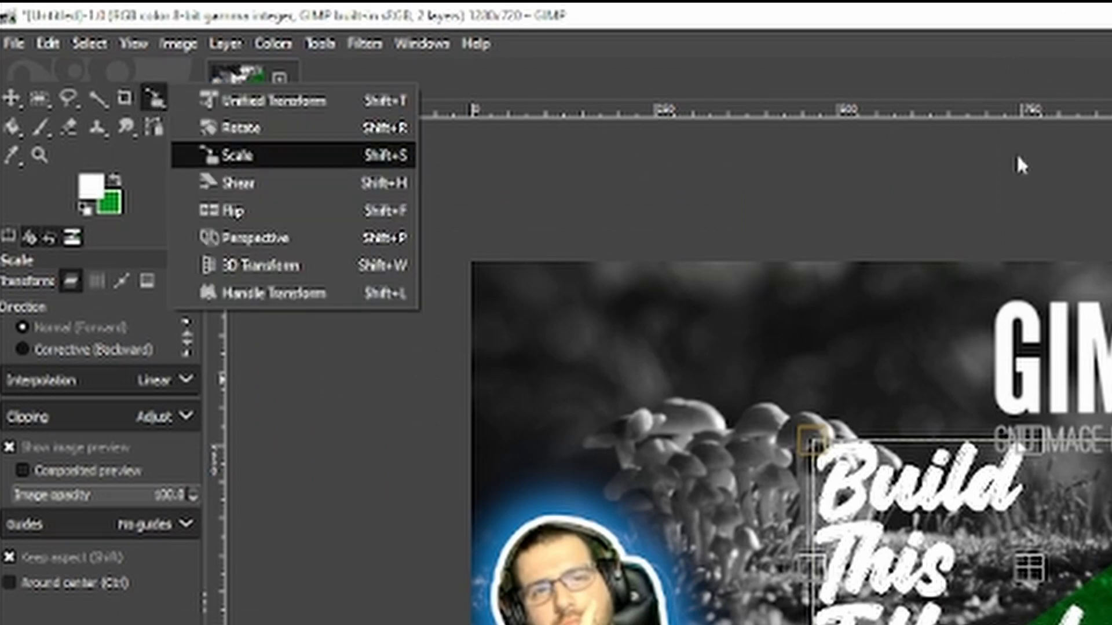
key(Escape)
key(Escape)
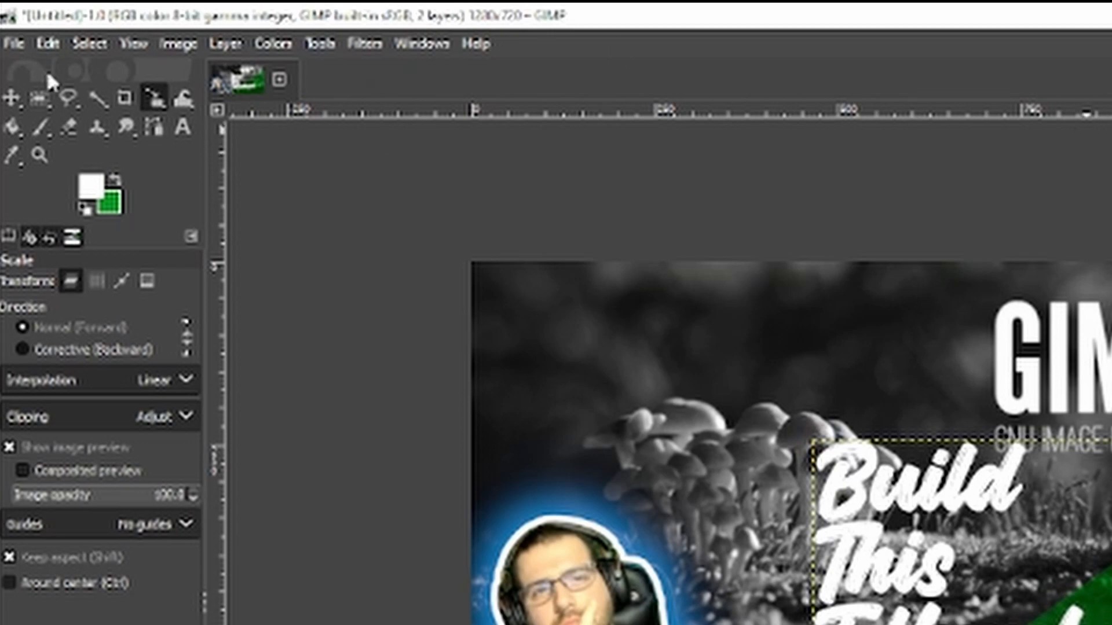
- Rotate the text layer by about -24.34° so its lines slope upward along the green diagonal
click(153, 100)
click(241, 124)
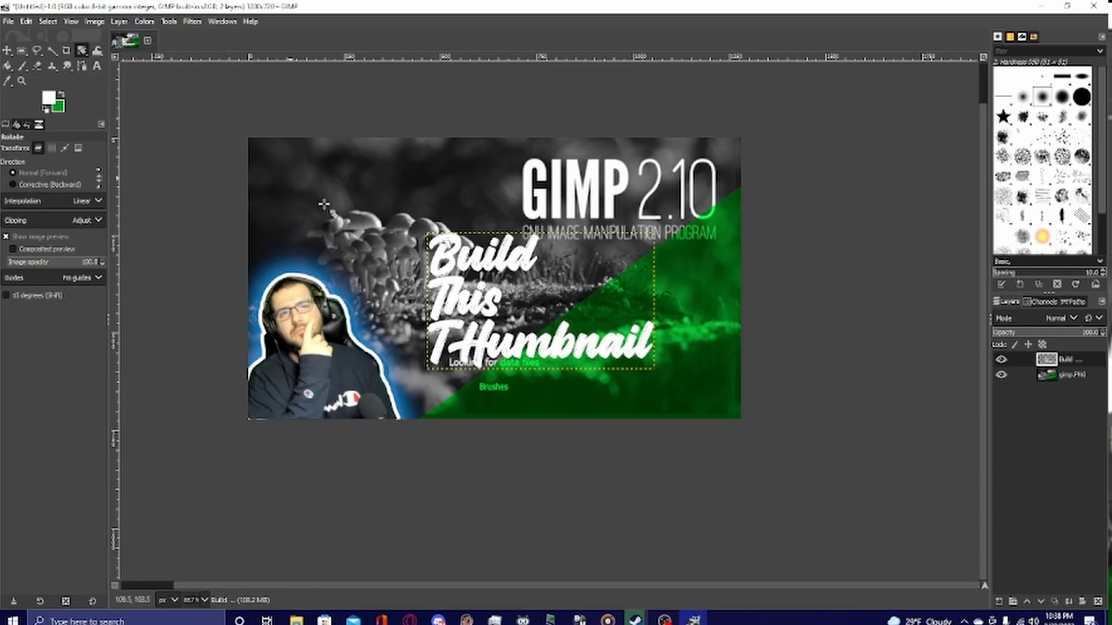
click(531, 322)
drag(579, 342, 604, 296)
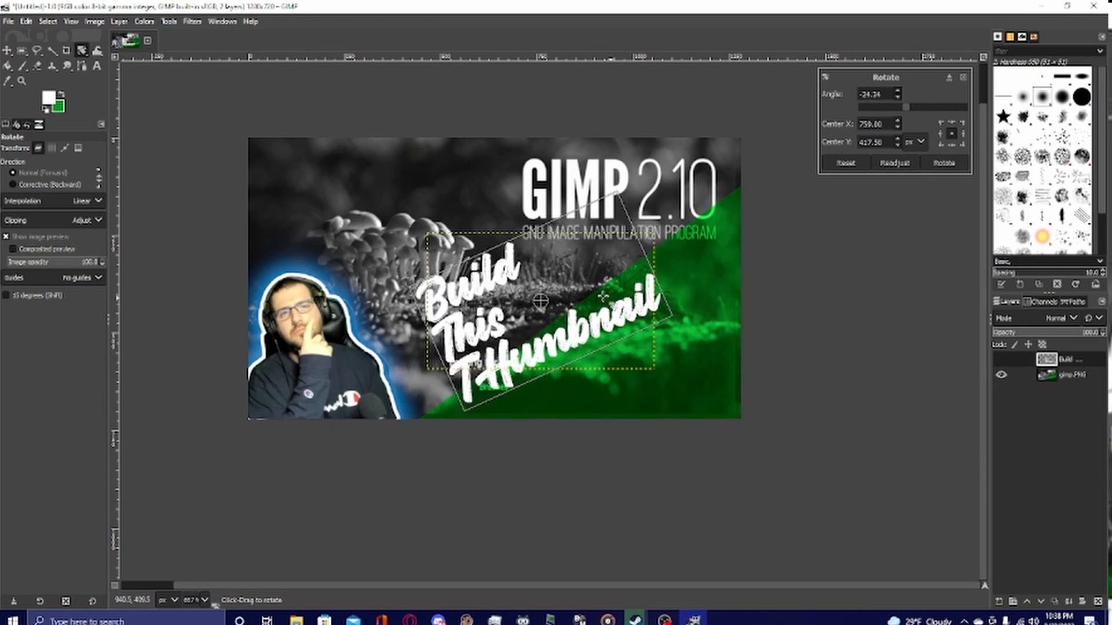
click(944, 162)
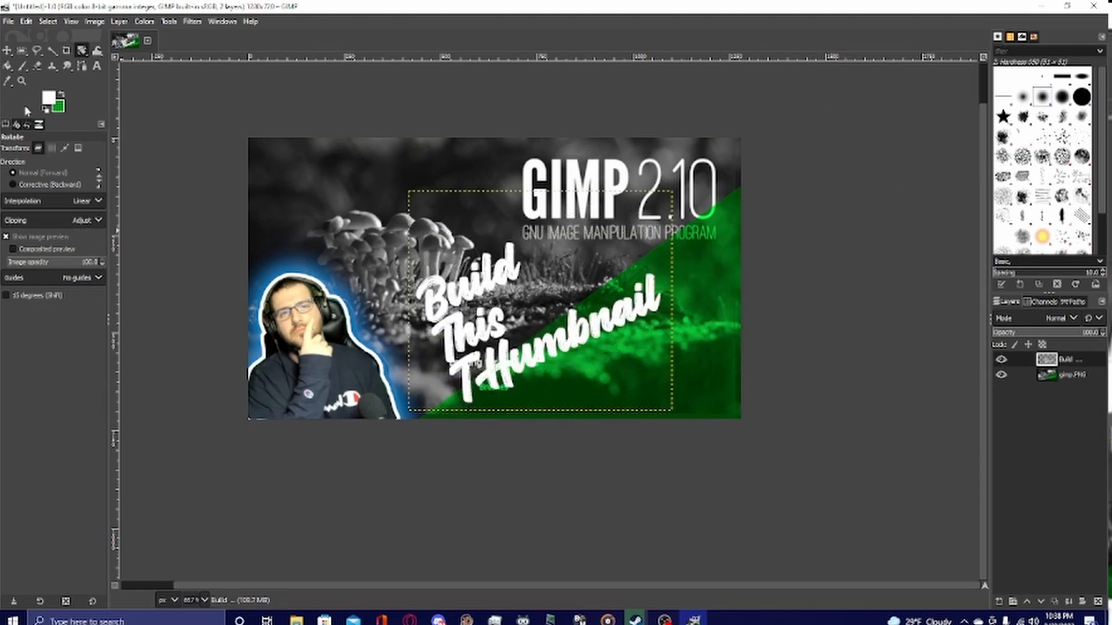
- Move the rotated text down and to the right onto the green corner, undoing the accidental shift of the background layer
click(8, 51)
mouse_move(541, 362)
mouse_down()
mouse_move(585, 360)
mouse_move(541, 363)
mouse_up()
click(1011, 361)
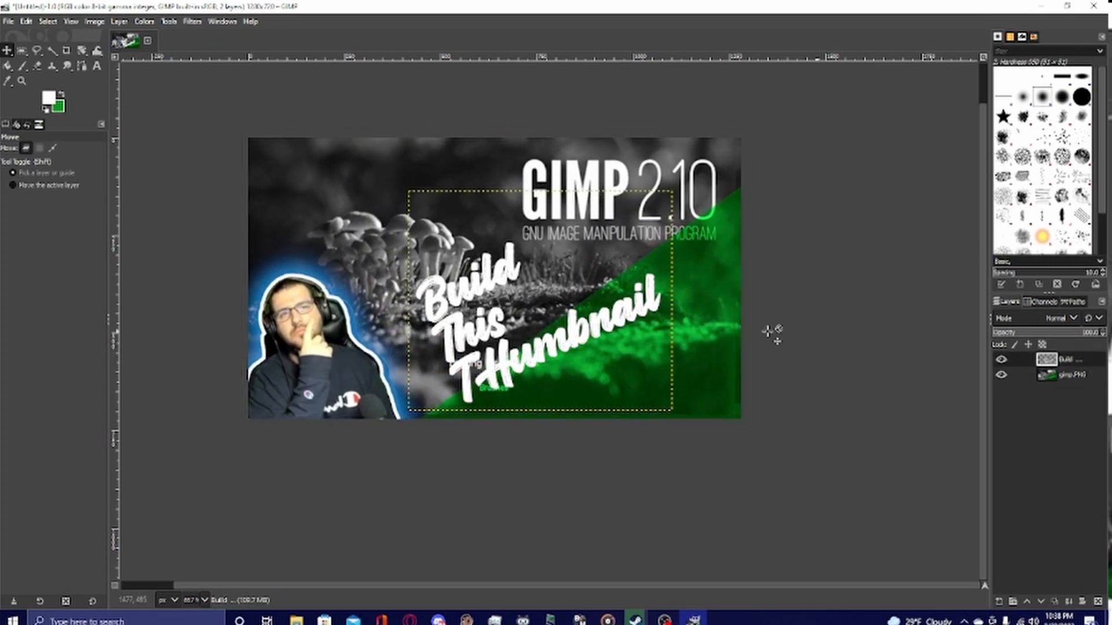
drag(594, 395, 592, 396)
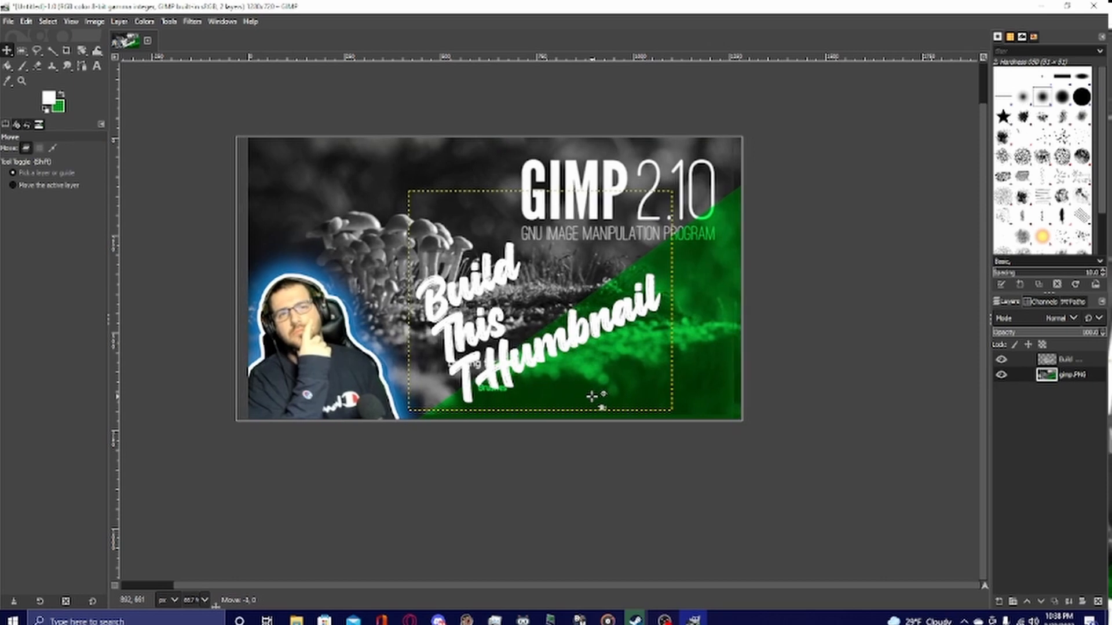
key(ctrl+z)
click(490, 339)
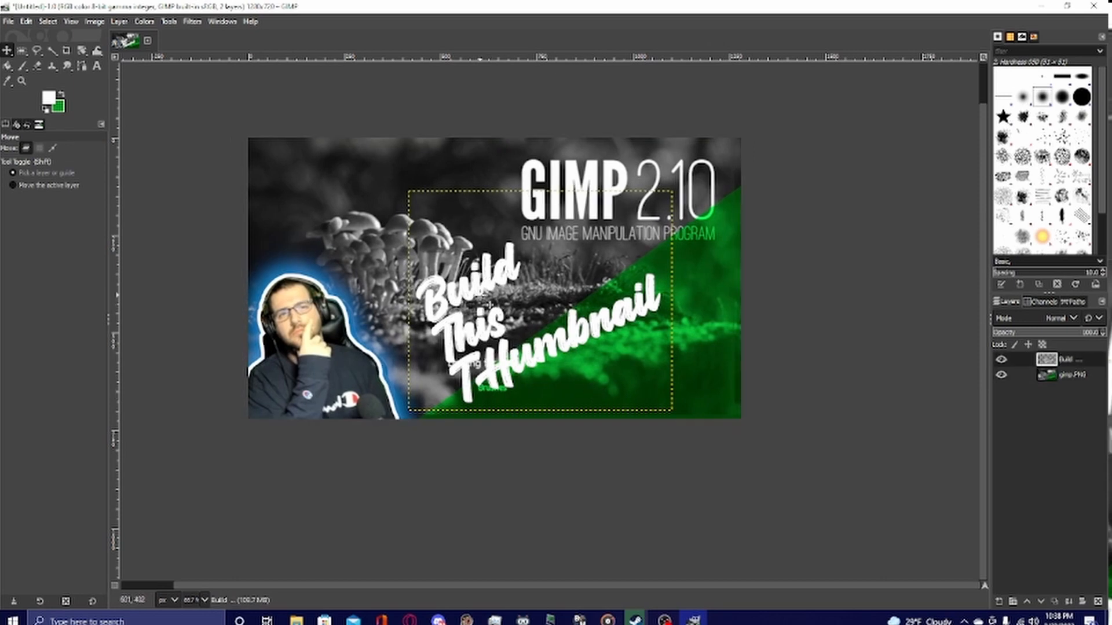
click(488, 330)
drag(490, 305, 584, 336)
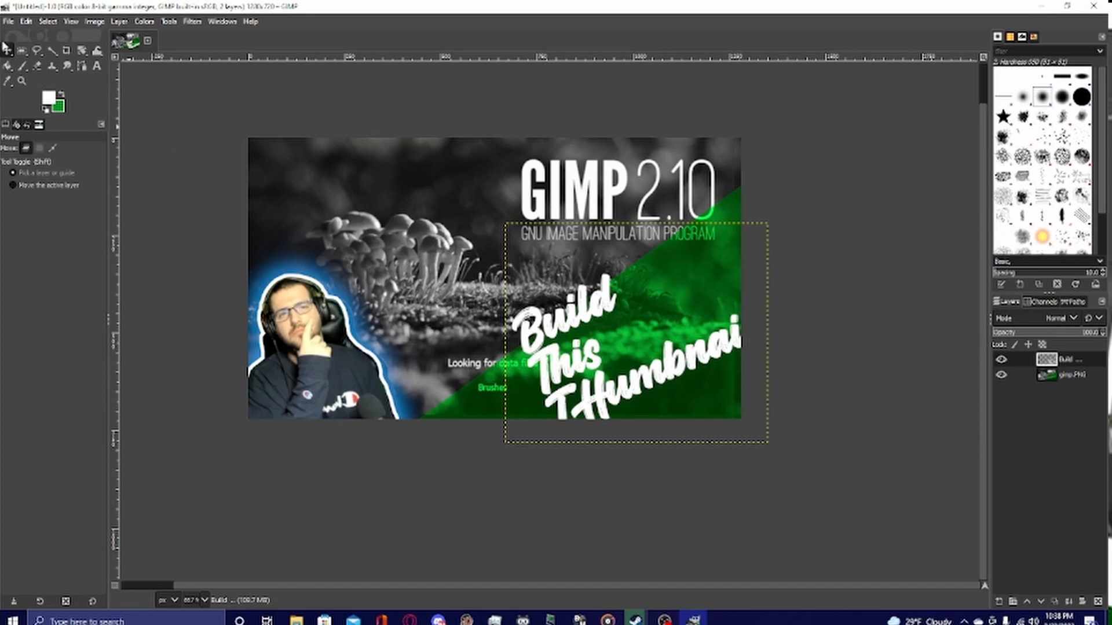
- Scale the text layer down to about 575 × 533 px and fit it into the green corner of the picture
right_click(81, 50)
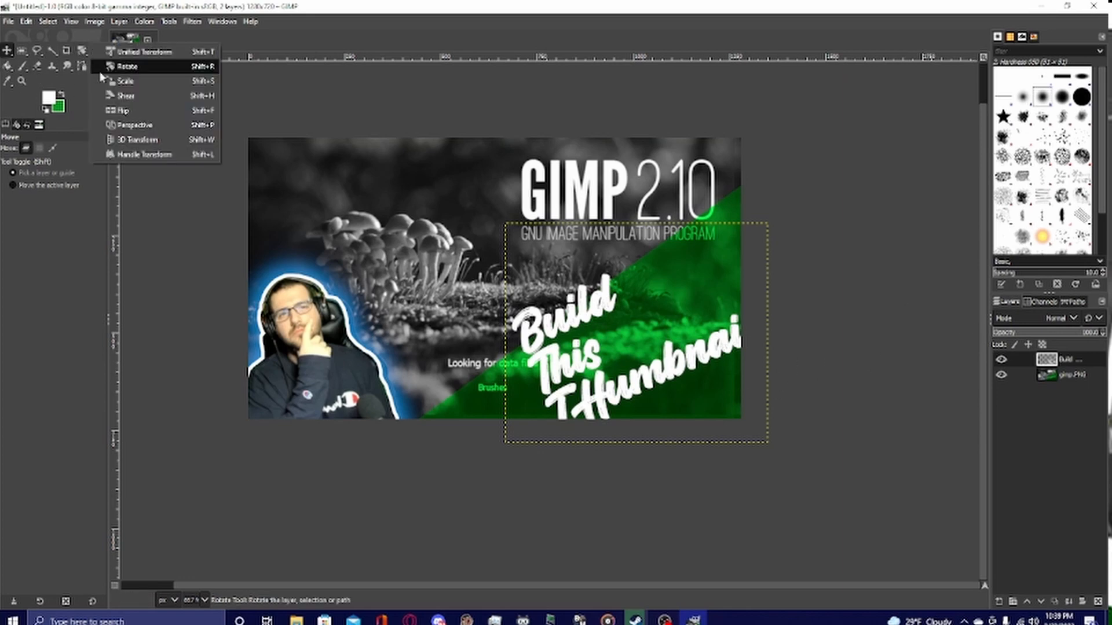
click(118, 82)
click(682, 346)
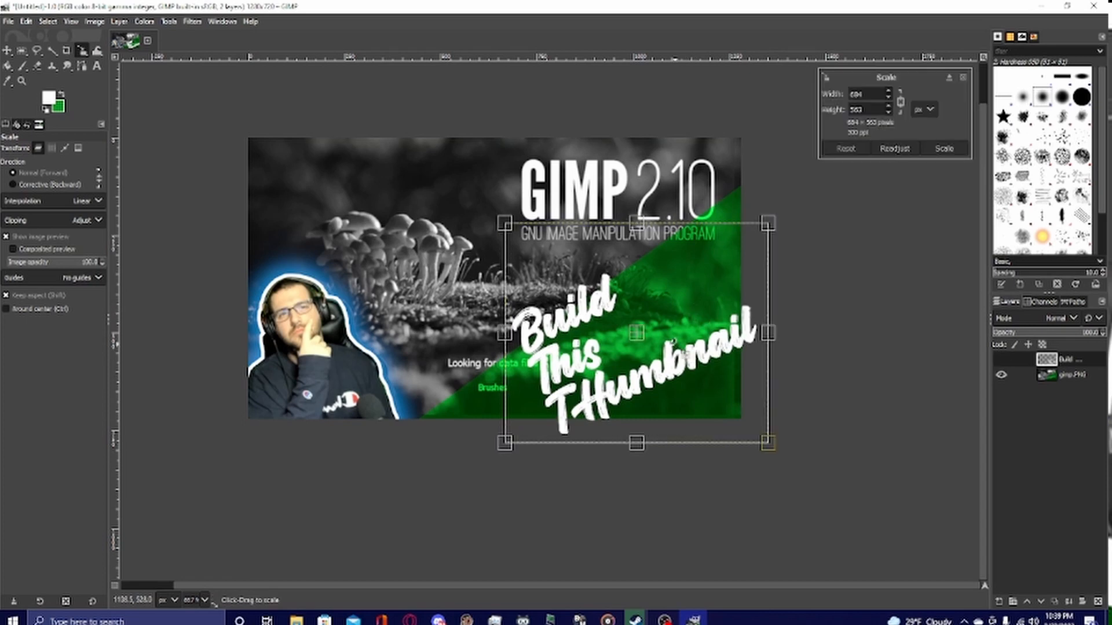
drag(769, 228, 737, 244)
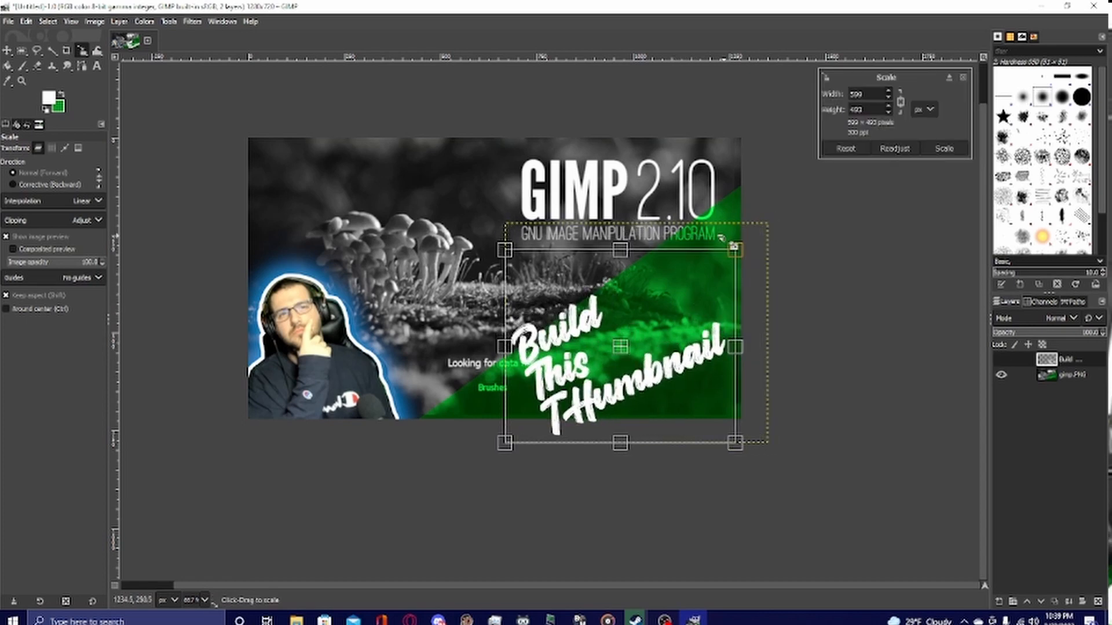
drag(628, 353, 648, 337)
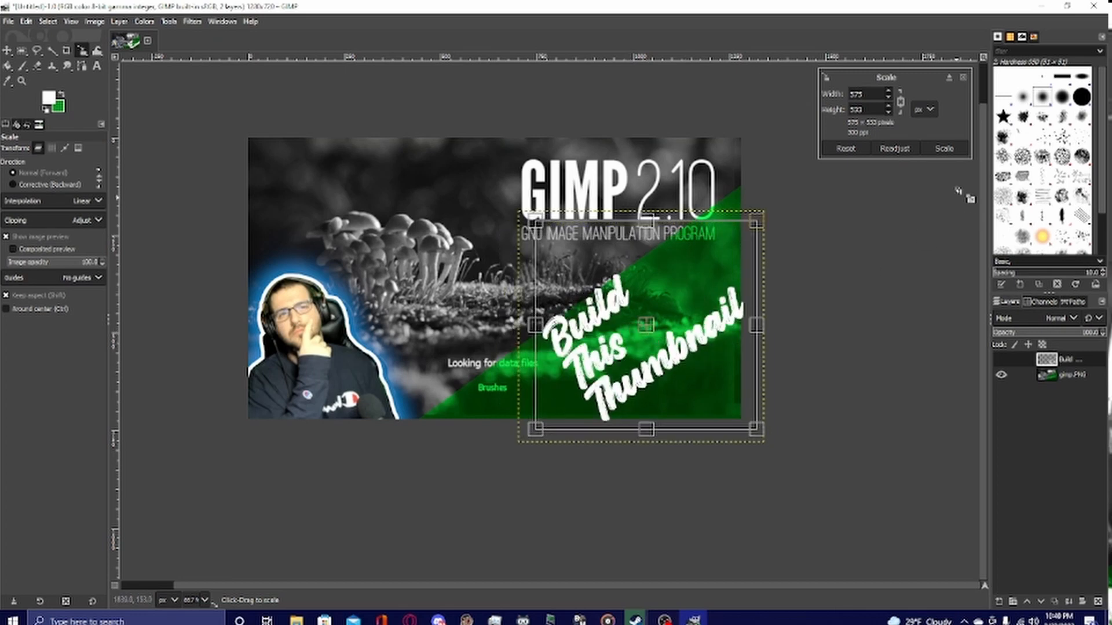
click(944, 148)
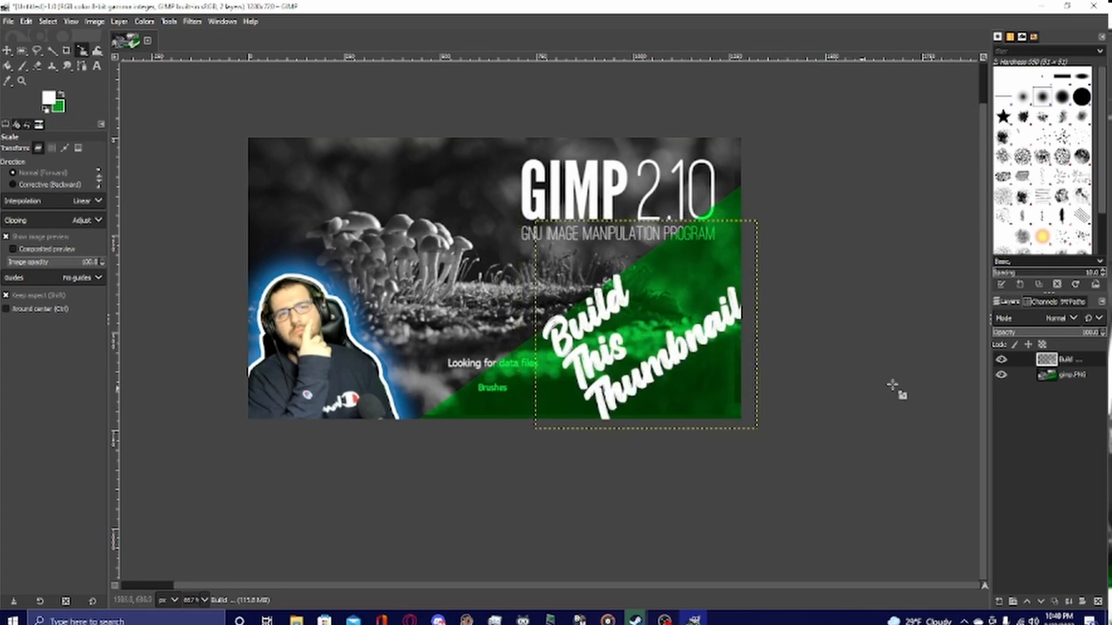
- Duplicate the text layer twice so that three copies of it are stacked above the background
right_click(1065, 359)
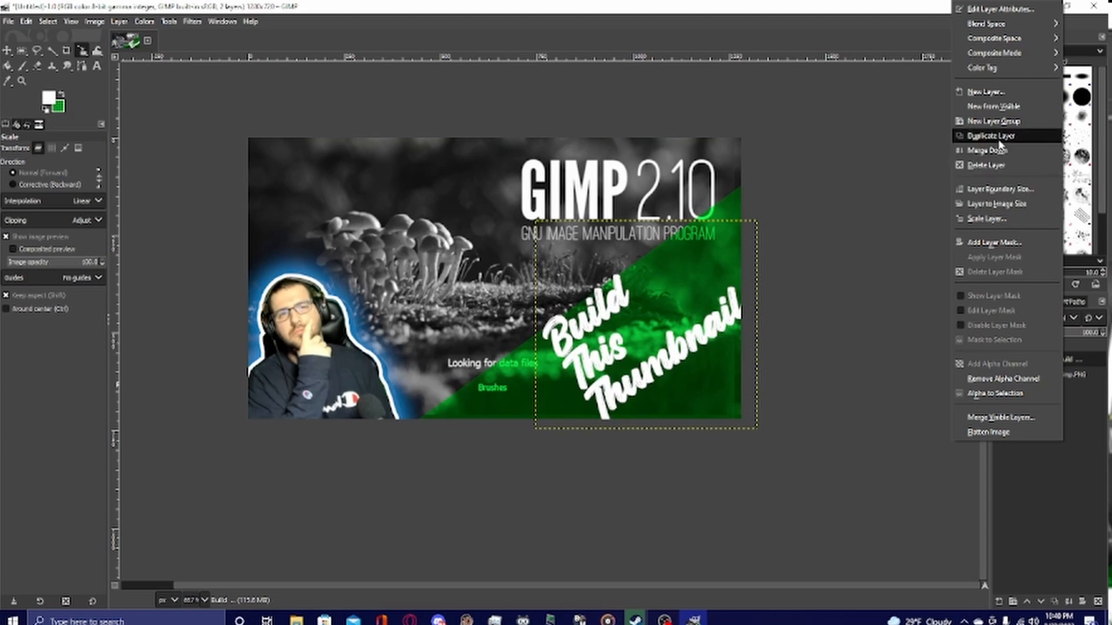
click(1000, 150)
right_click(1078, 364)
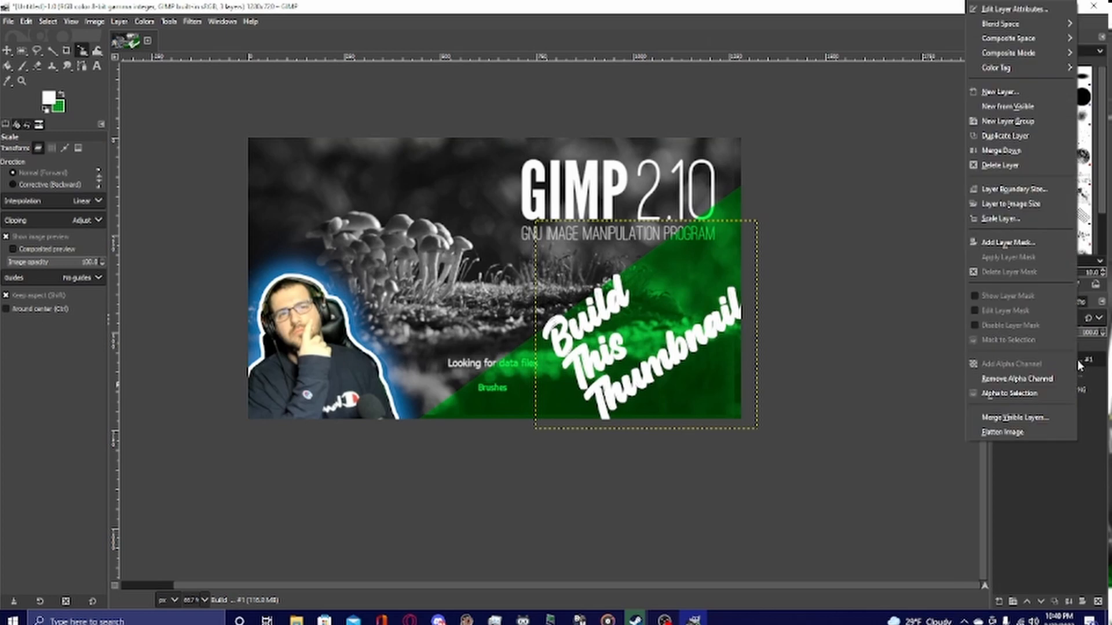
click(1005, 136)
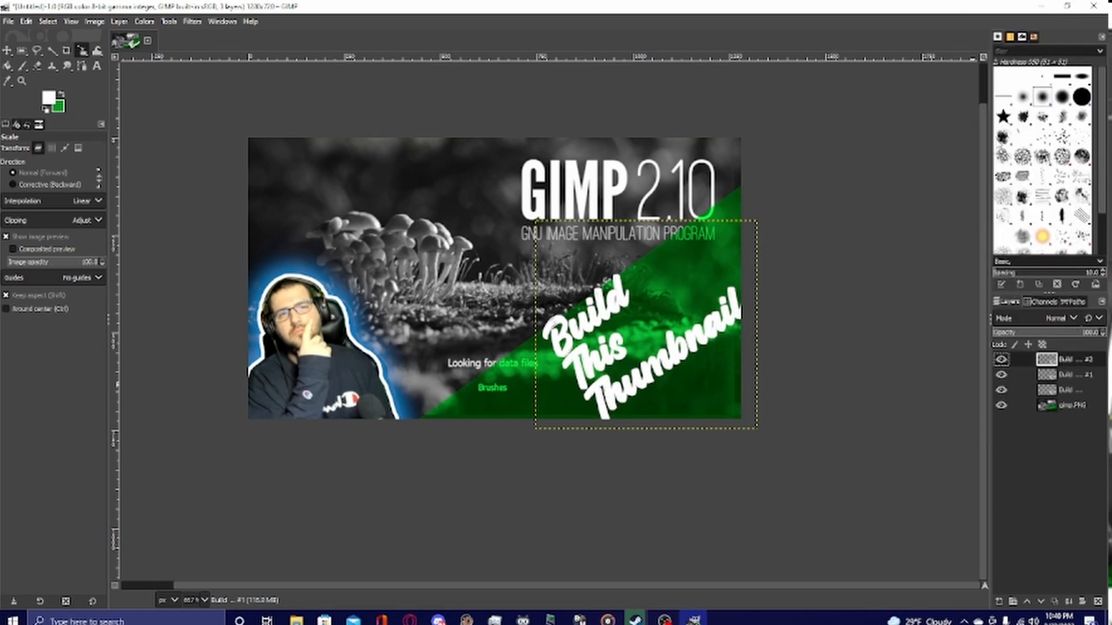
- Make the middle of the three text layers active and create a selection from its alpha channel
click(1064, 391)
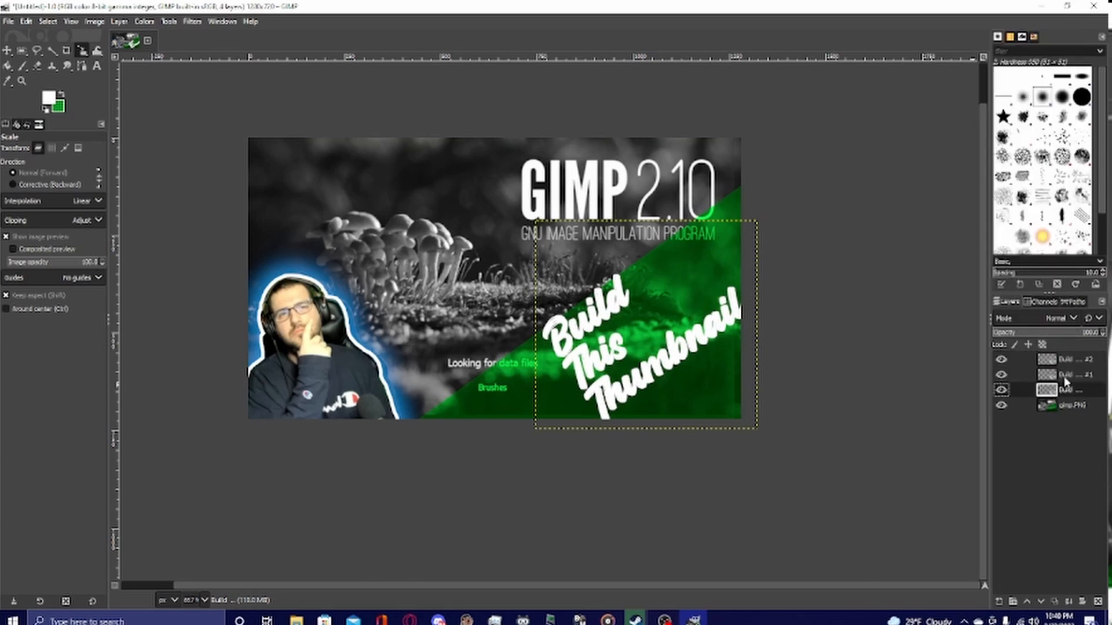
click(1065, 376)
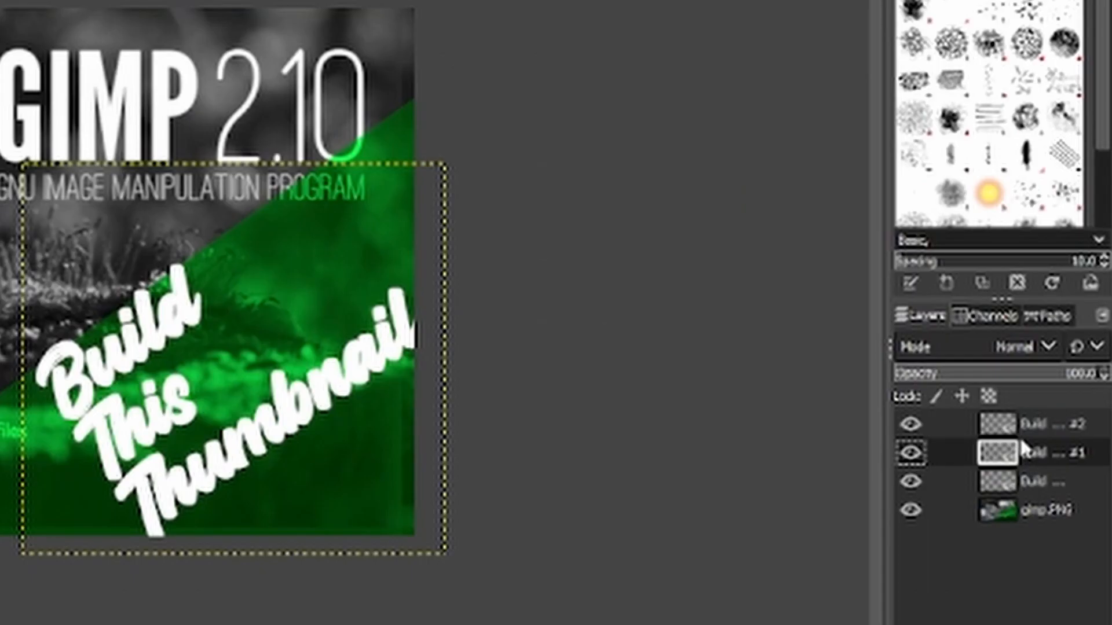
right_click(1041, 452)
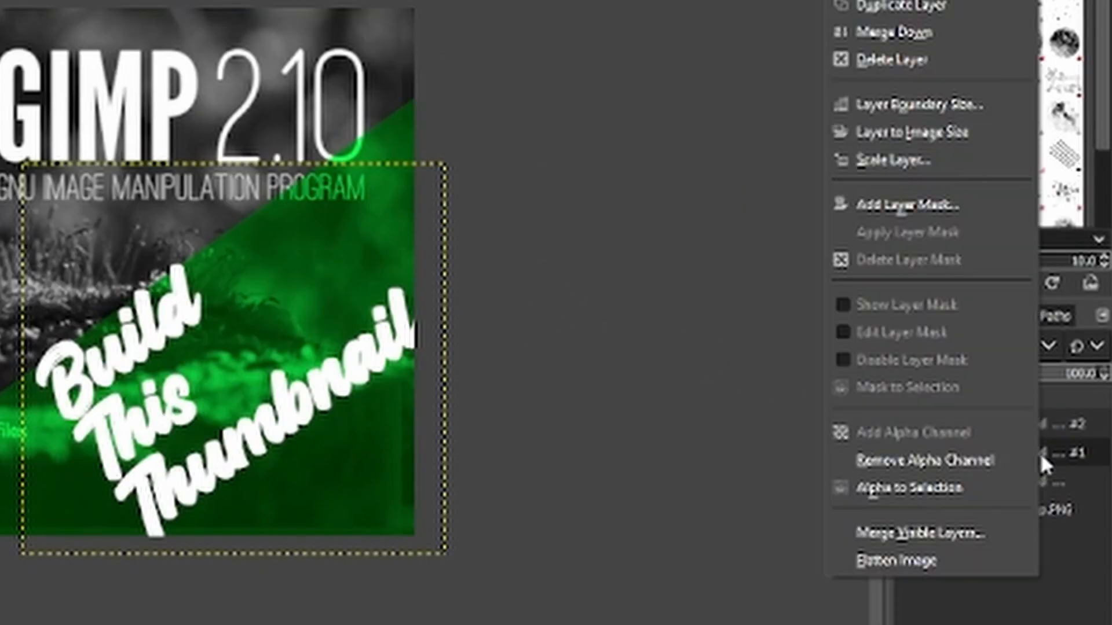
click(961, 487)
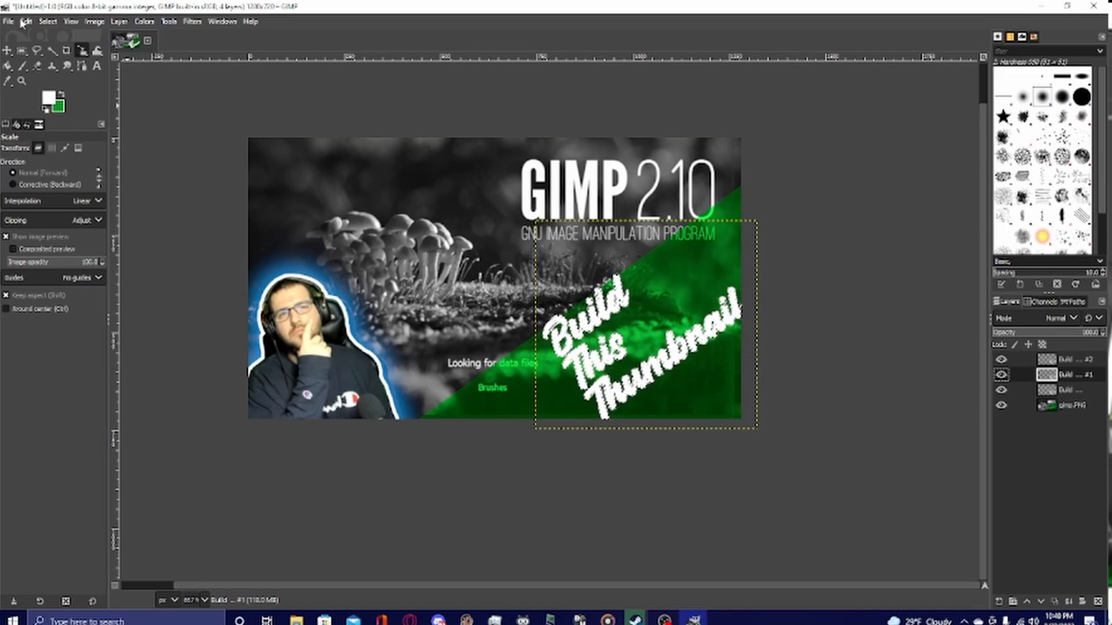
- Grow the selection around the middle text layer's lettering by 6 px
click(44, 21)
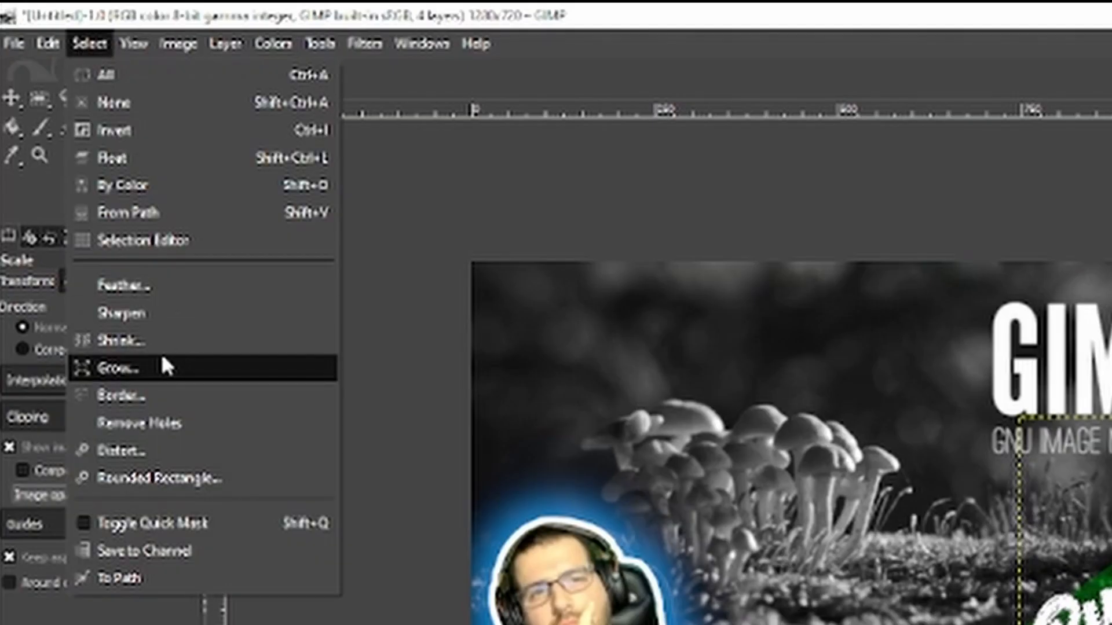
click(85, 182)
click(198, 384)
click(198, 384)
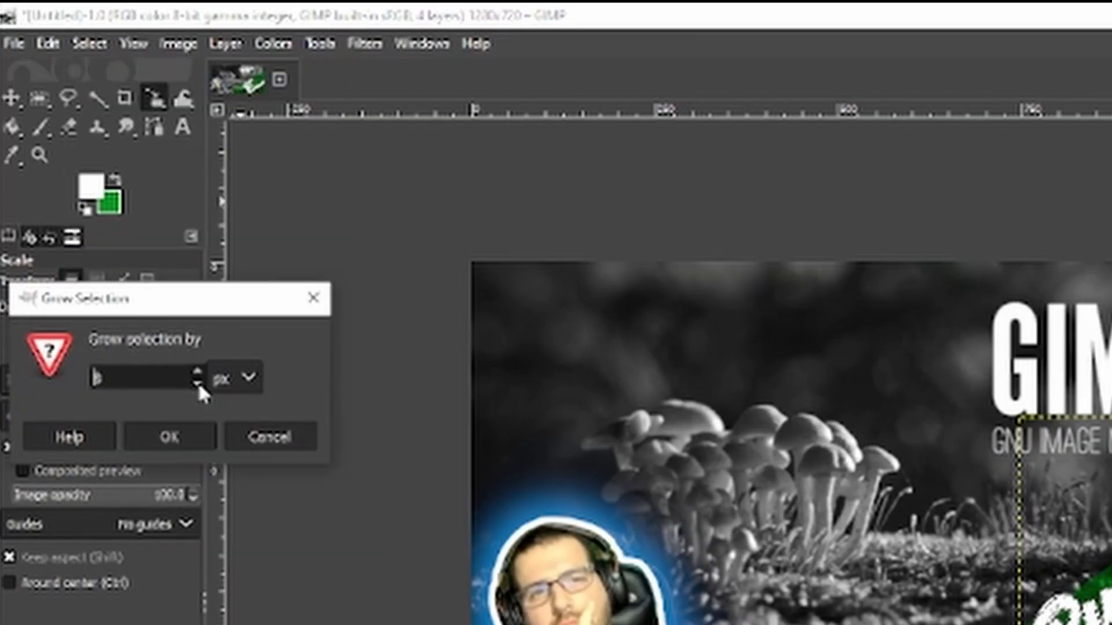
click(199, 385)
click(198, 384)
click(199, 384)
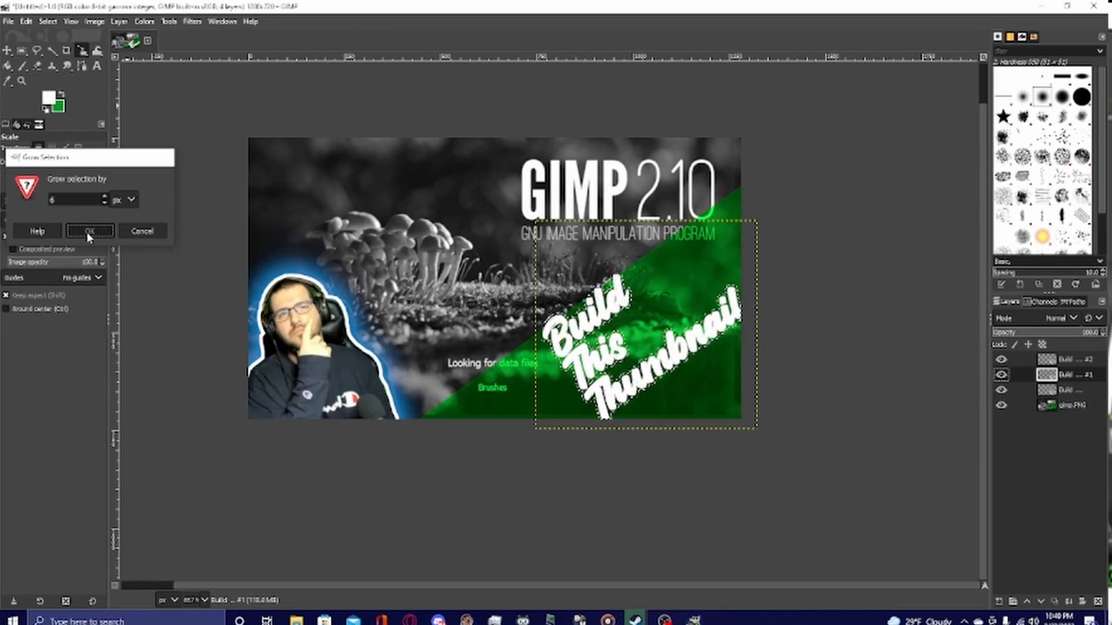
click(162, 436)
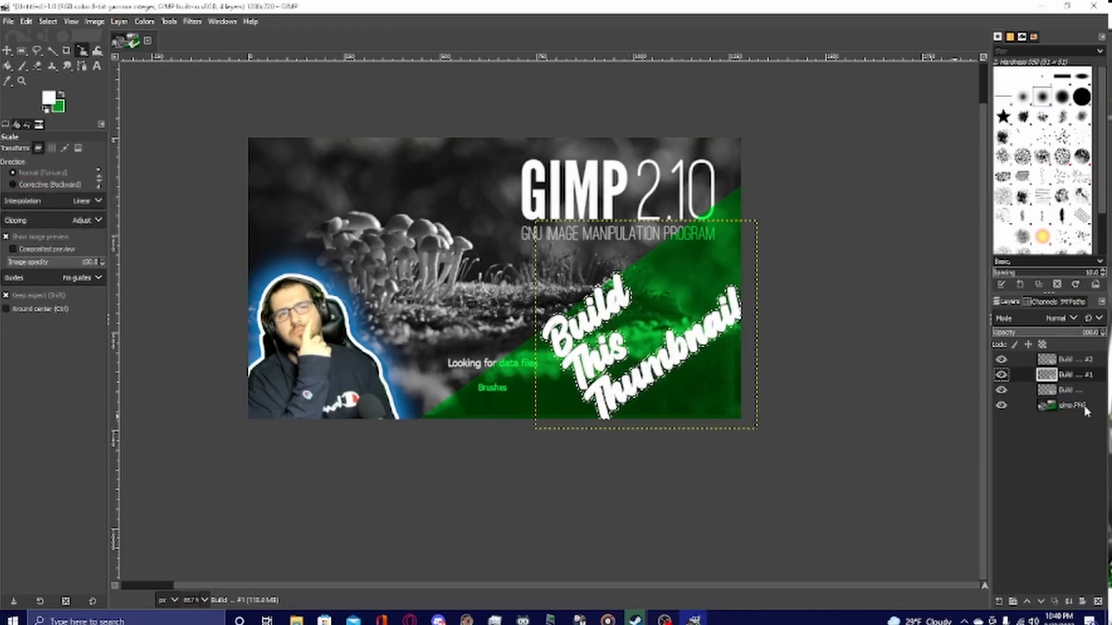
- Set the background color to near-black (010903) and fill the grown selection on the middle text layer with it
click(27, 21)
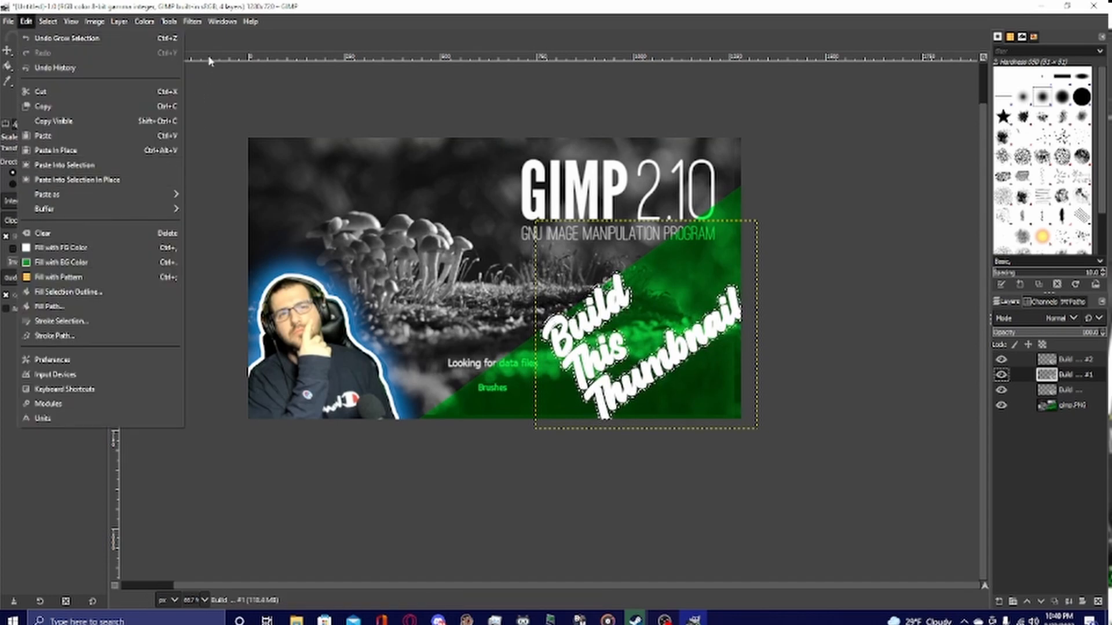
click(216, 38)
click(60, 109)
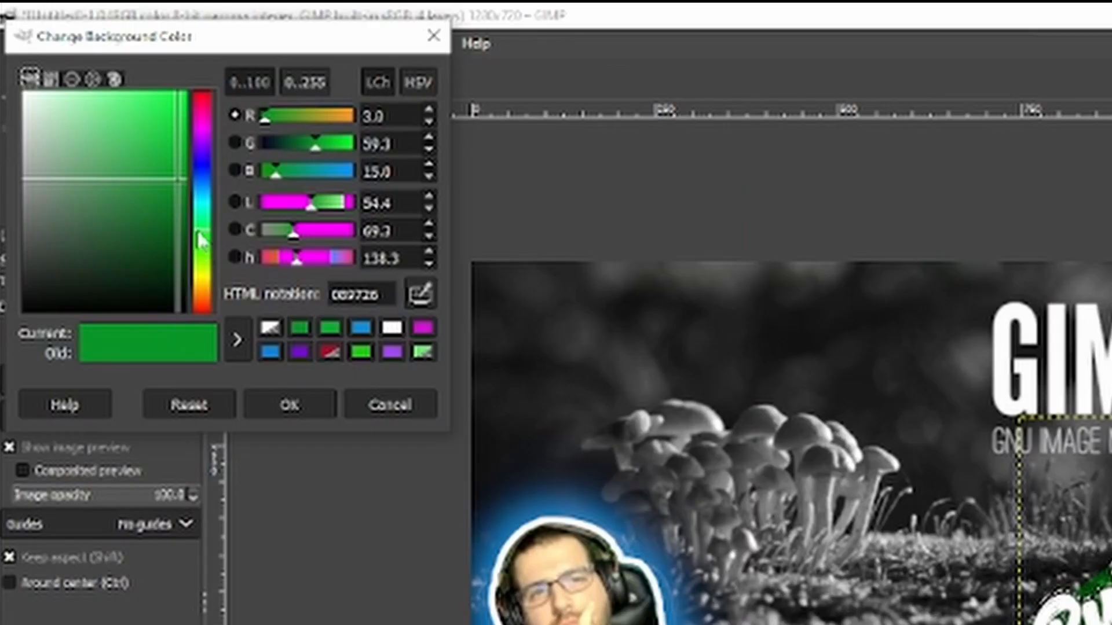
click(165, 303)
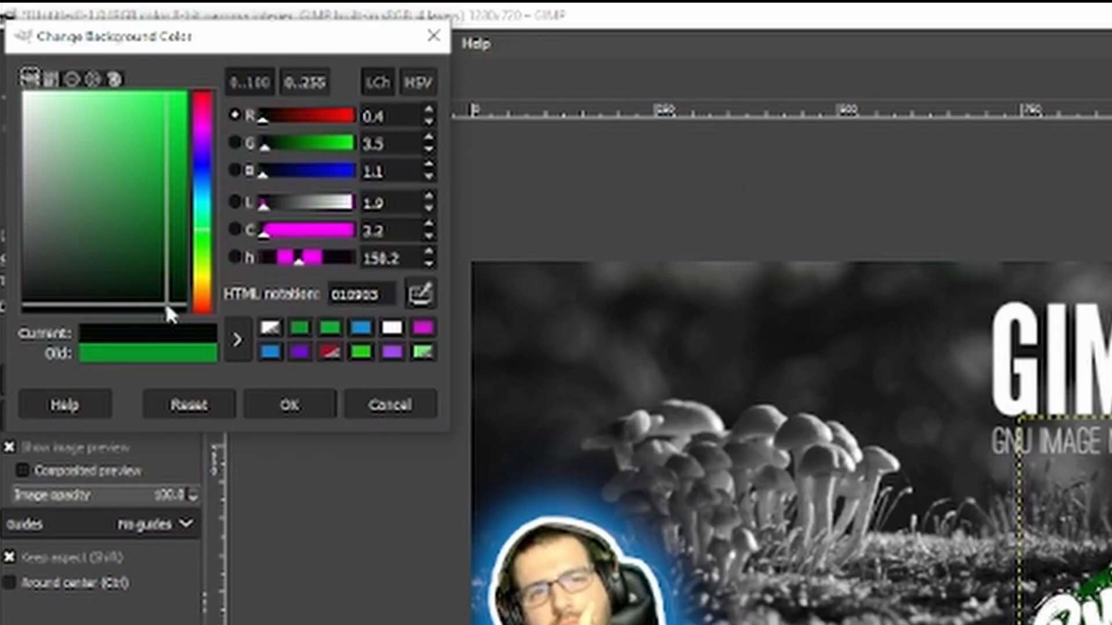
click(254, 399)
click(46, 43)
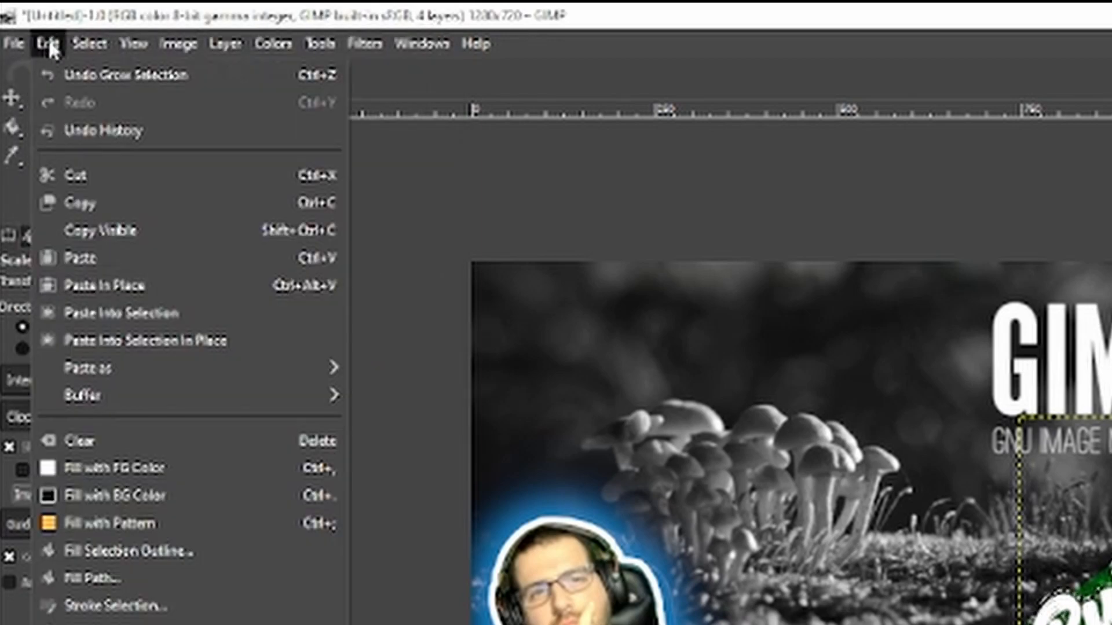
click(127, 489)
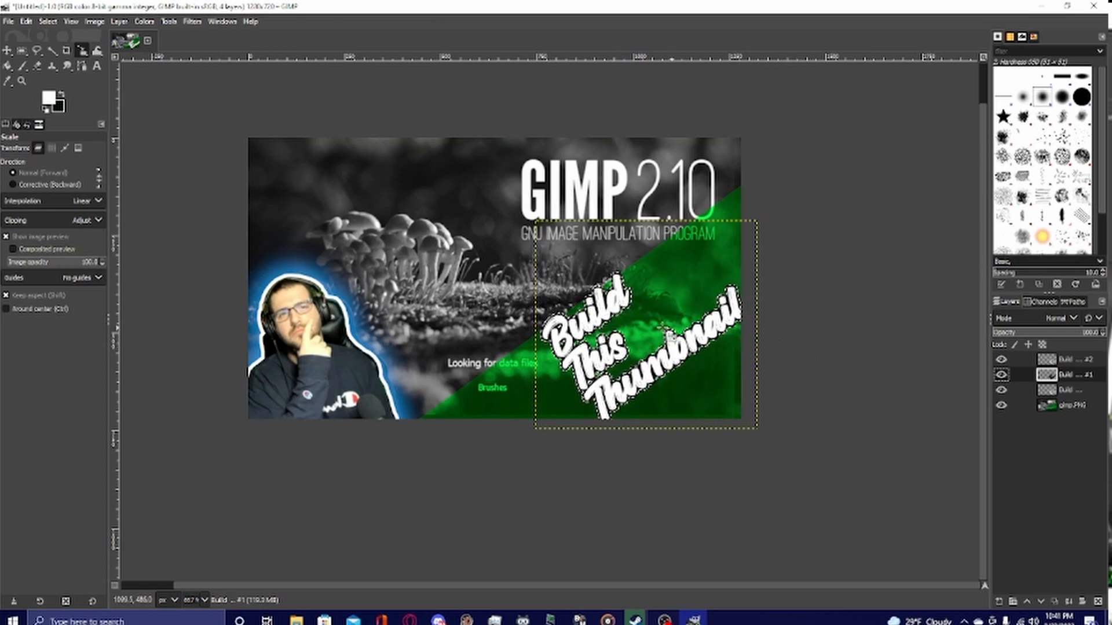
- Shift the black lettering slightly down and to the left as a drop shadow and anchor the floating selection
click(751, 235)
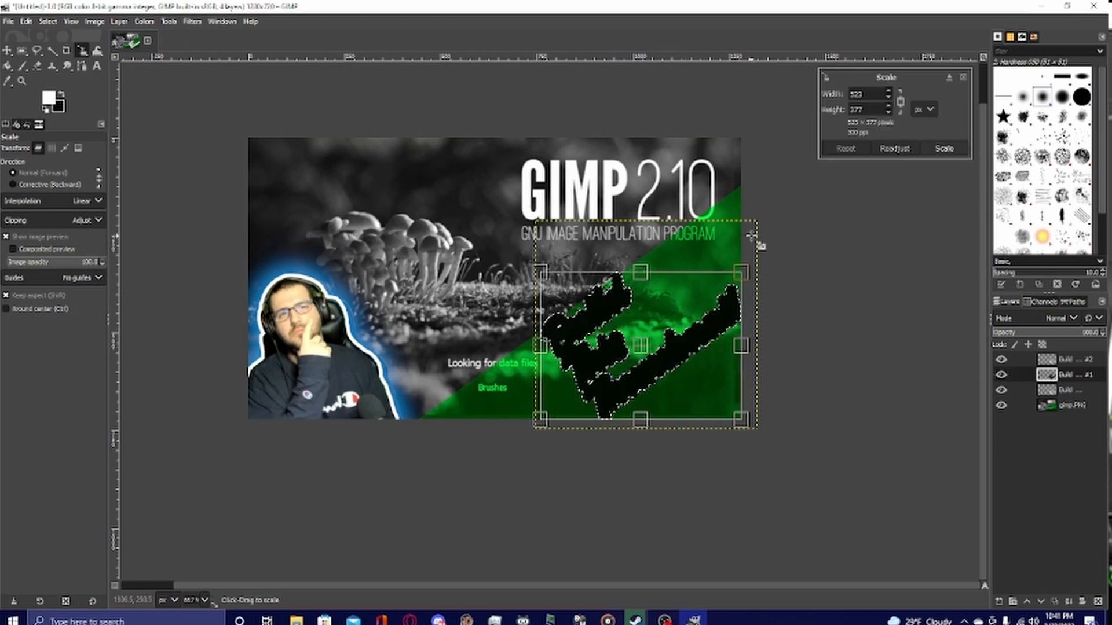
drag(640, 341, 646, 353)
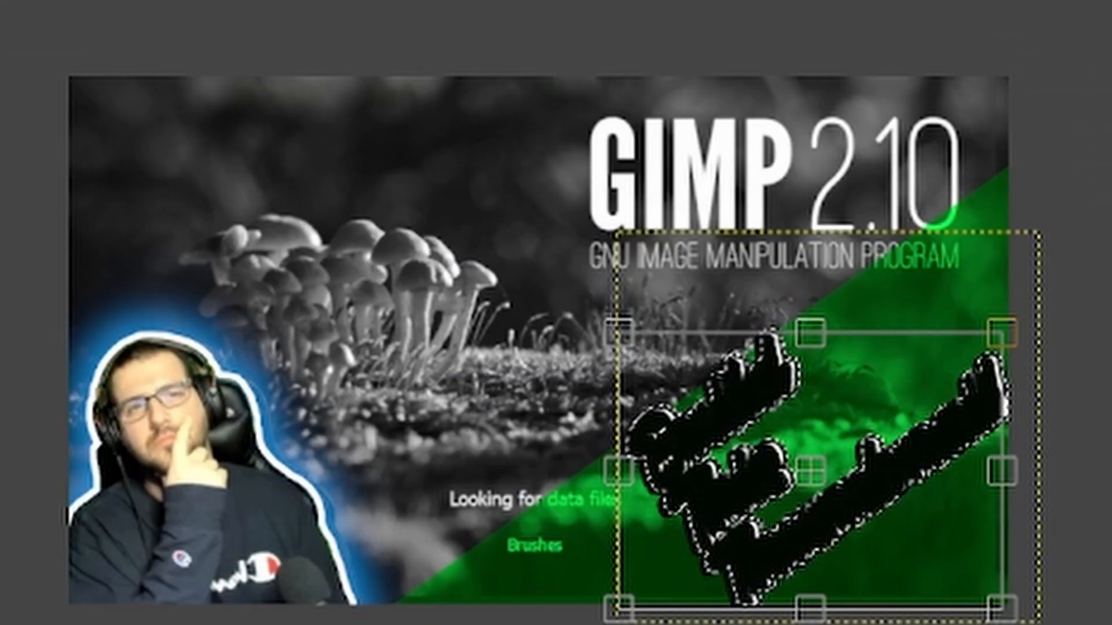
click(944, 149)
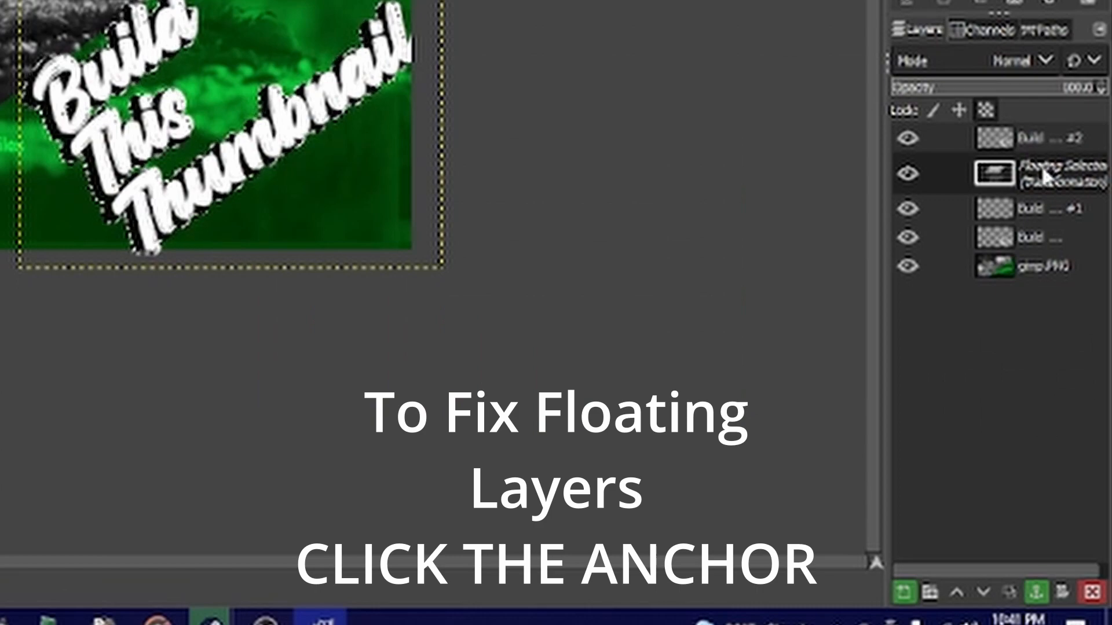
click(1037, 592)
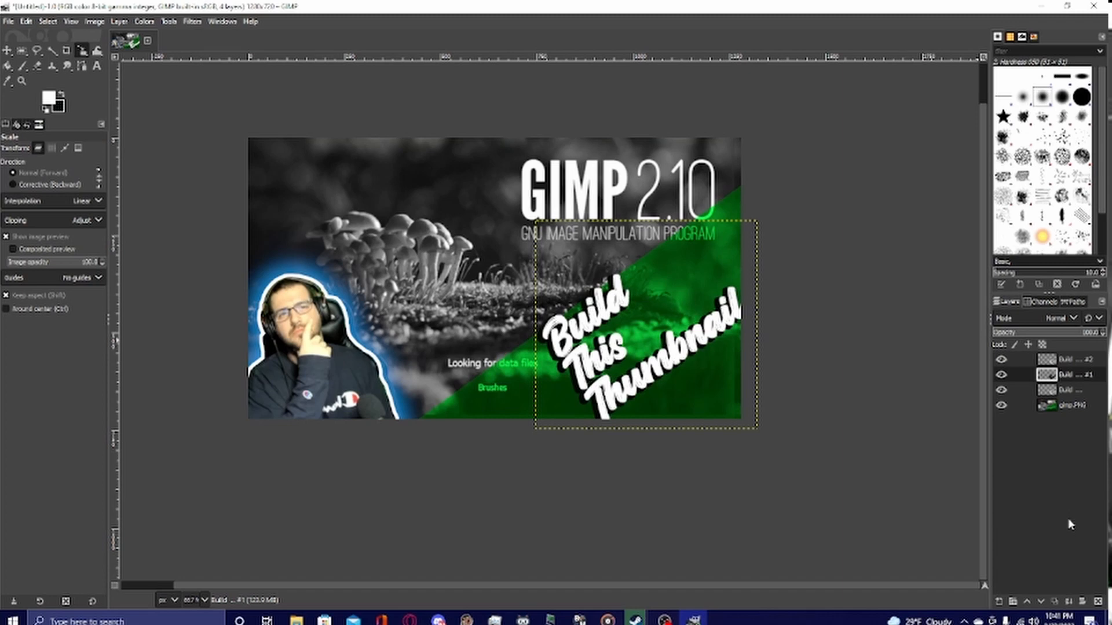
- Create a selection from the alpha channel of the topmost text layer and grow it by 9 px
click(1076, 359)
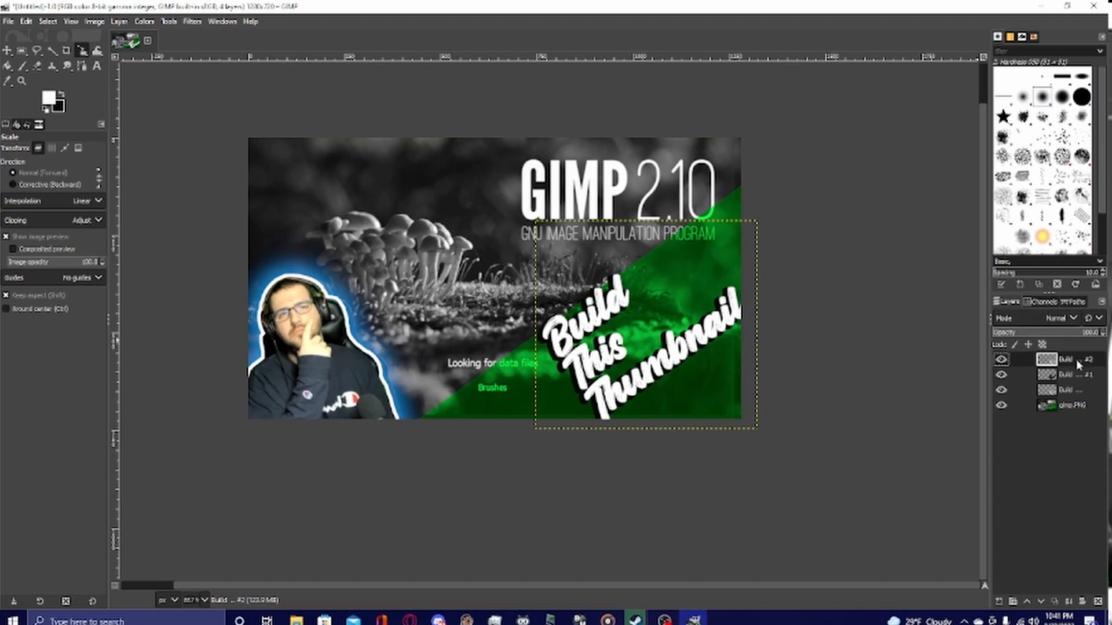
right_click(1074, 361)
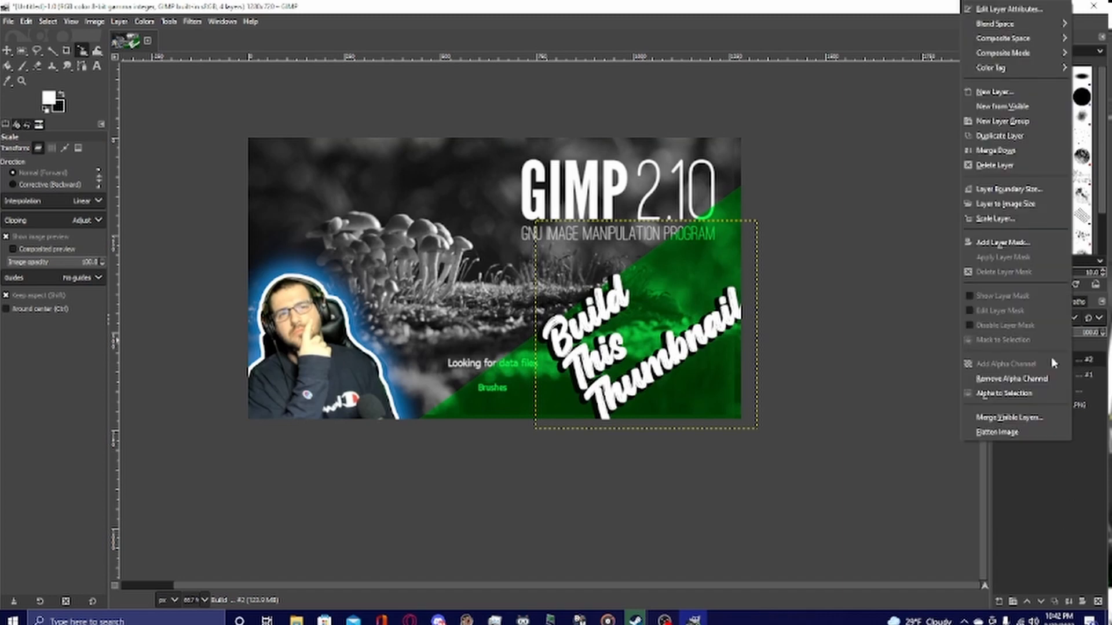
click(1011, 392)
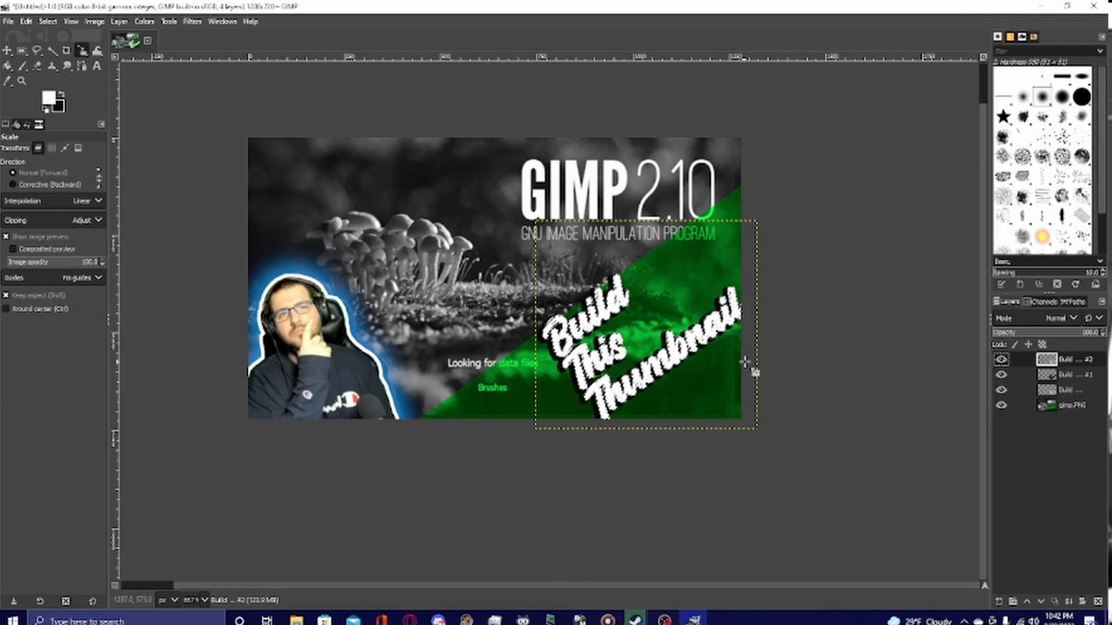
click(48, 21)
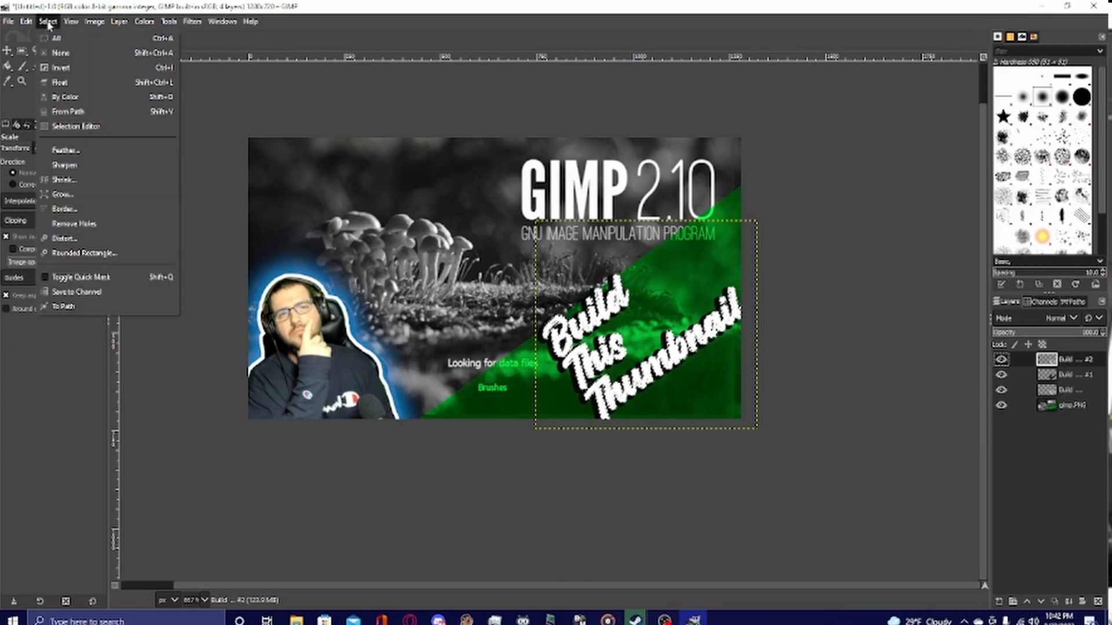
click(76, 197)
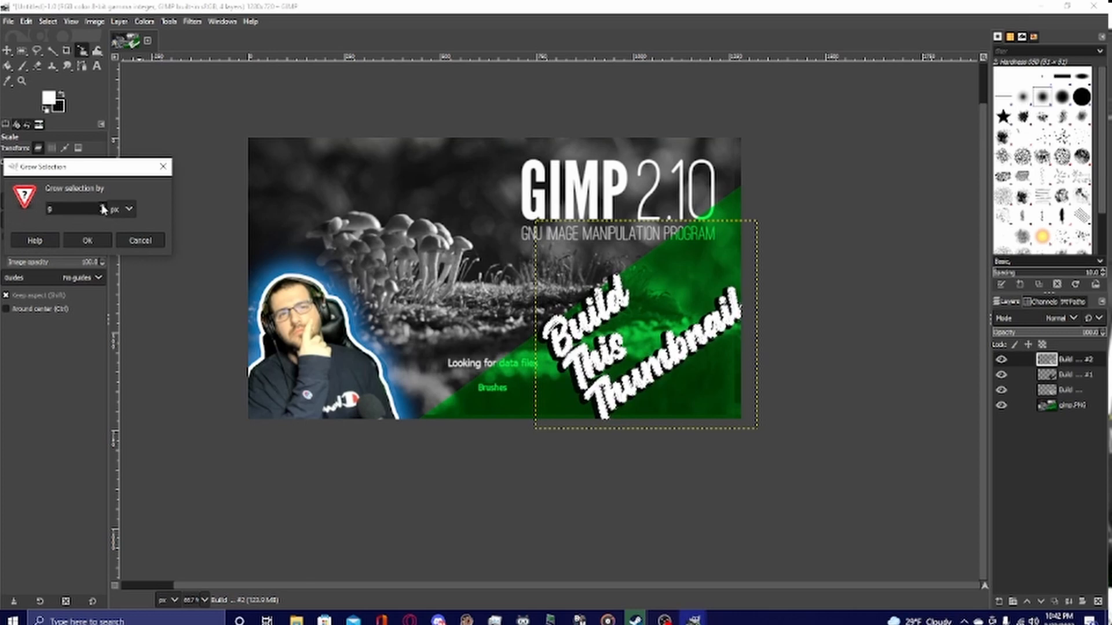
click(88, 241)
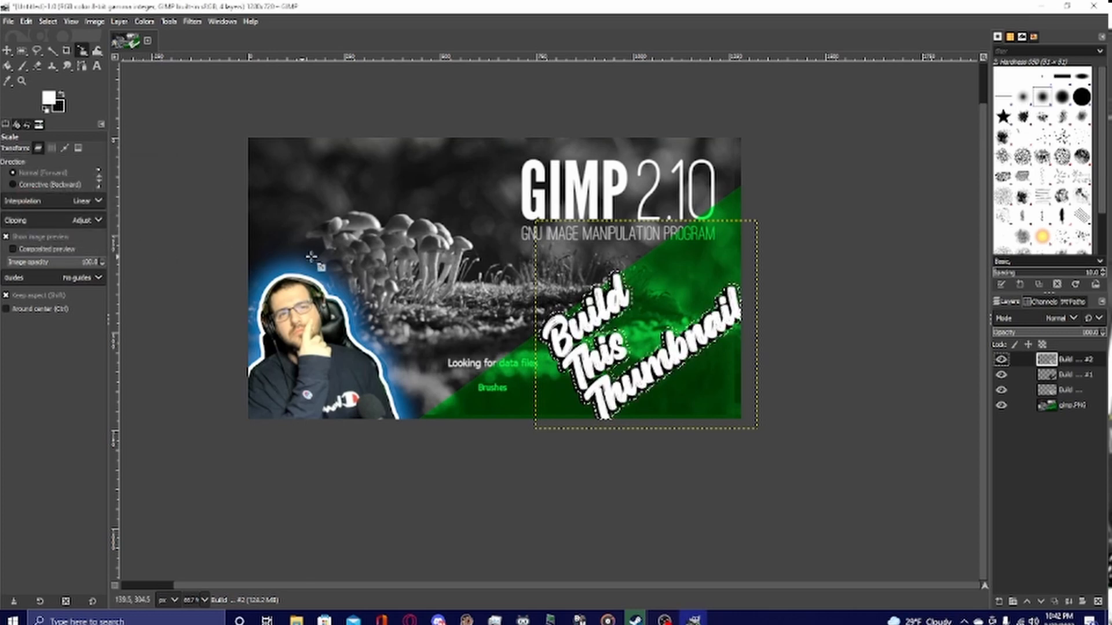
- Fill the grown selection with a light blue background color and reorder the text layers to white, black, blue from top down
click(26, 21)
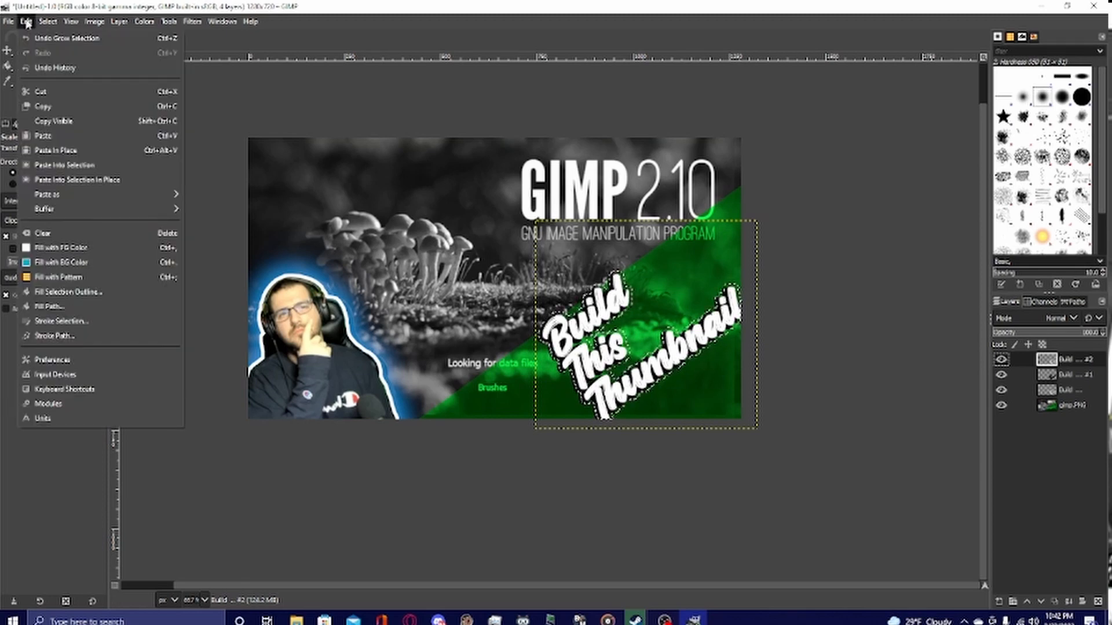
click(64, 263)
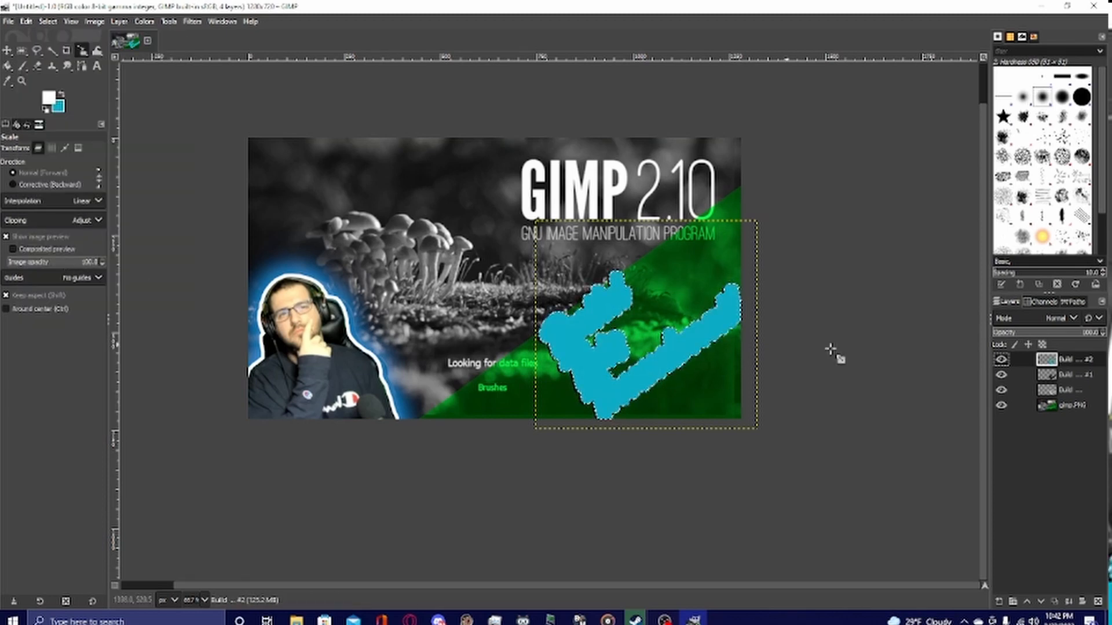
drag(1080, 366, 1071, 387)
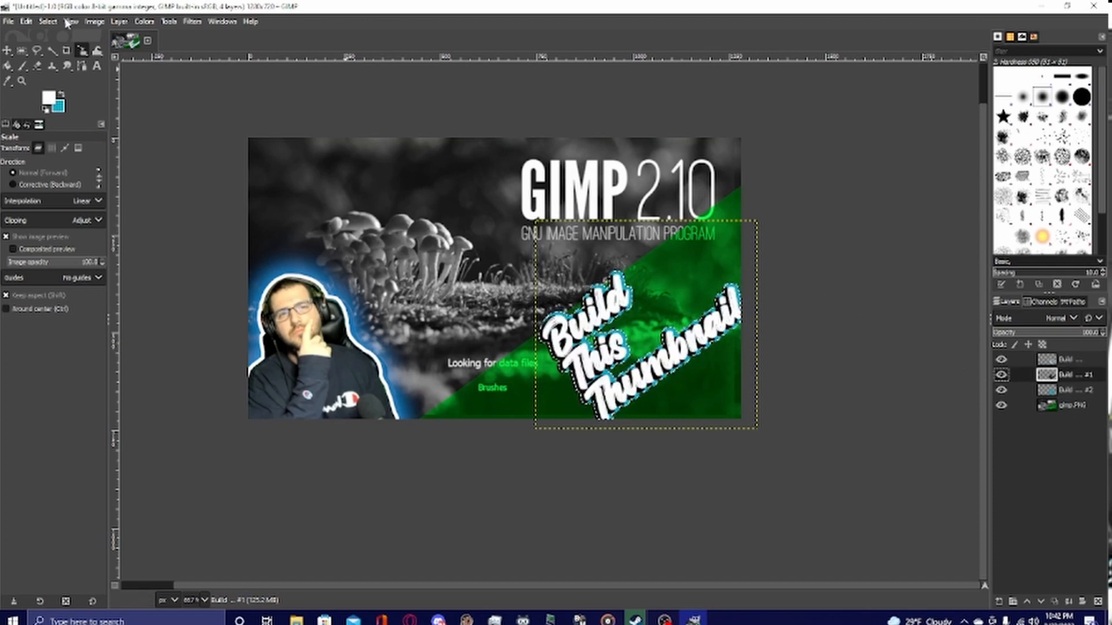
- Clear the selection and apply a Gaussian Blur of about 35 px to the blue text layer
click(43, 22)
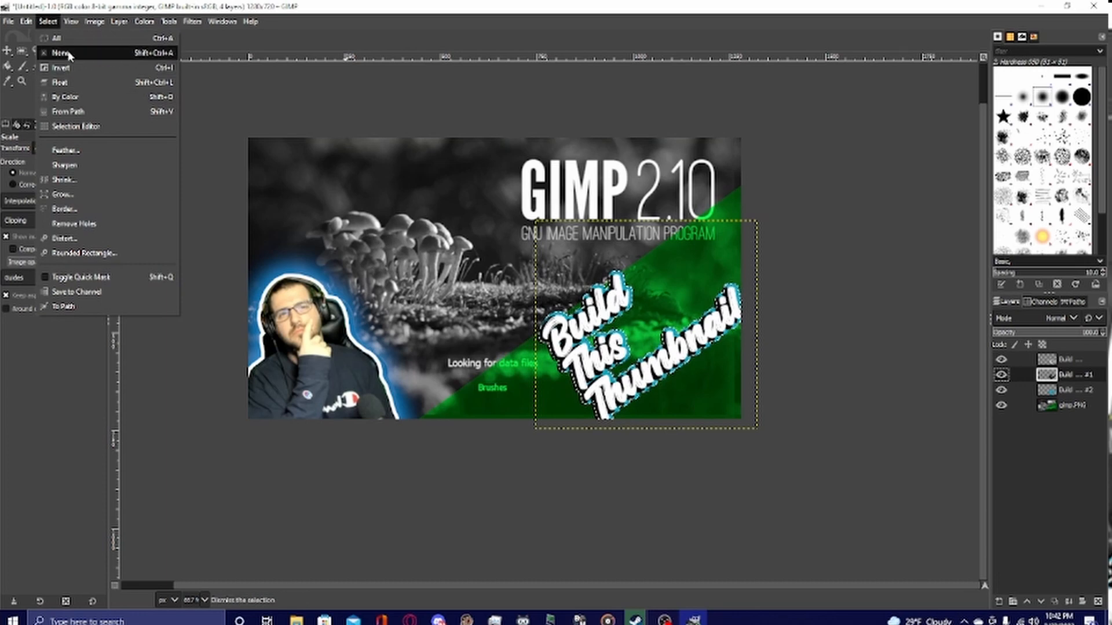
click(63, 54)
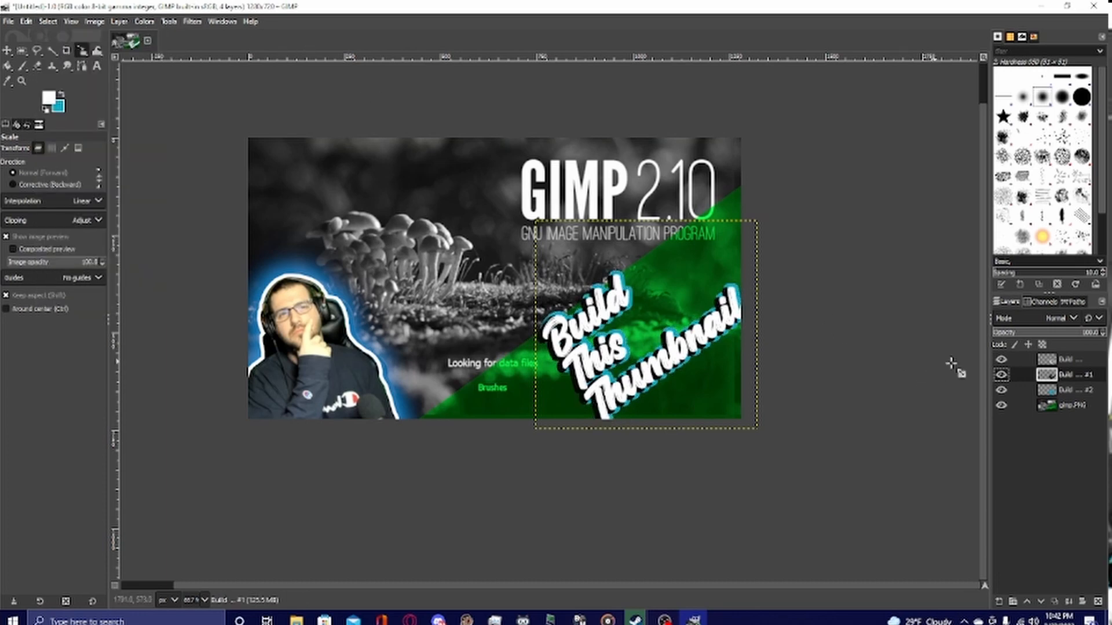
click(1071, 389)
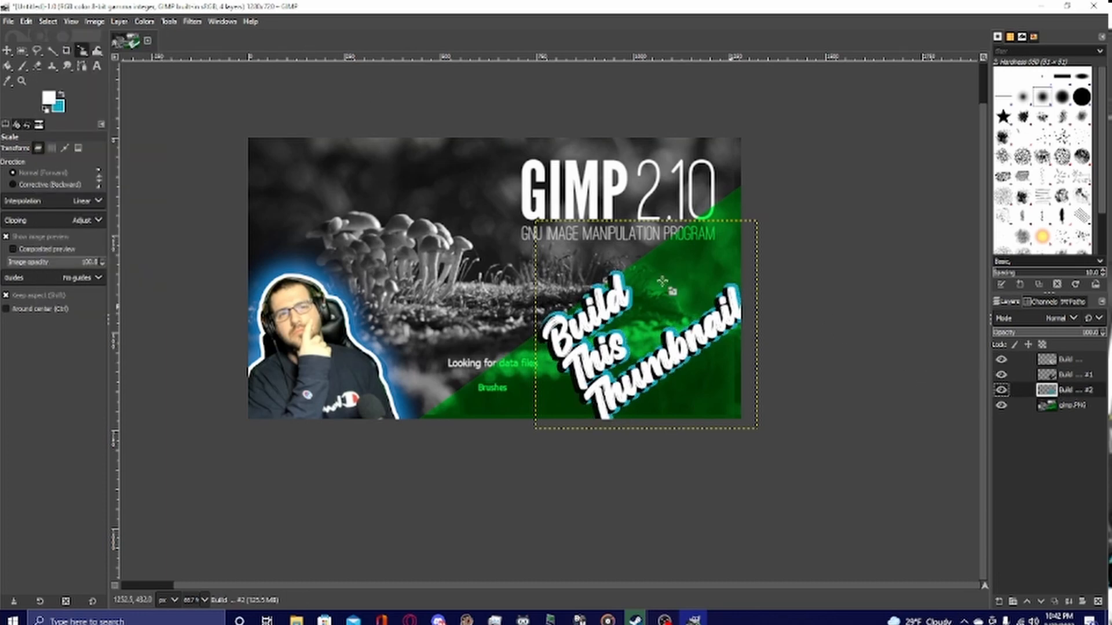
click(168, 22)
mouse_move(192, 22)
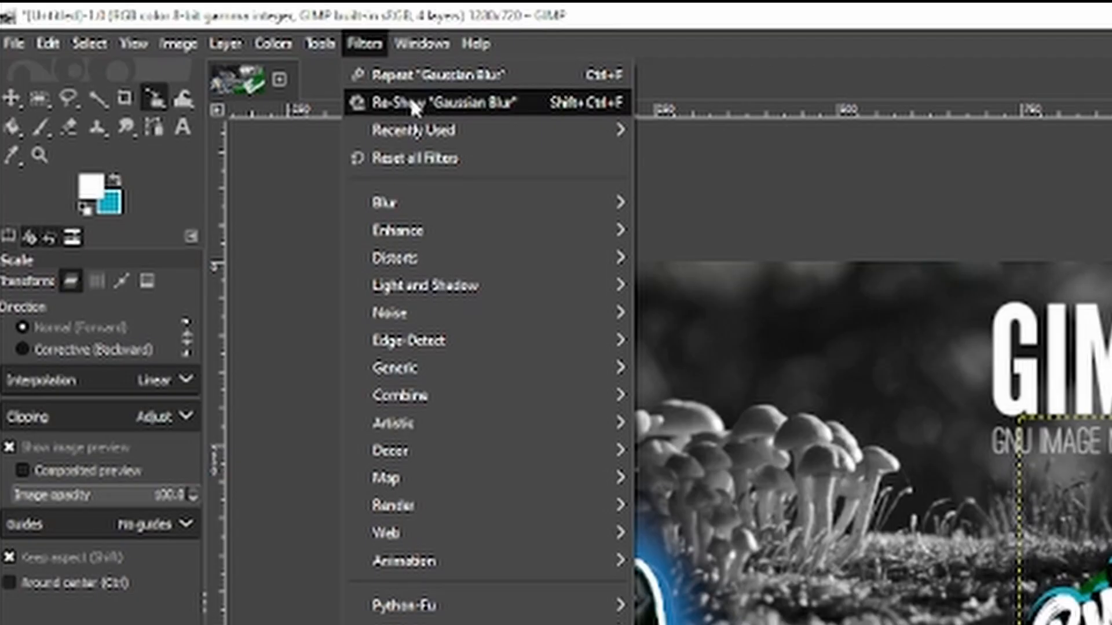
click(221, 54)
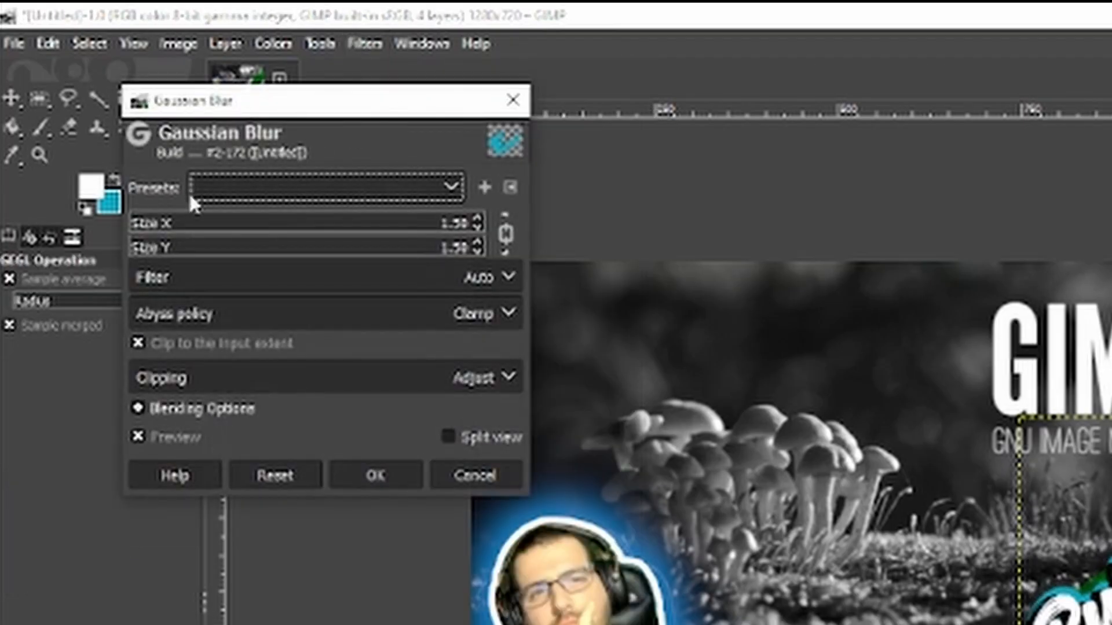
drag(153, 223, 250, 224)
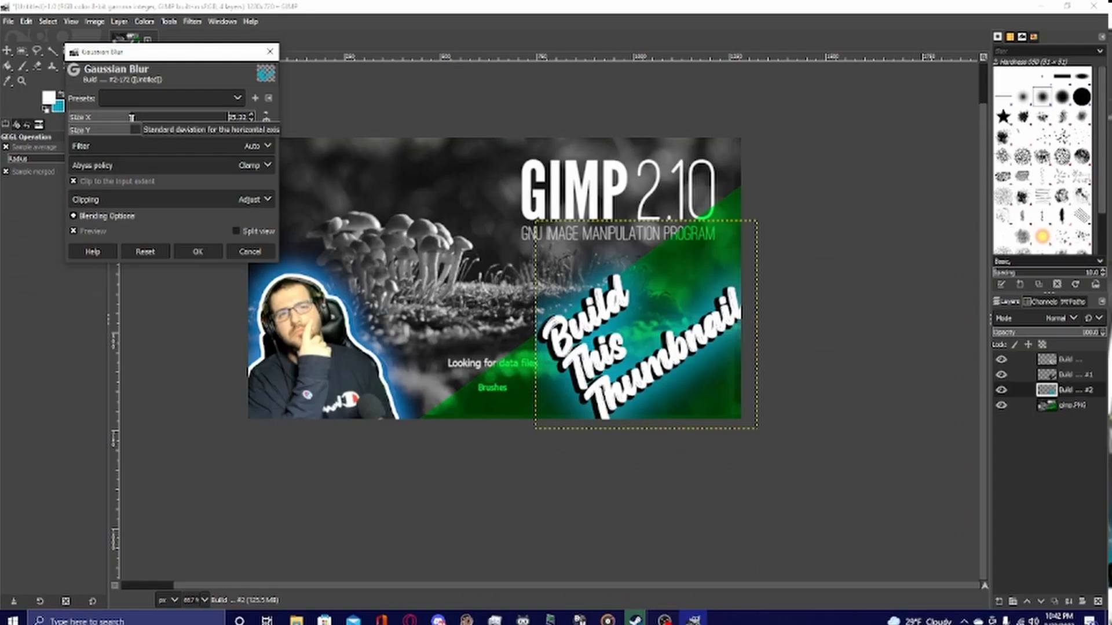
click(203, 253)
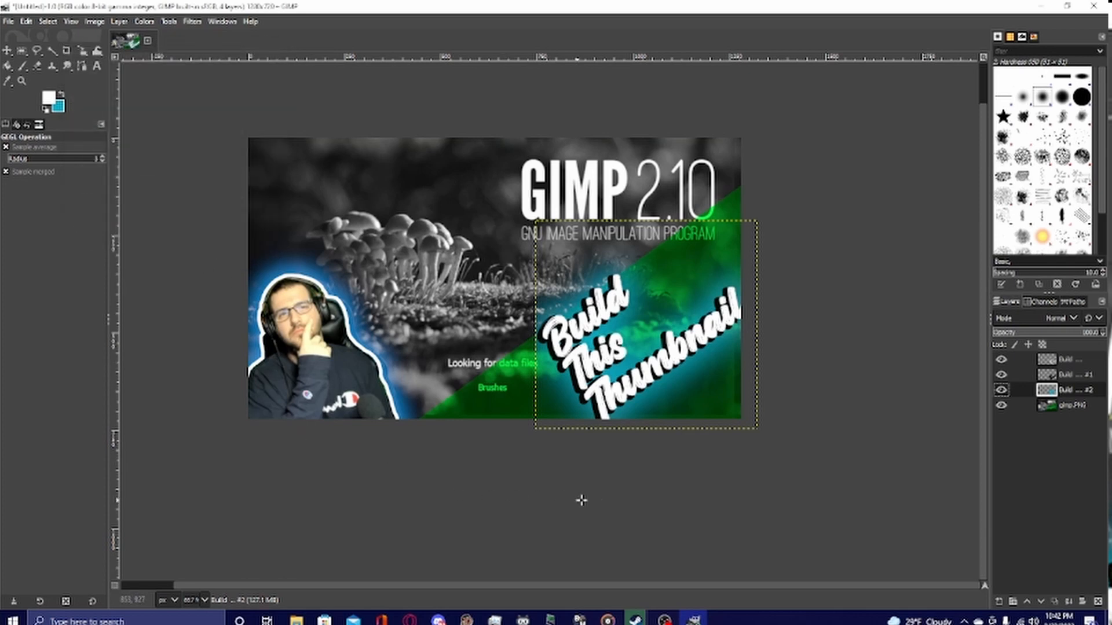
- Merge the white, black and blue text layers down one after another into the background picture
right_click(1076, 365)
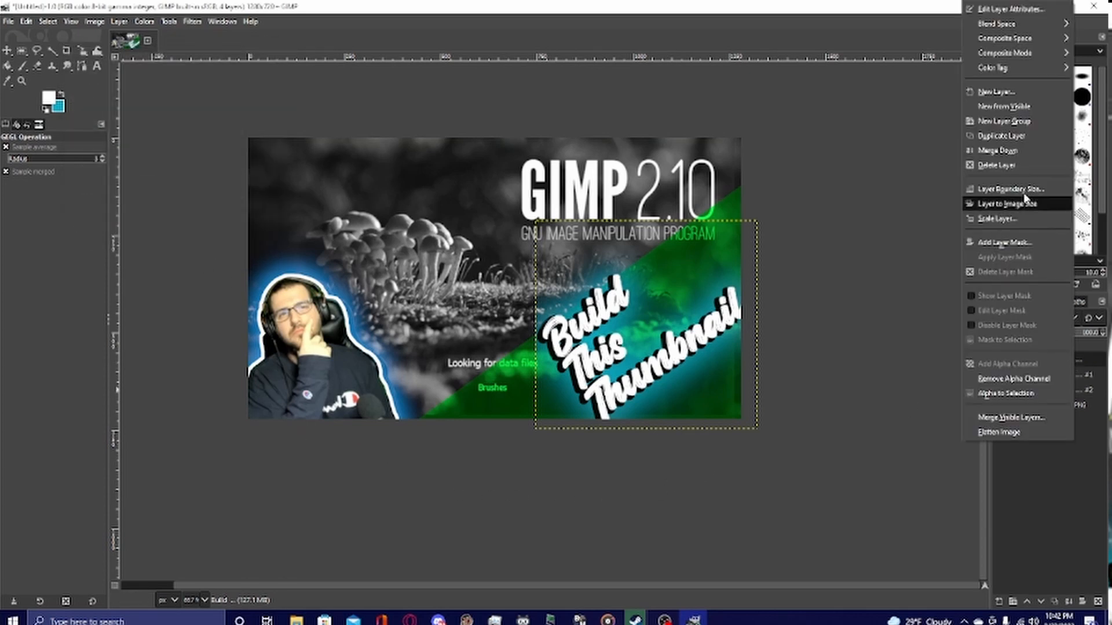
click(1018, 151)
right_click(1063, 360)
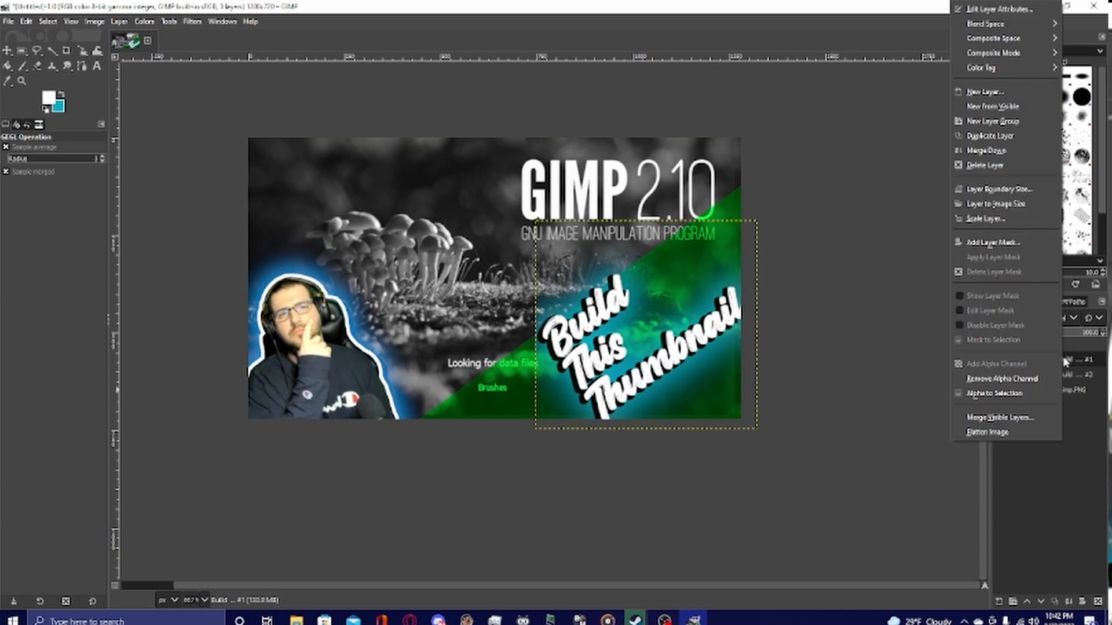
click(990, 150)
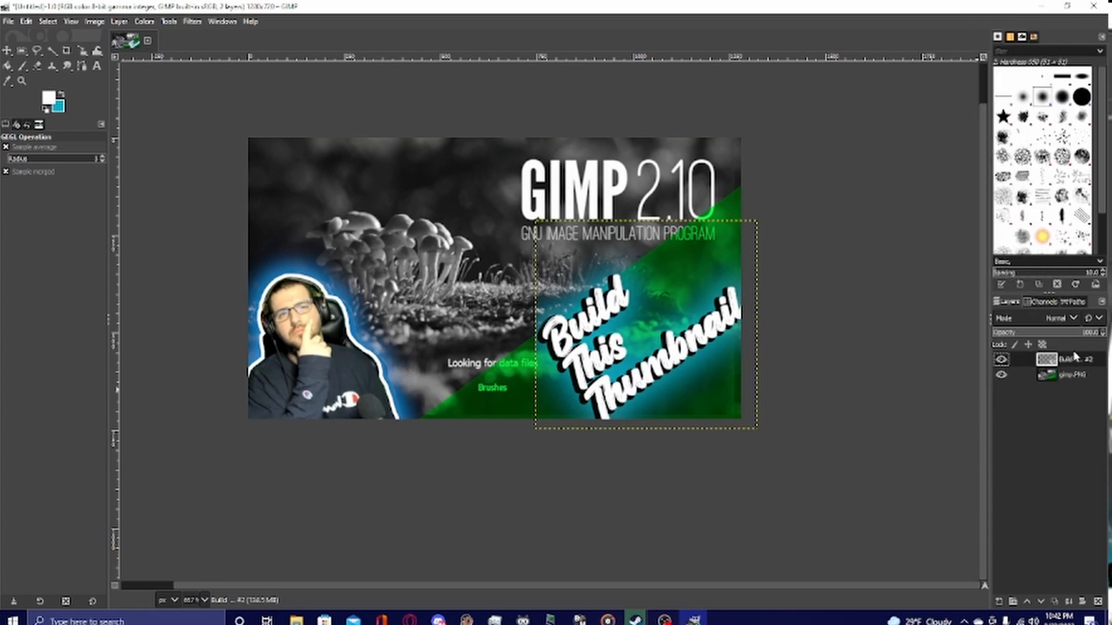
right_click(1073, 363)
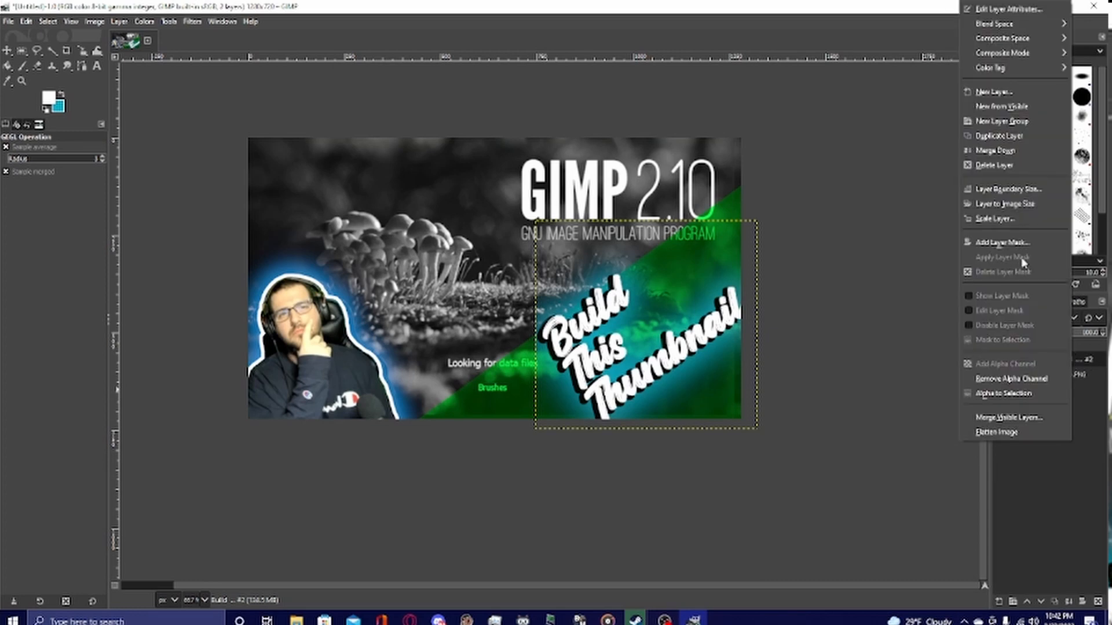
click(984, 149)
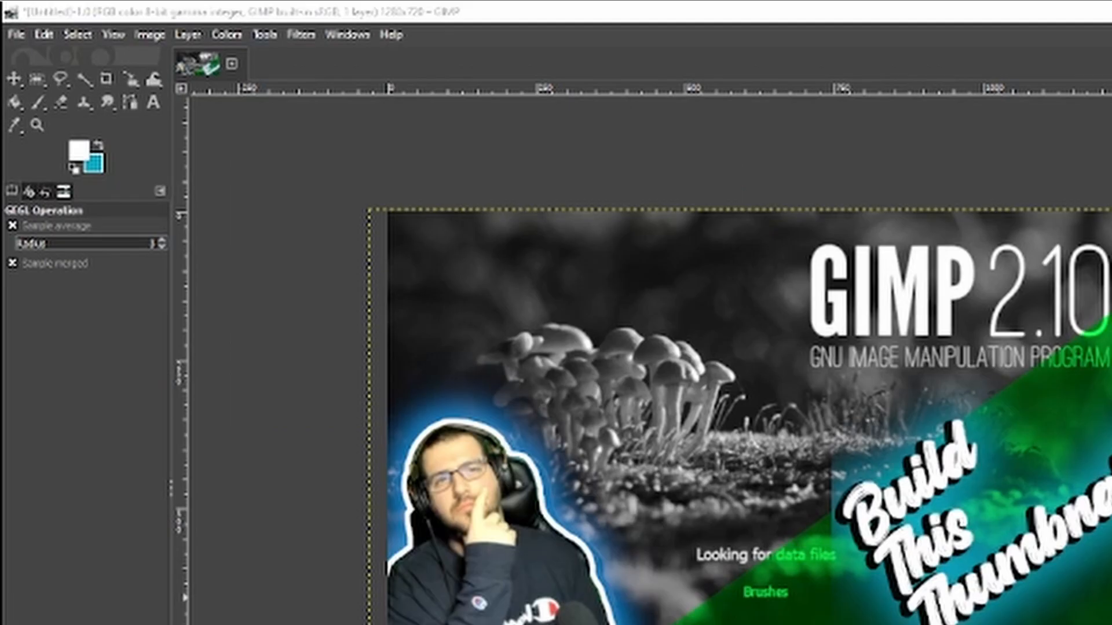
- Start exporting the merged image and name the export file Gimpthumbnail.png
click(23, 36)
click(93, 333)
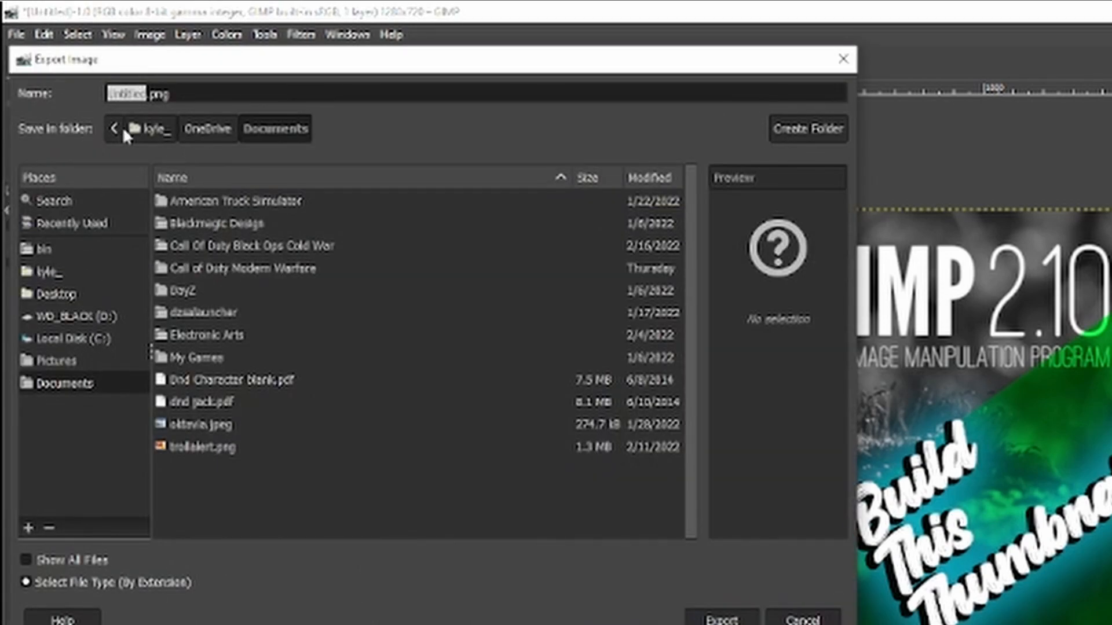
text(Gimp)
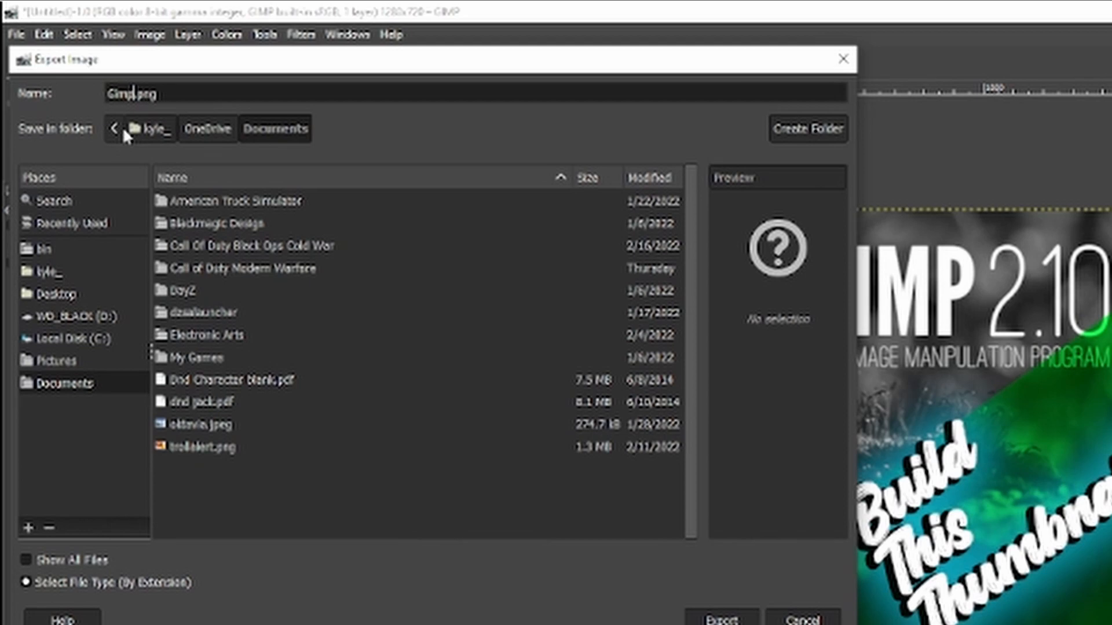
text(thub)
text(l)
key(BackSpace)
text(na)
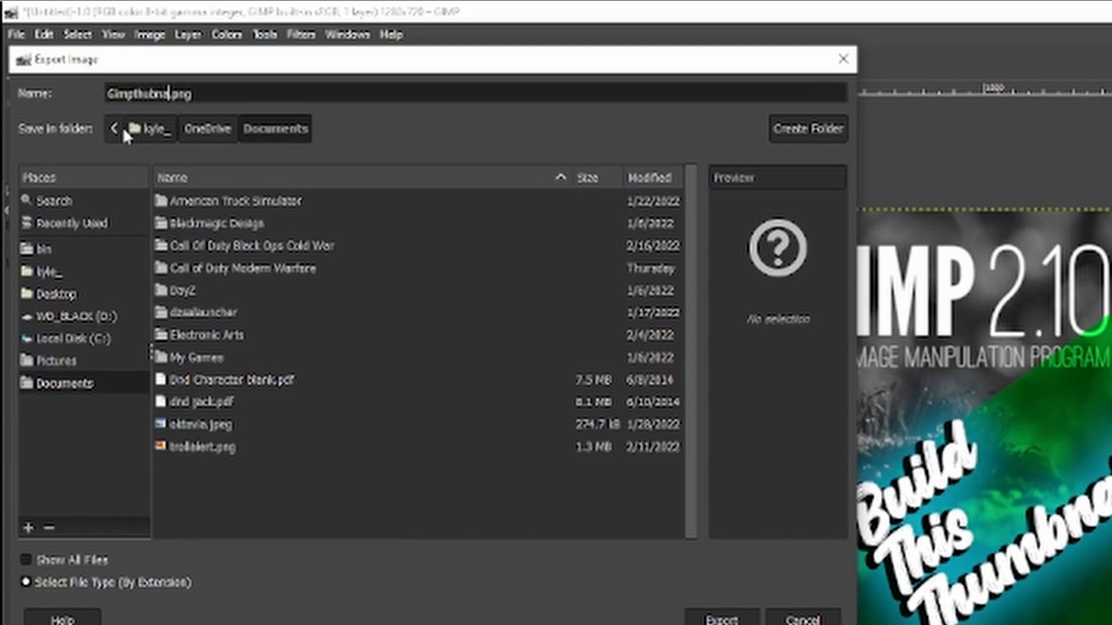
key(BackSpace)
key(BackSpace)
key(BackSpace)
text(mbnail)
- Choose the Pics folder on the WD_BLACK (D:) drive and export the image there as PNG with the offered options
click(69, 316)
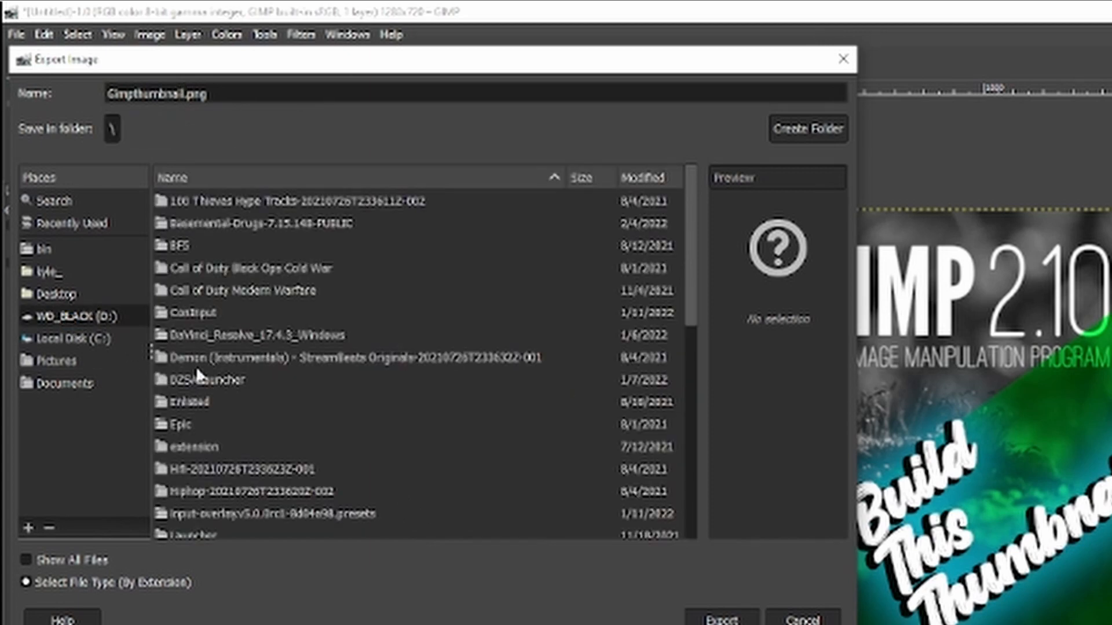
scroll(201, 426, down, 3)
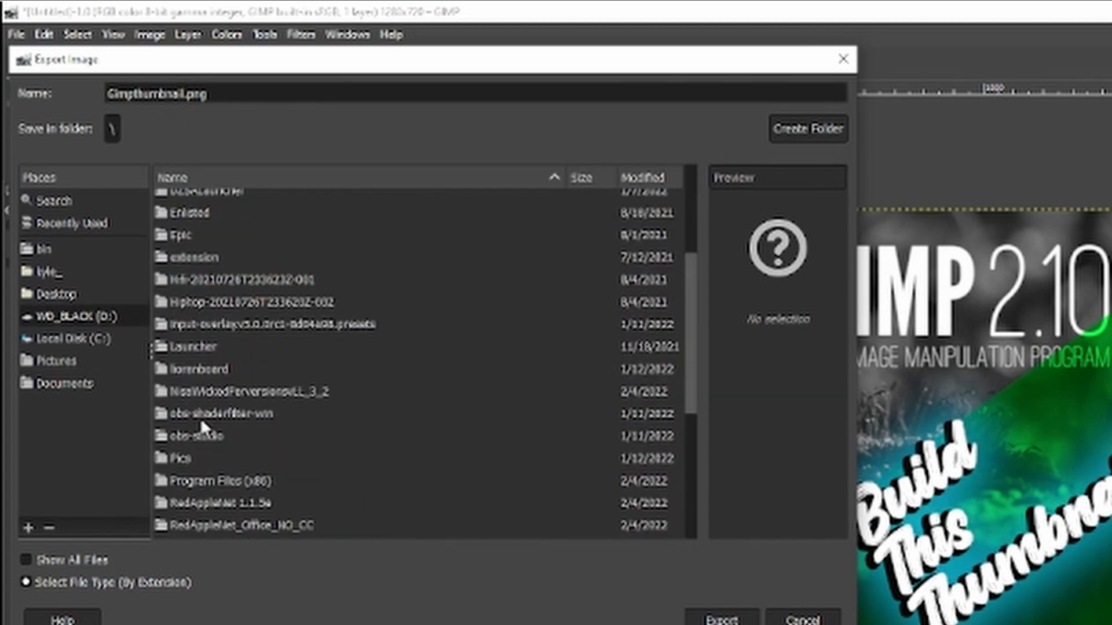
click(202, 457)
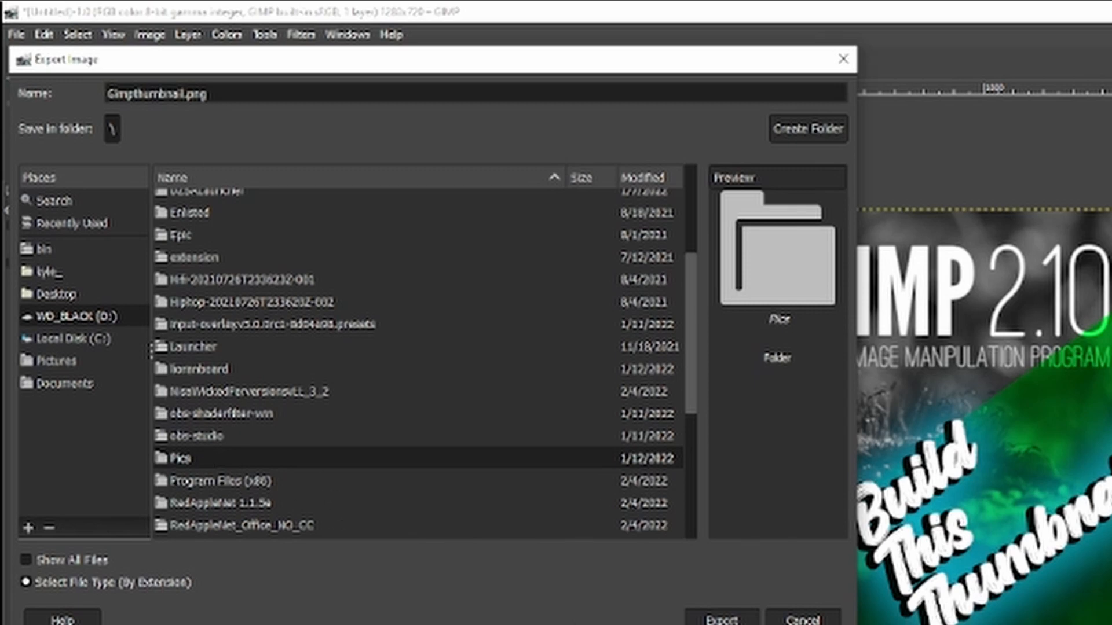
key(Return)
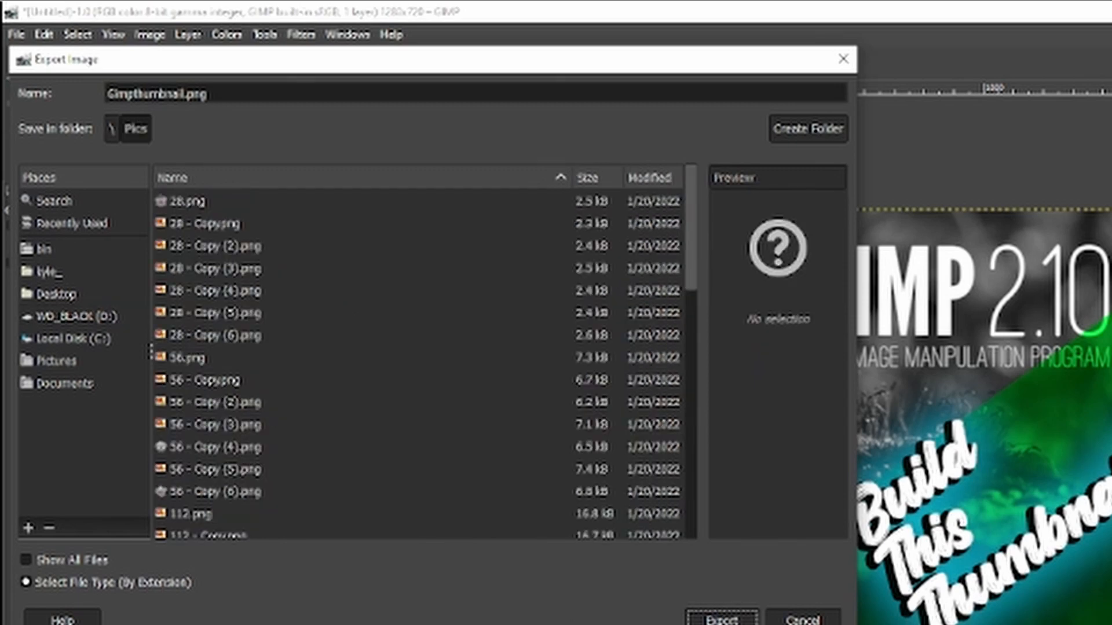
click(722, 620)
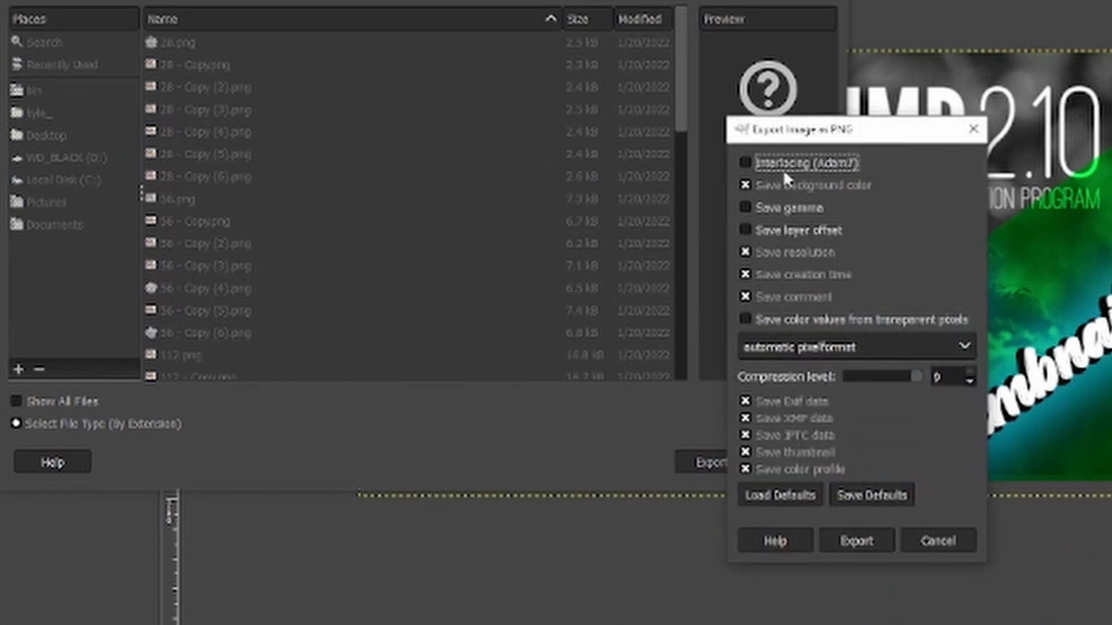
click(851, 539)
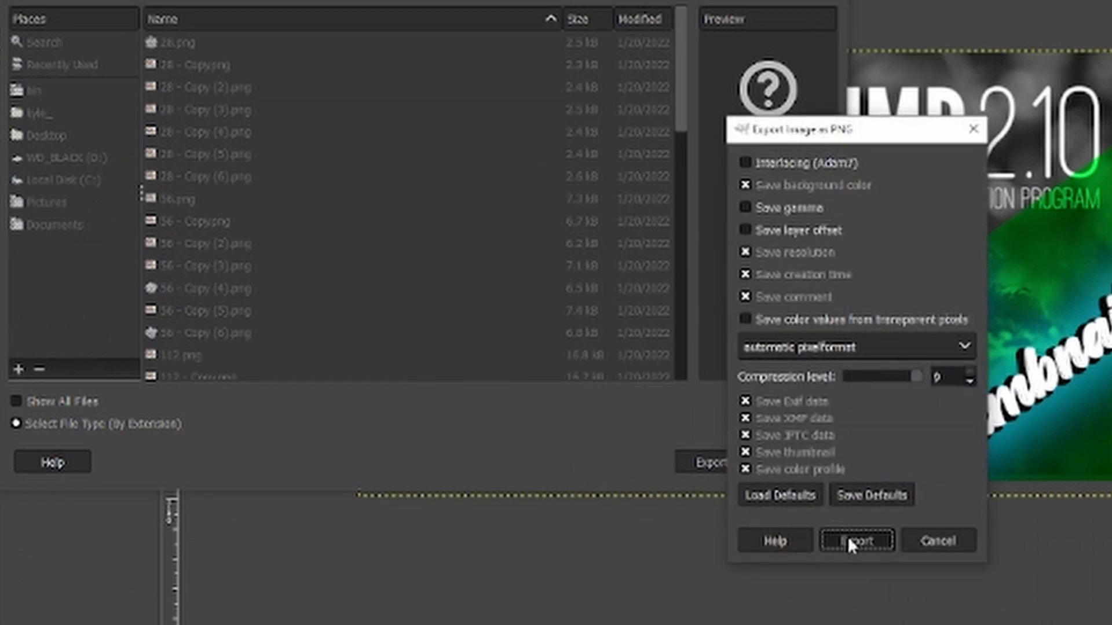